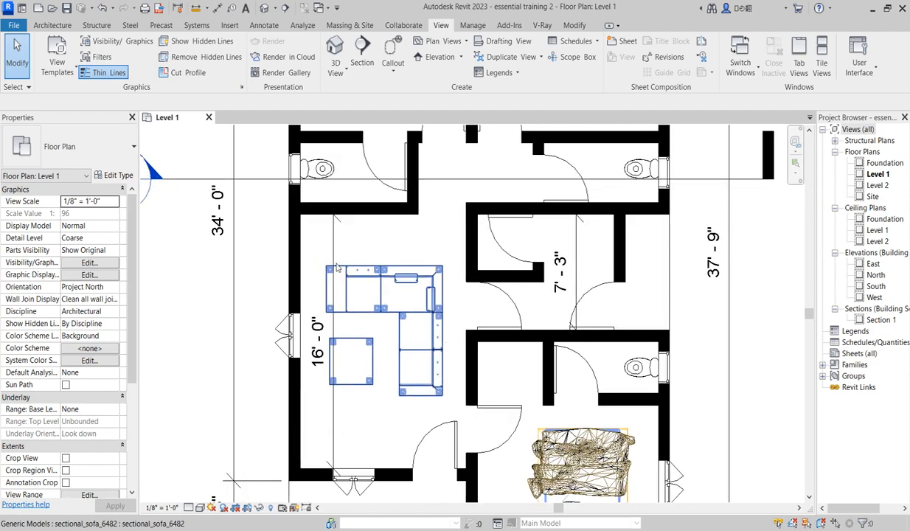
# Examine the living room's sofa area and the overall room layout of the Level 1 floor plan
pyautogui.scroll(-2, 471, 383)
pyautogui.scroll(1, 491, 422)
pyautogui.scroll(-1, 490, 421)
pyautogui.scroll(3, 424, 246)
pyautogui.scroll(1, 424, 246)
pyautogui.scroll(-2, 409, 269)
pyautogui.scroll(1, 393, 291)
pyautogui.scroll(-2, 412, 332)
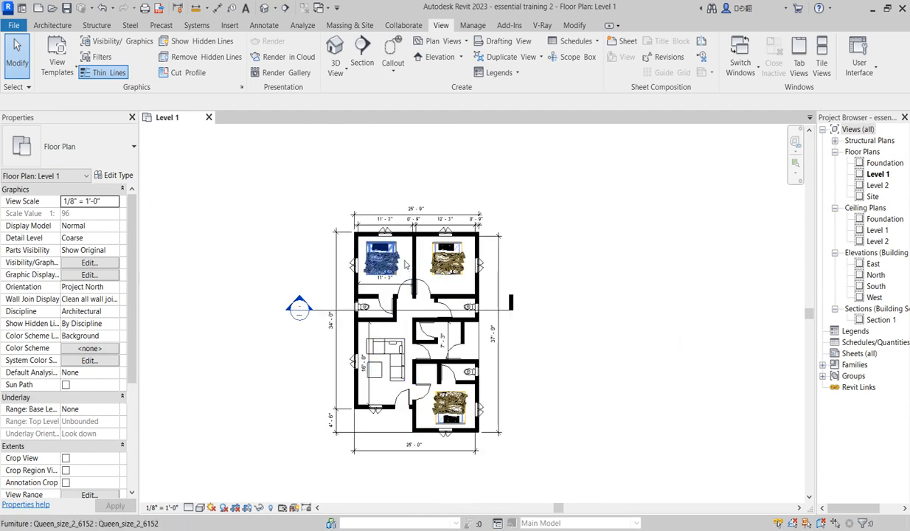
pyautogui.scroll(2, 405, 267)
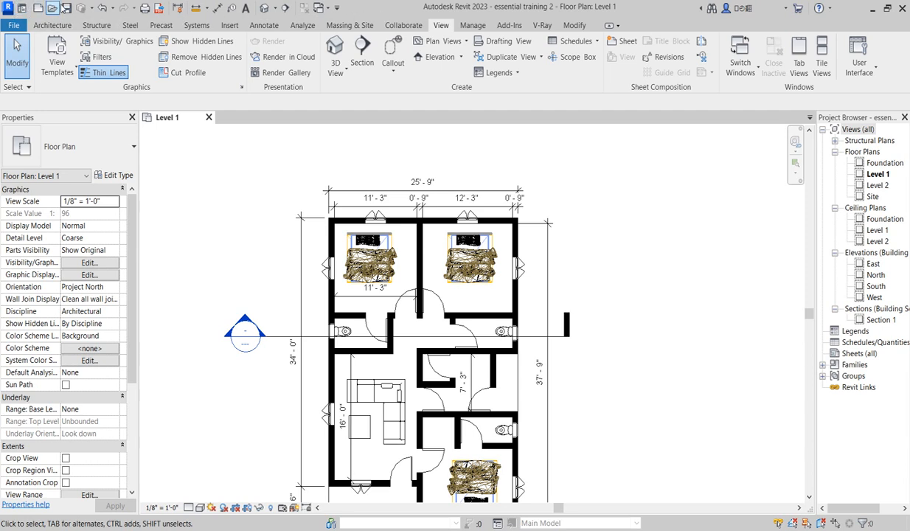
# Show the Quick Access Toolbar below the ribbon and add the Thin Lines command to it
pyautogui.click(337, 8)
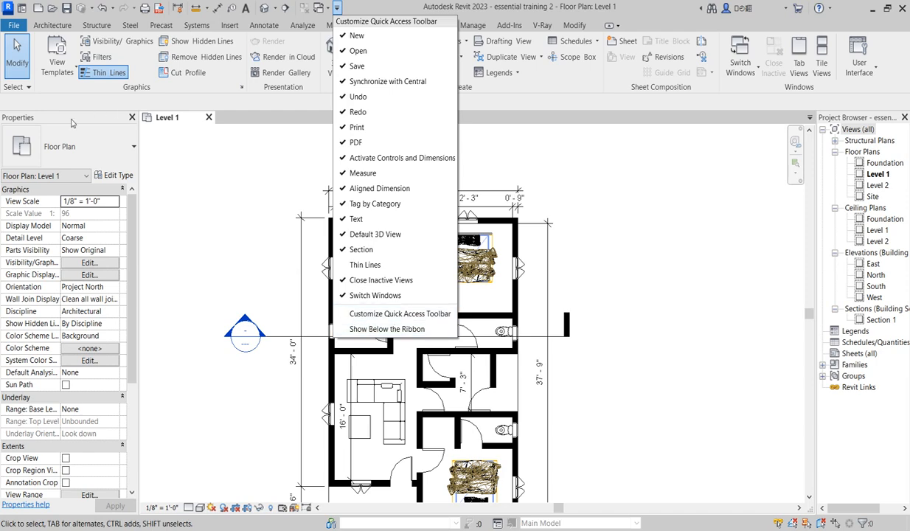
pyautogui.click(382, 330)
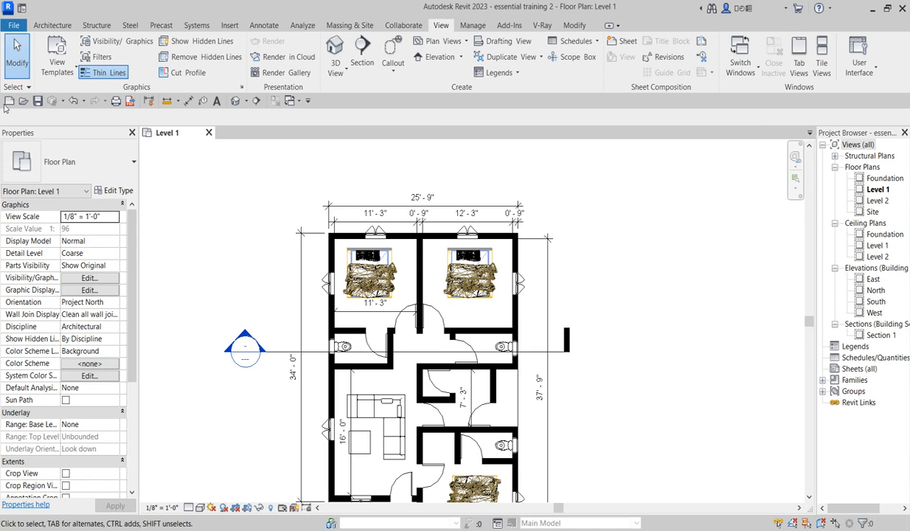
pyautogui.click(309, 103)
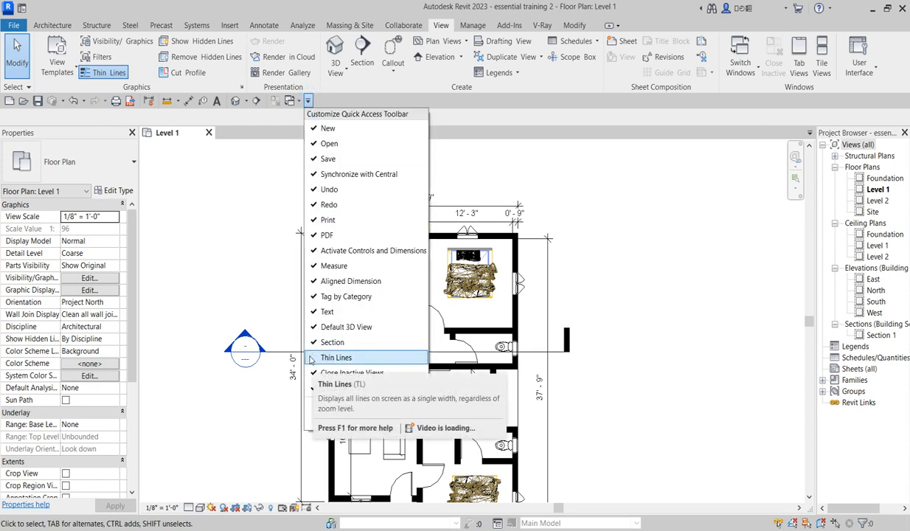
pyautogui.click(324, 357)
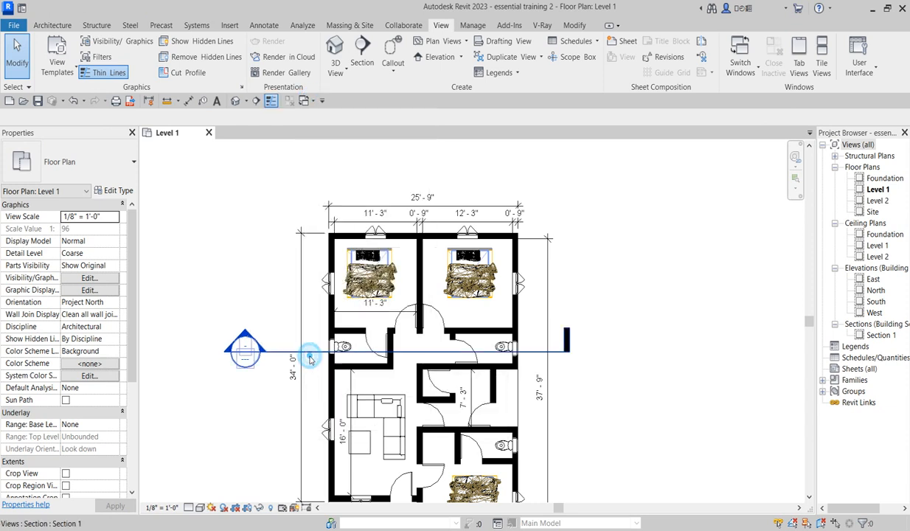
# Move the Quick Access Toolbar above the ribbon, and return it to its place below the ribbon
pyautogui.click(321, 102)
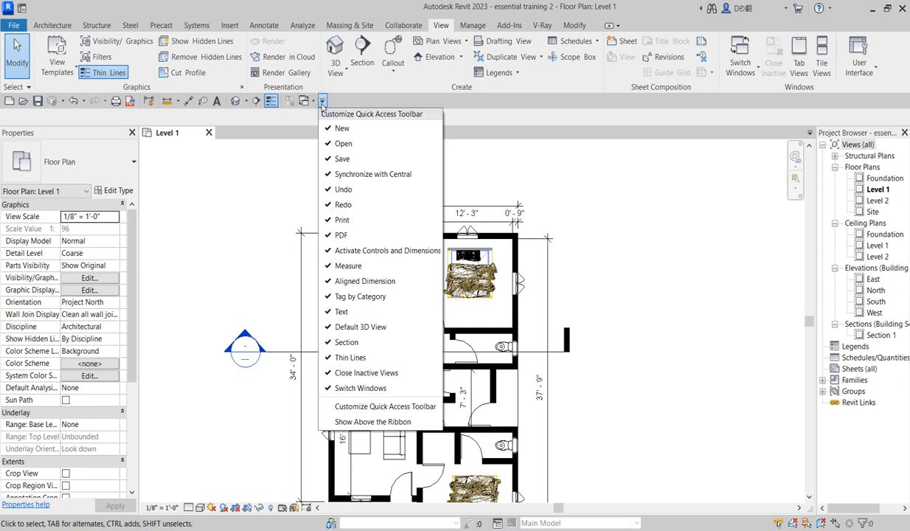
pyautogui.click(363, 422)
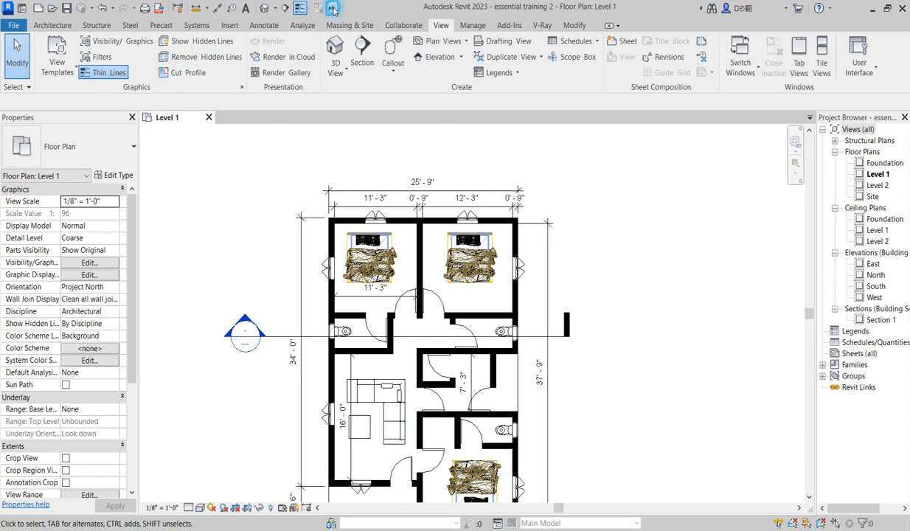
pyautogui.click(332, 7)
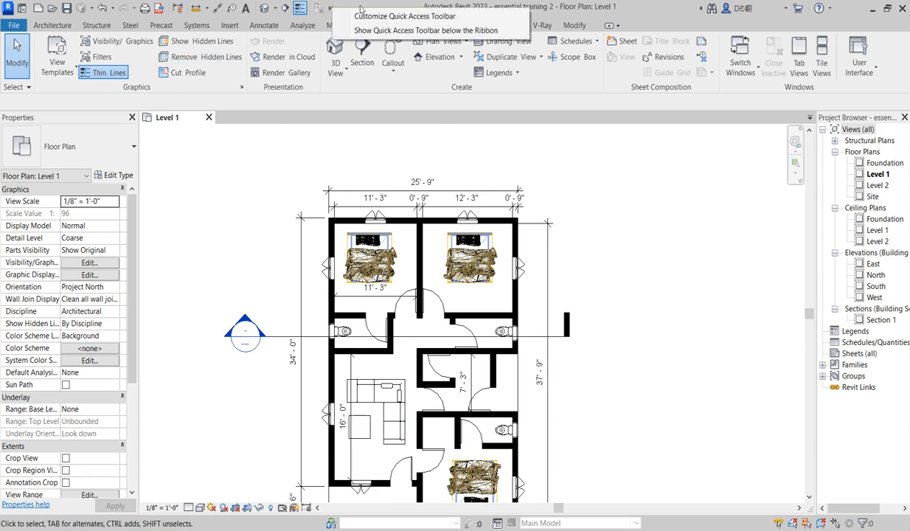
pyautogui.click(397, 31)
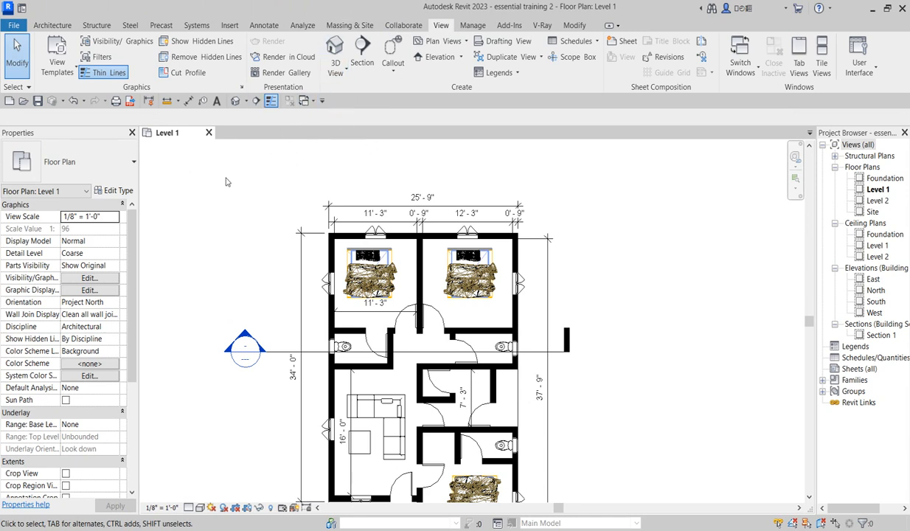
# Inspect the bedrooms, bathrooms, living room, doors and dimensions across the Level 1 plan, including the front entrance area
pyautogui.scroll(-2, 332, 310)
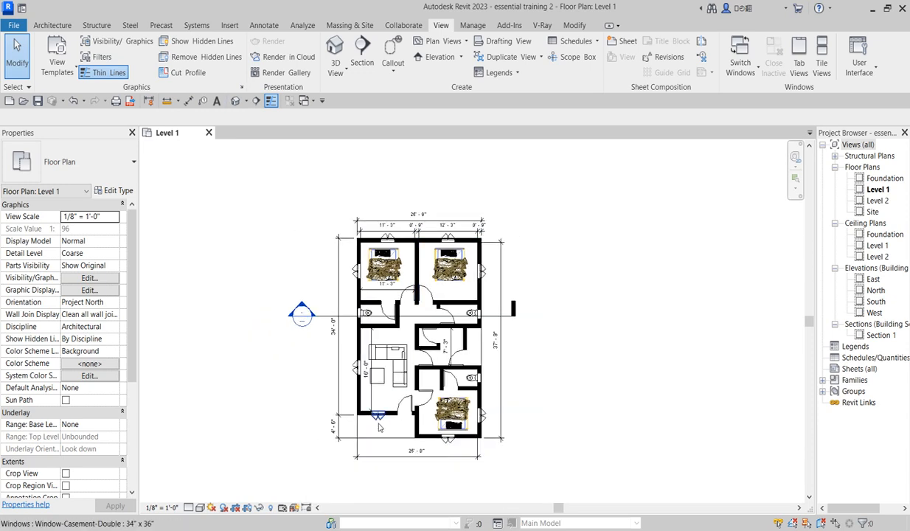
pyautogui.scroll(1, 329, 339)
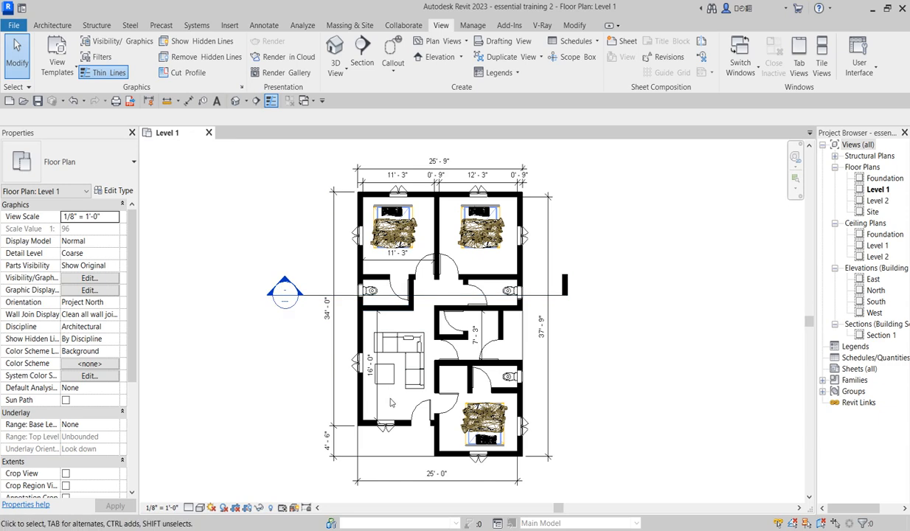
pyautogui.scroll(1, 384, 432)
pyautogui.scroll(-1, 384, 434)
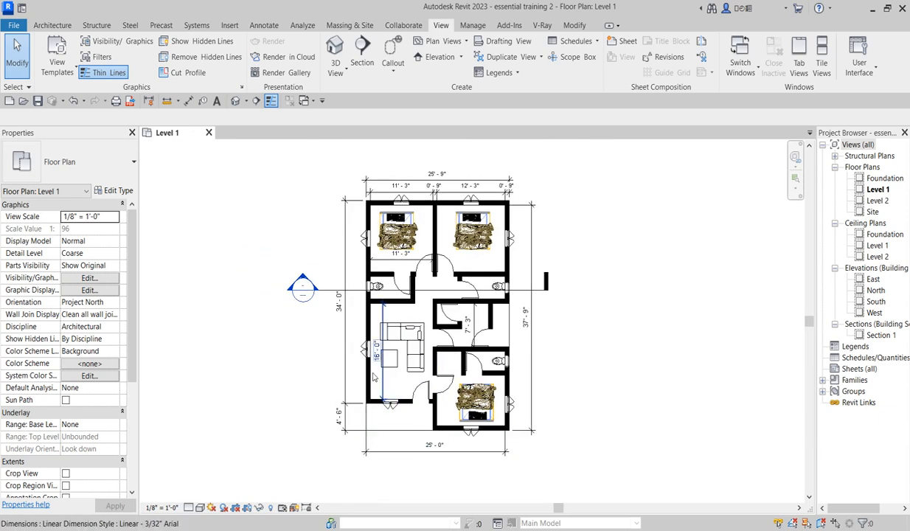
pyautogui.scroll(1, 395, 251)
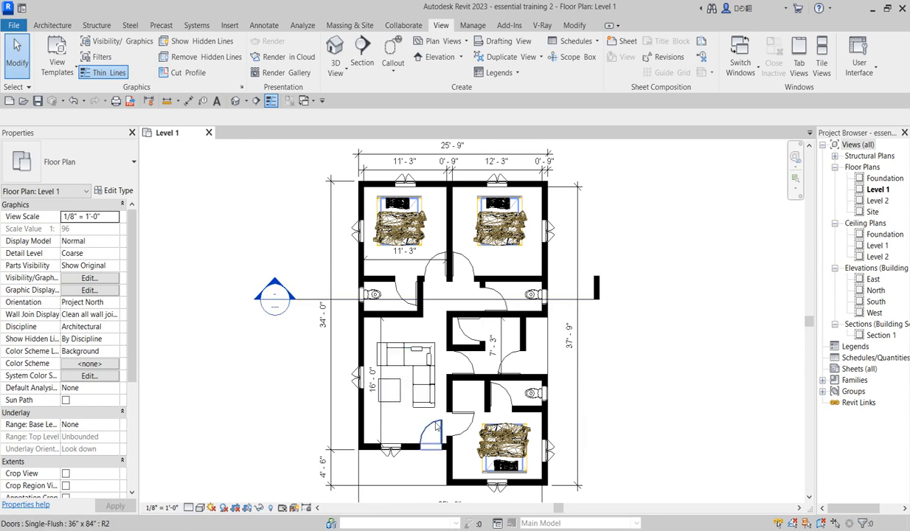
pyautogui.scroll(1, 435, 373)
pyautogui.scroll(-2, 590, 295)
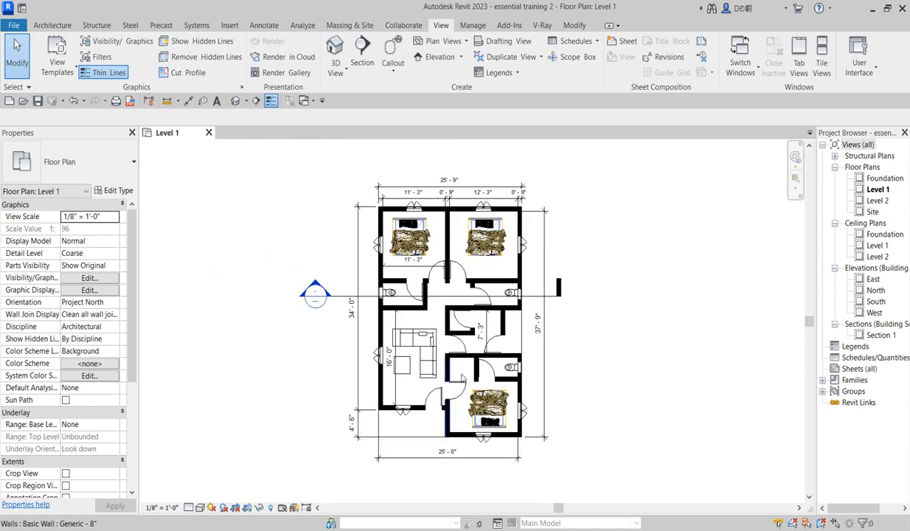
pyautogui.scroll(2, 619, 300)
pyautogui.scroll(-1, 516, 243)
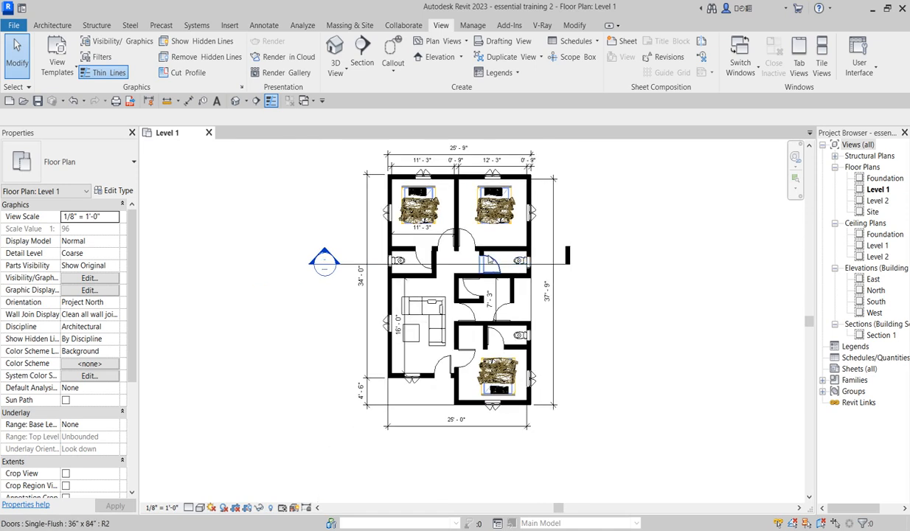
pyautogui.scroll(1, 484, 239)
pyautogui.scroll(1, 483, 238)
pyautogui.scroll(-2, 486, 316)
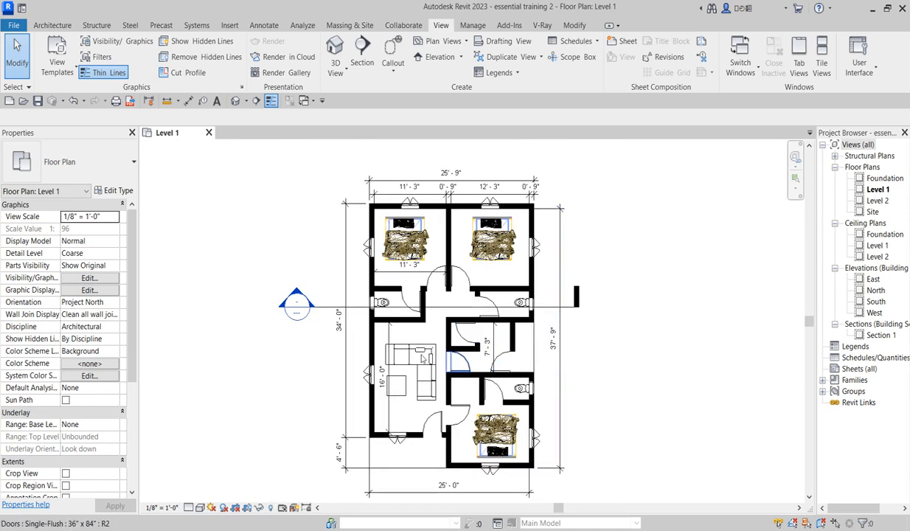
pyautogui.scroll(-2, 417, 397)
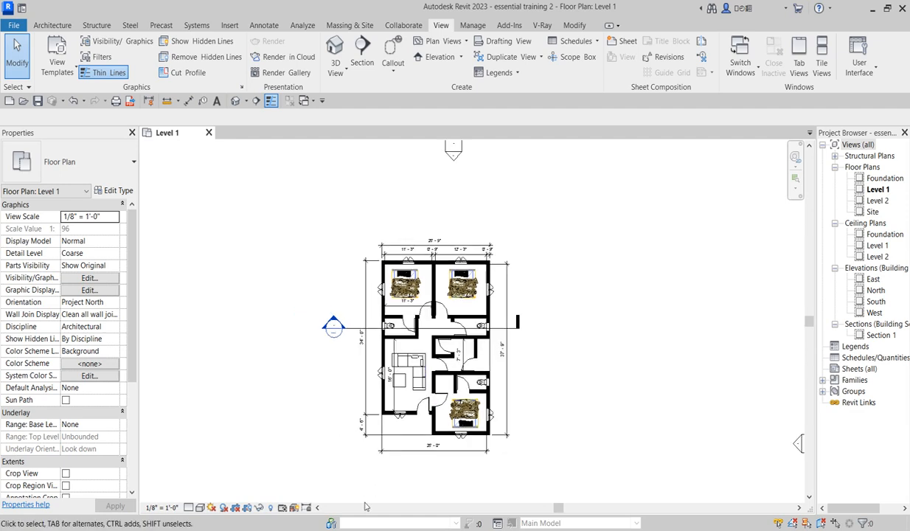
pyautogui.scroll(1, 431, 401)
pyautogui.scroll(2, 418, 437)
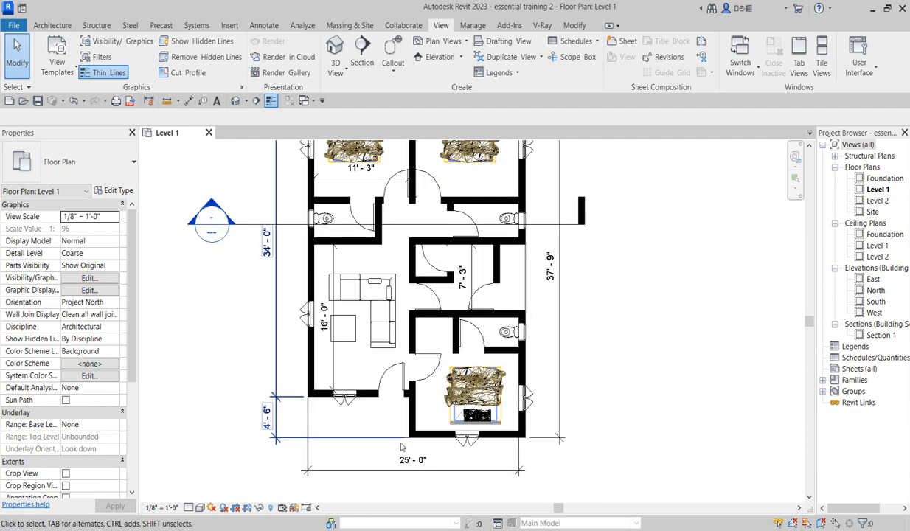
pyautogui.scroll(1, 411, 442)
pyautogui.scroll(1, 411, 436)
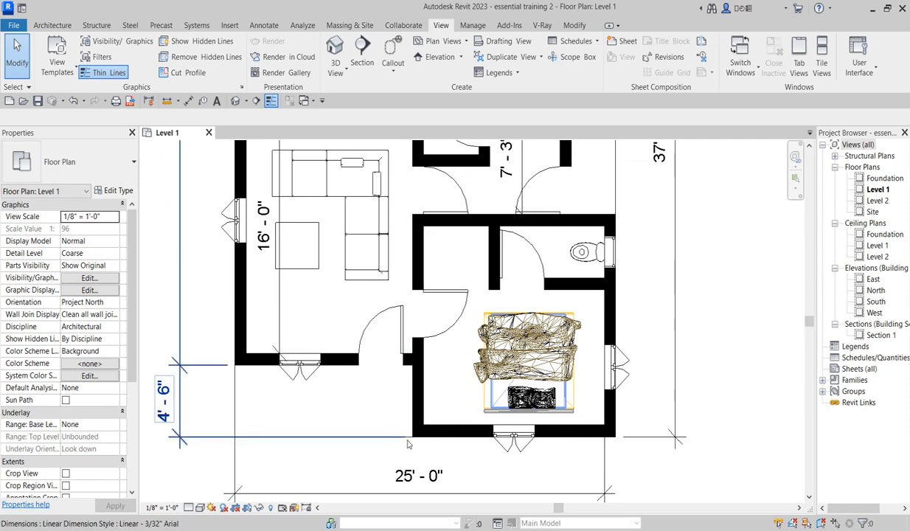
pyautogui.scroll(-2, 173, 384)
pyautogui.scroll(1, 476, 405)
pyautogui.click(476, 405)
pyautogui.press('Escape')
pyautogui.scroll(-2, 567, 372)
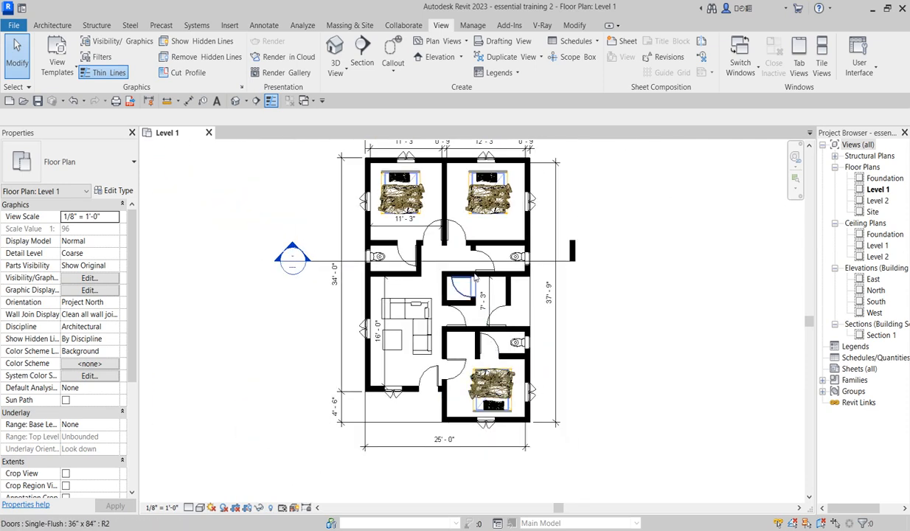
pyautogui.scroll(-1, 594, 382)
pyautogui.scroll(2, 590, 368)
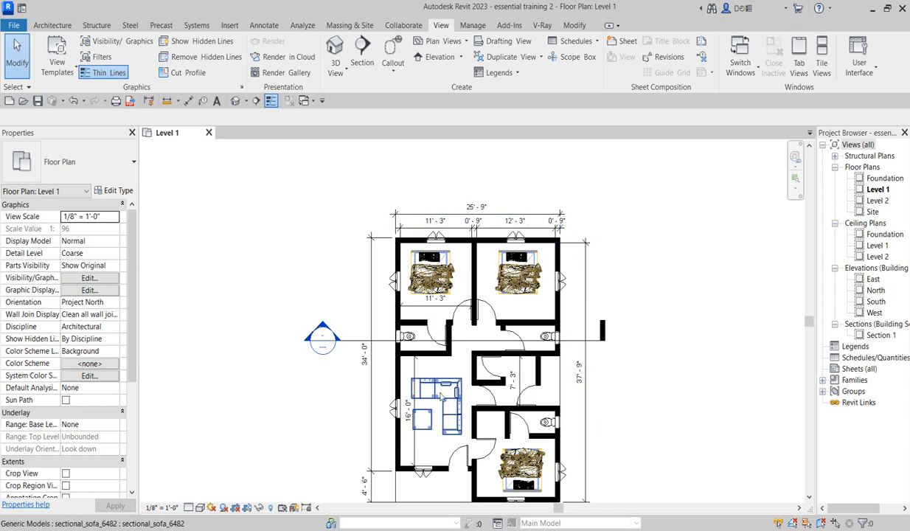
pyautogui.scroll(-1, 393, 310)
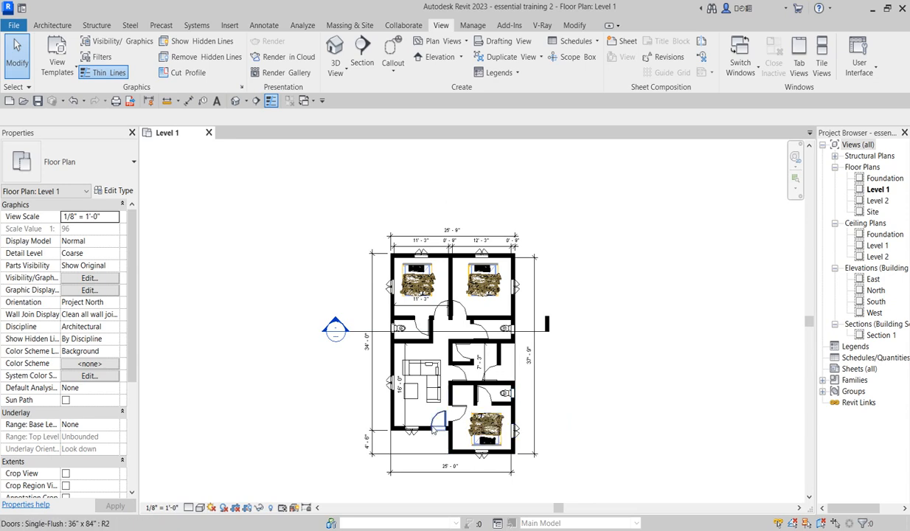
pyautogui.scroll(1, 427, 469)
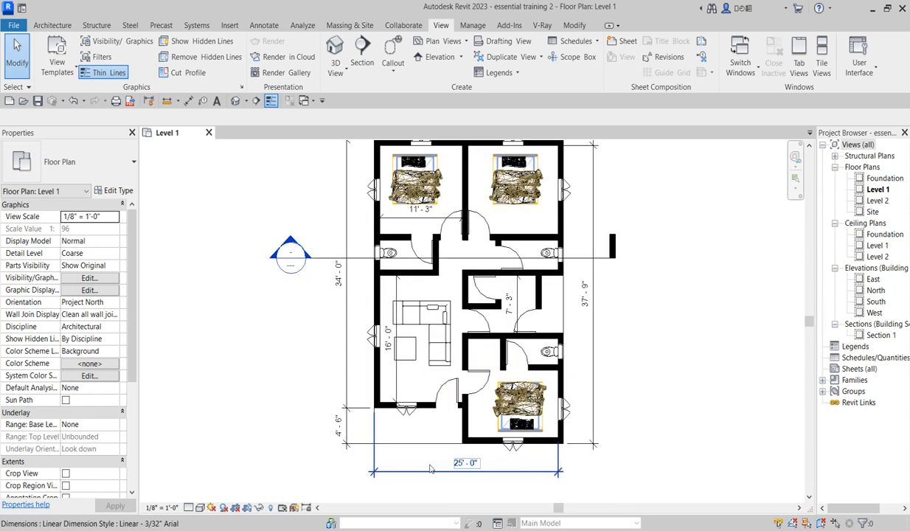
pyautogui.scroll(2, 451, 443)
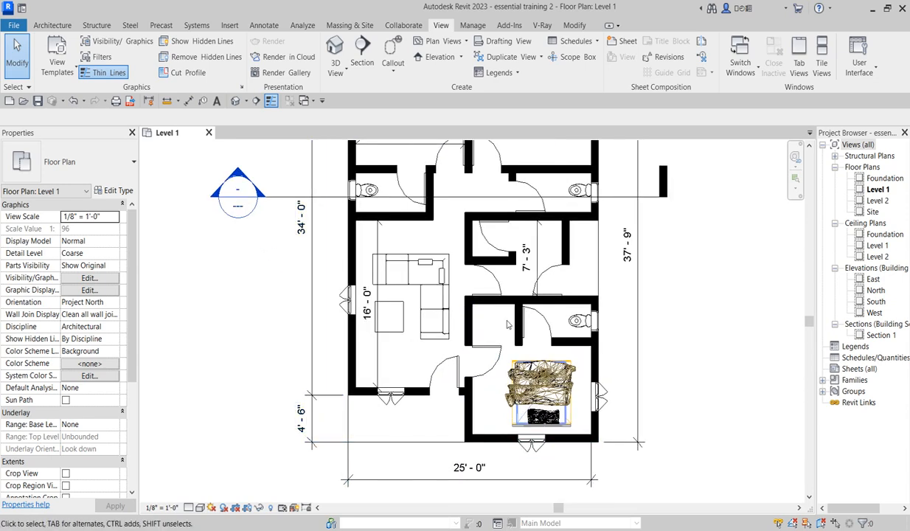
pyautogui.scroll(-2, 476, 420)
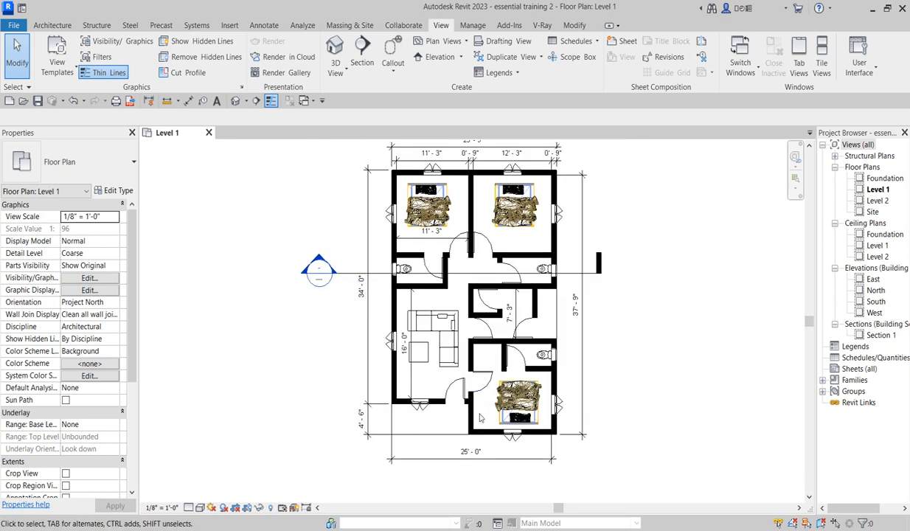
pyautogui.scroll(-1, 584, 361)
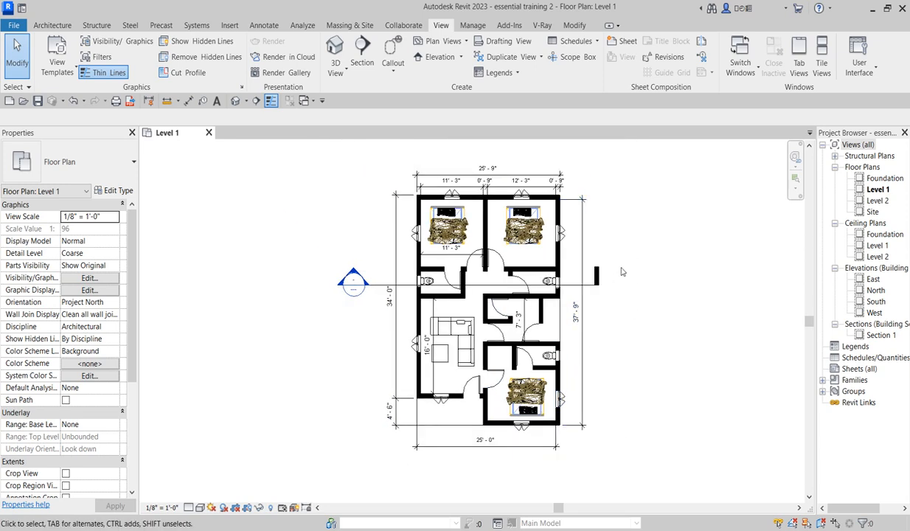
pyautogui.scroll(1, 620, 272)
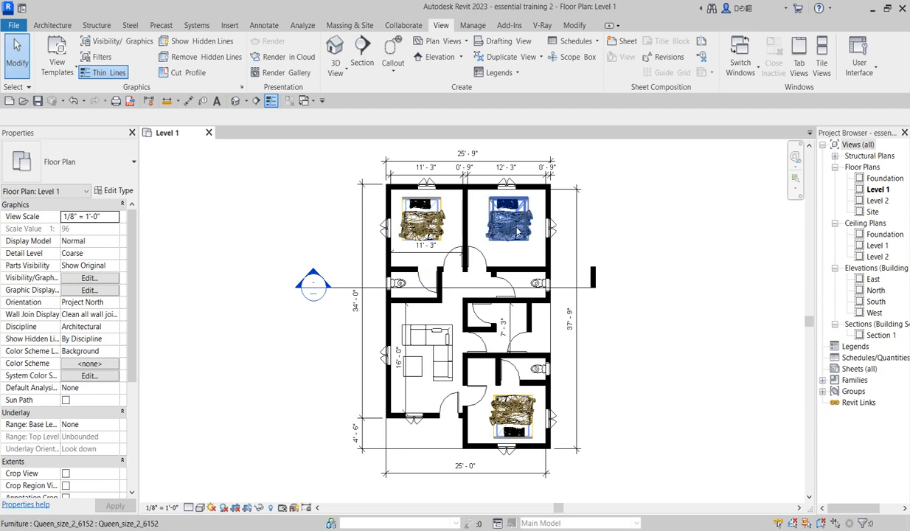
pyautogui.scroll(2, 429, 234)
pyautogui.scroll(-2, 435, 243)
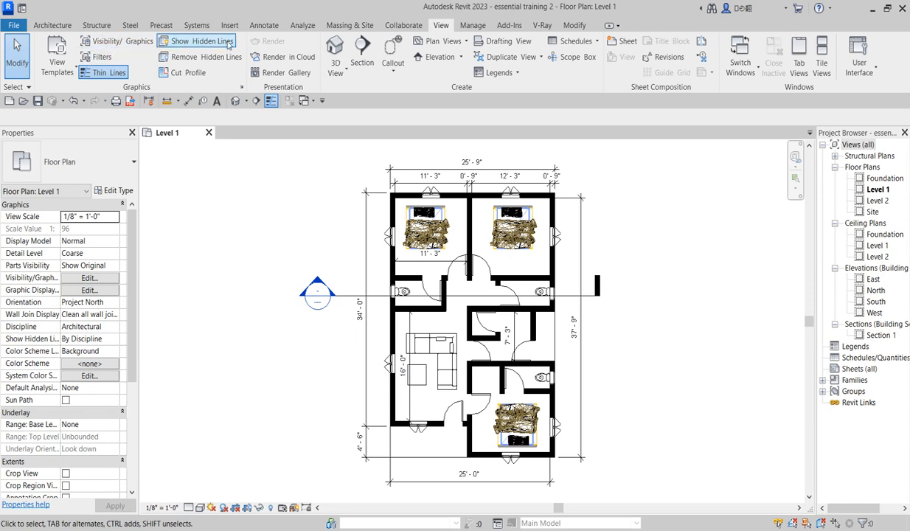
# Place a text note reading "living room" below the coffee table in the living room
pyautogui.click(267, 25)
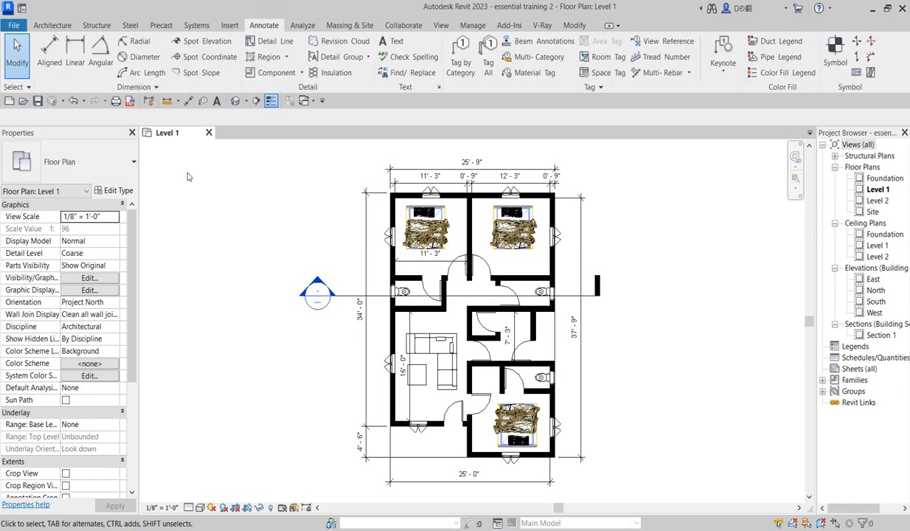
pyautogui.click(390, 41)
pyautogui.scroll(3, 443, 266)
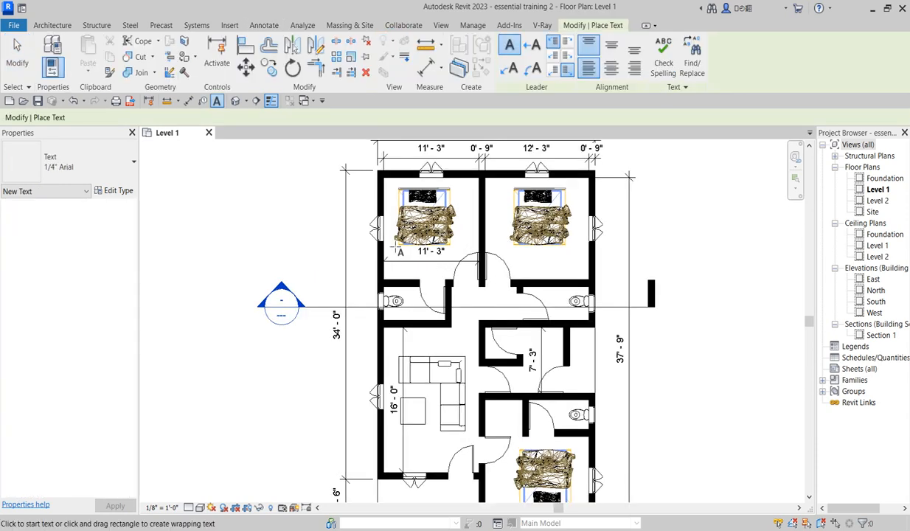
pyautogui.scroll(-3, 412, 338)
pyautogui.scroll(3, 440, 392)
pyautogui.scroll(2, 407, 396)
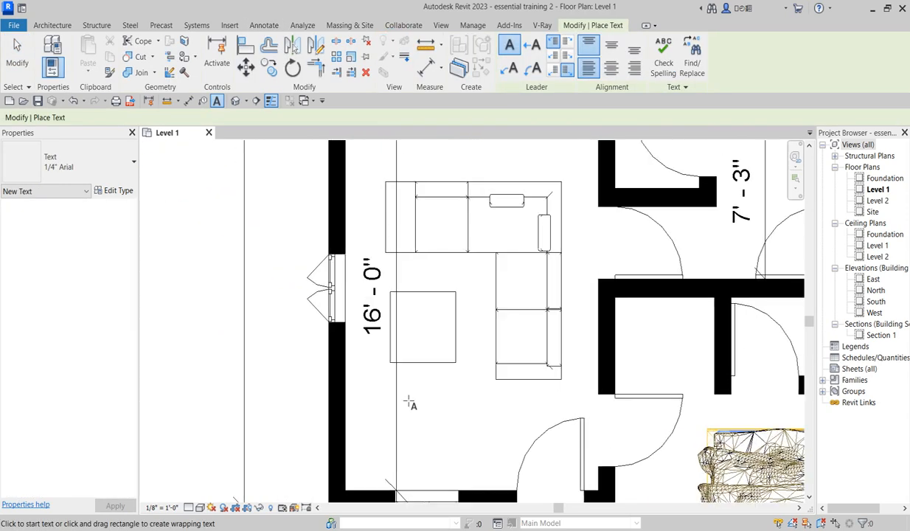
pyautogui.click(402, 382)
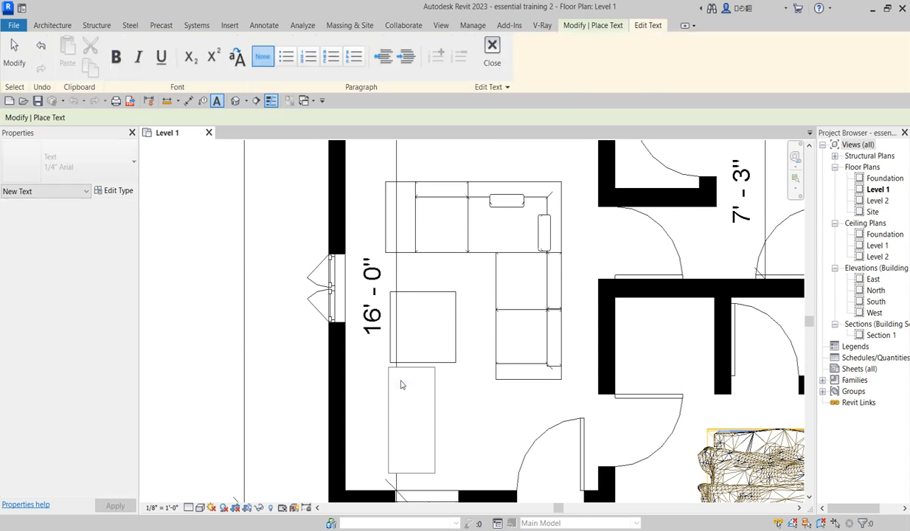
pyautogui.write('li')
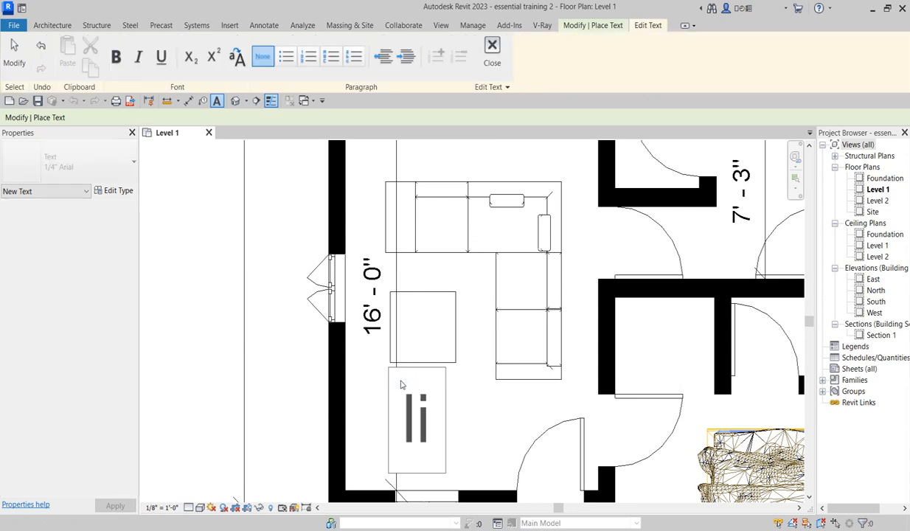
pyautogui.write('ving')
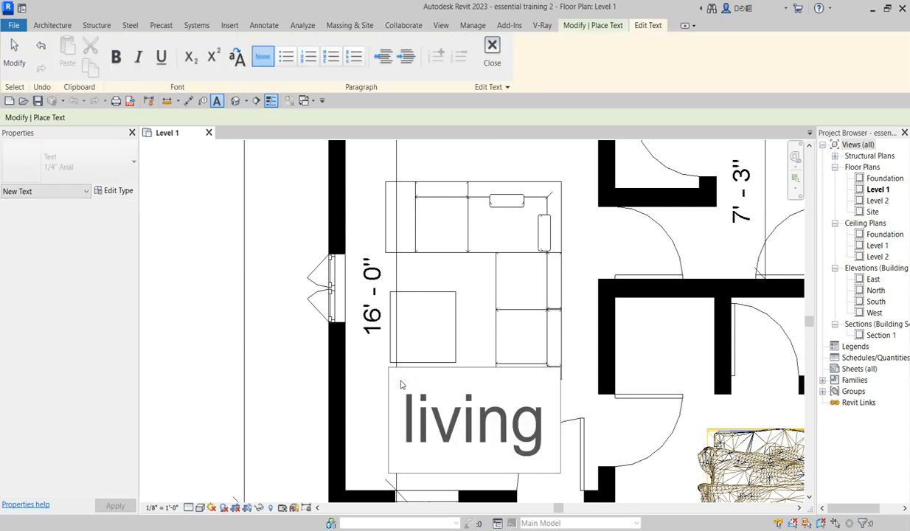
pyautogui.write(' room')
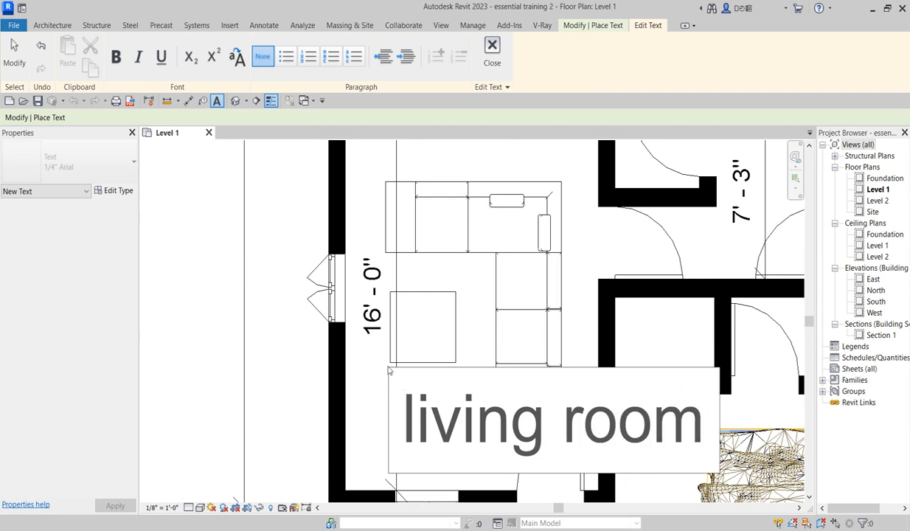
pyautogui.click(426, 274)
pyautogui.scroll(-2, 460, 288)
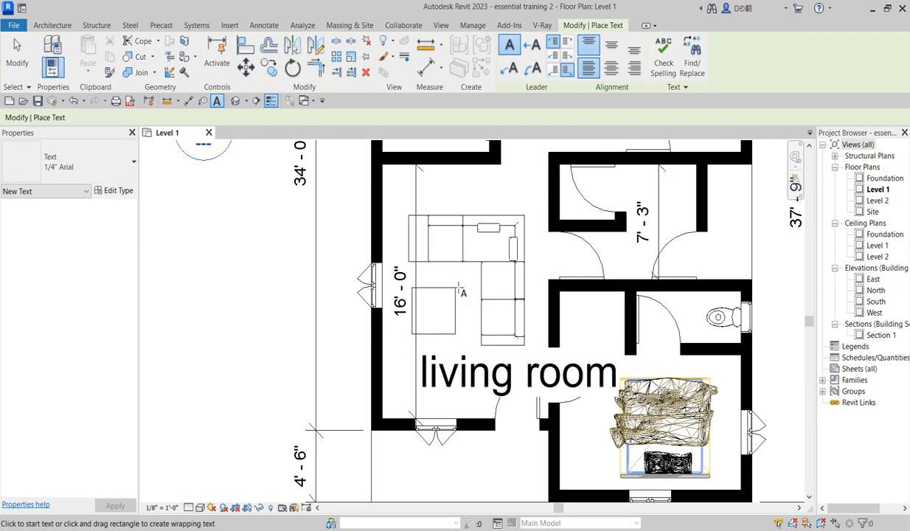
pyautogui.press('Escape')
# Rename the text type of the living room note as "my text"
pyautogui.click(459, 379)
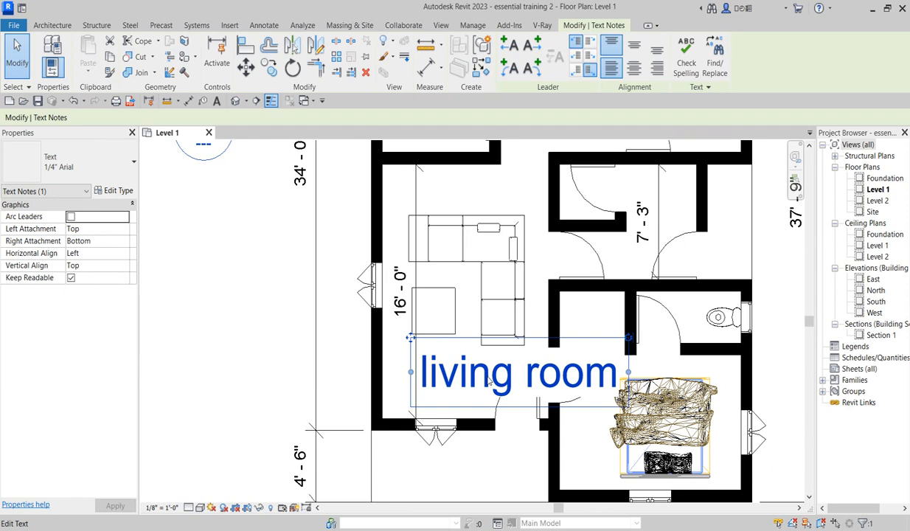
pyautogui.click(116, 191)
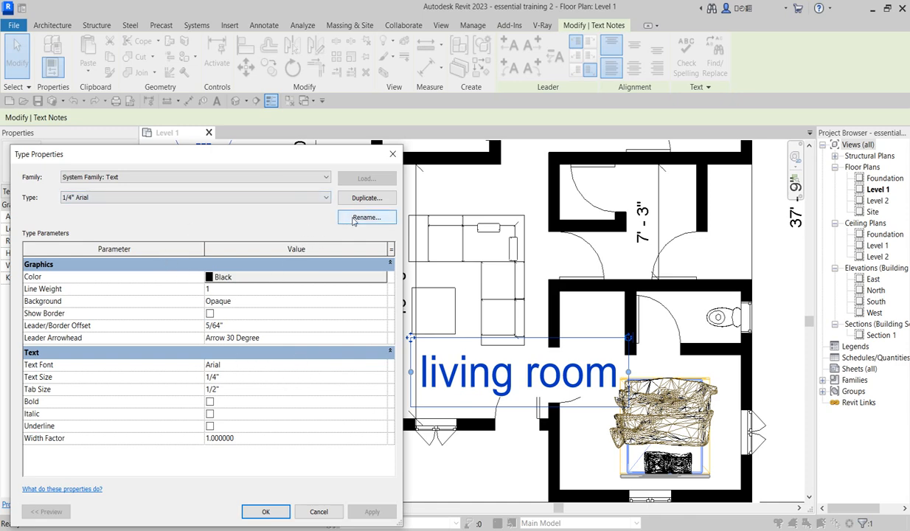
pyautogui.click(366, 218)
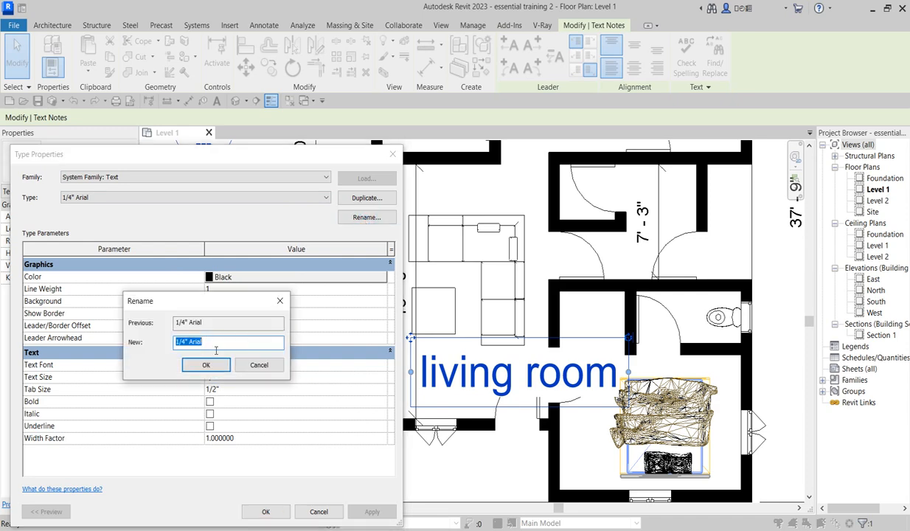
pyautogui.write('my text')
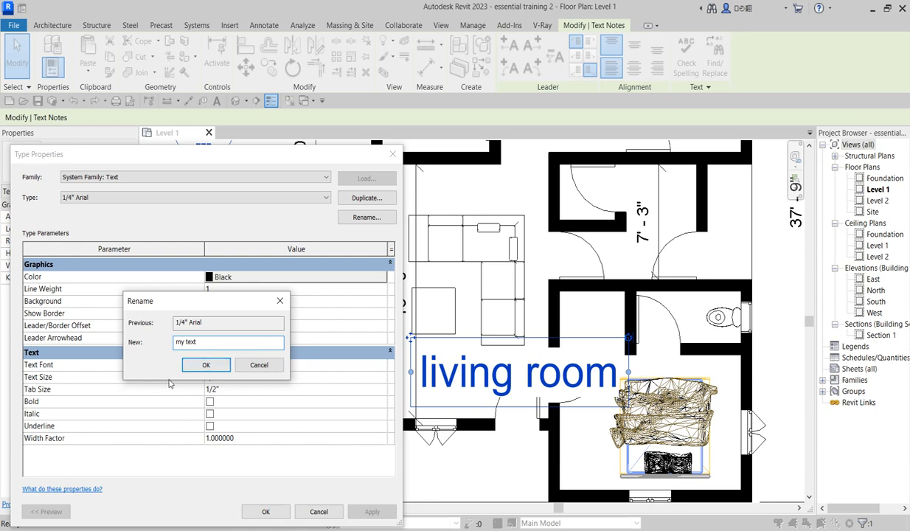
pyautogui.click(203, 365)
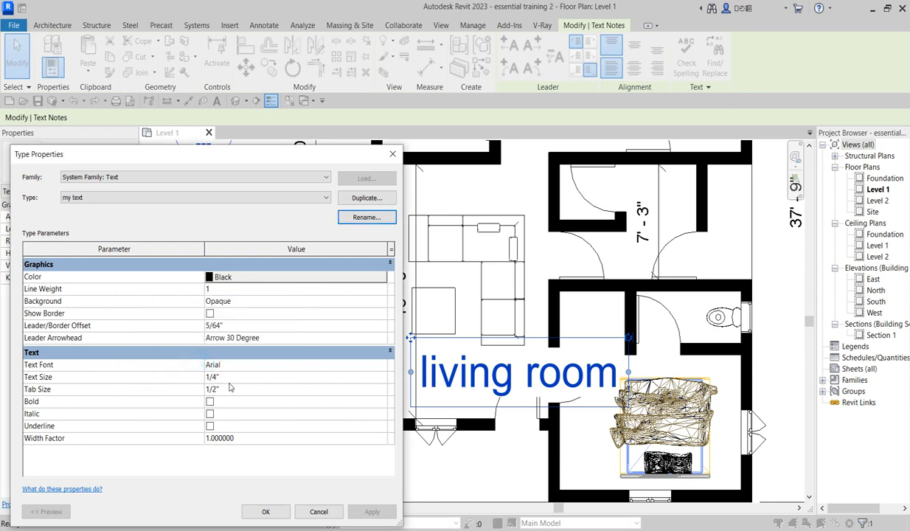
# Try text sizes of 1/8" and 1/10" on the "my text" type, applying each to the living room note
pyautogui.click(230, 378)
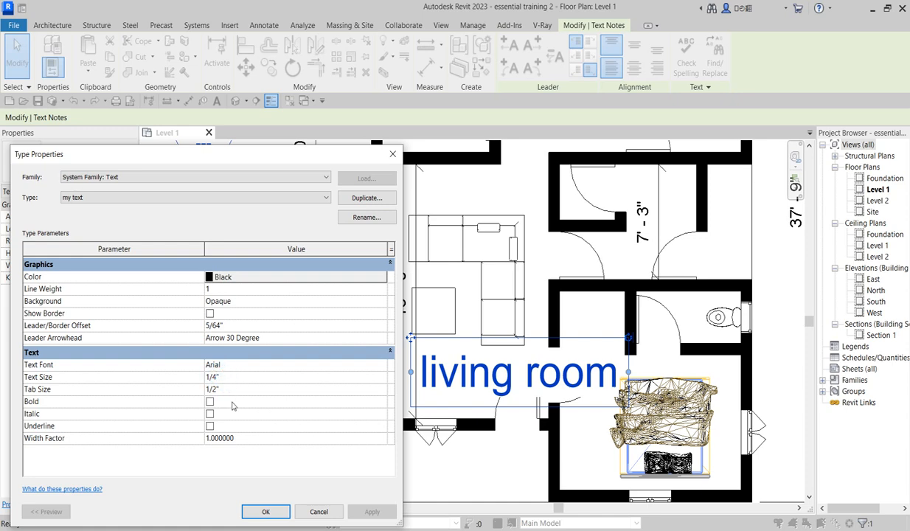
pyautogui.write('"')
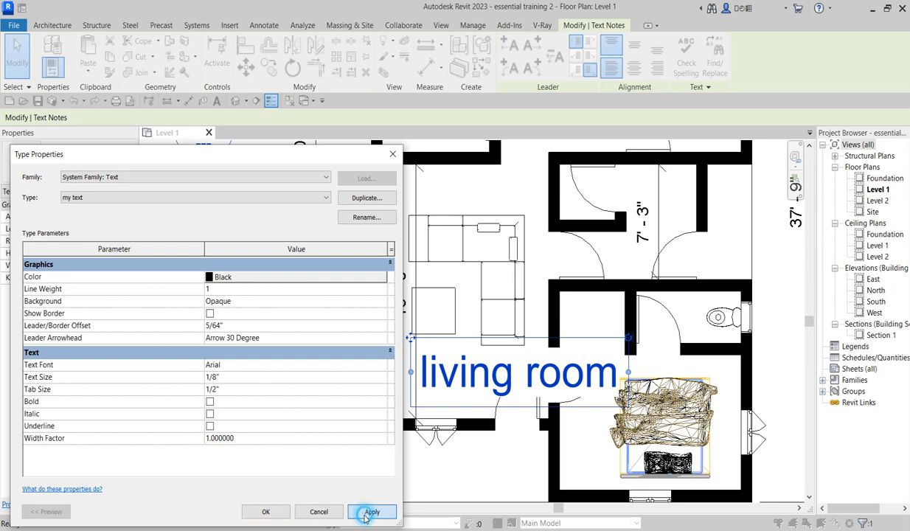
pyautogui.click(367, 513)
pyautogui.click(223, 378)
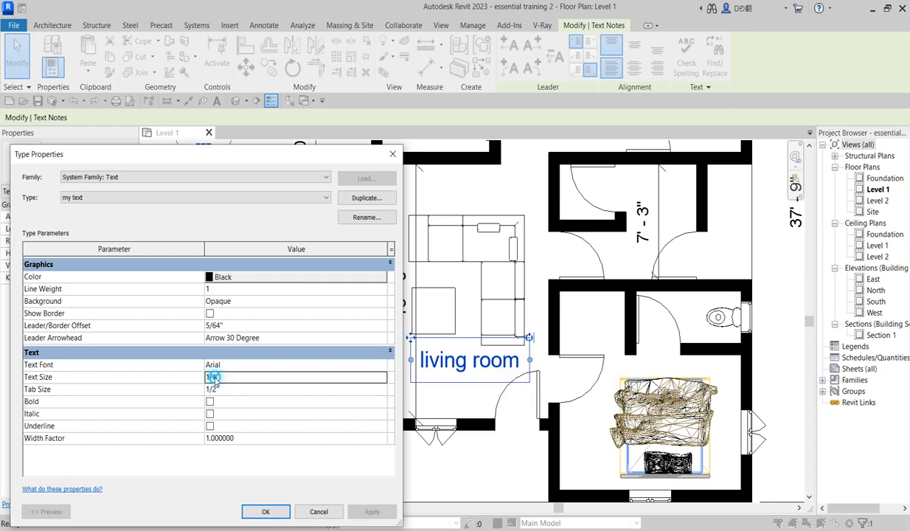
pyautogui.moveTo(210, 376); pyautogui.dragTo(218, 378)
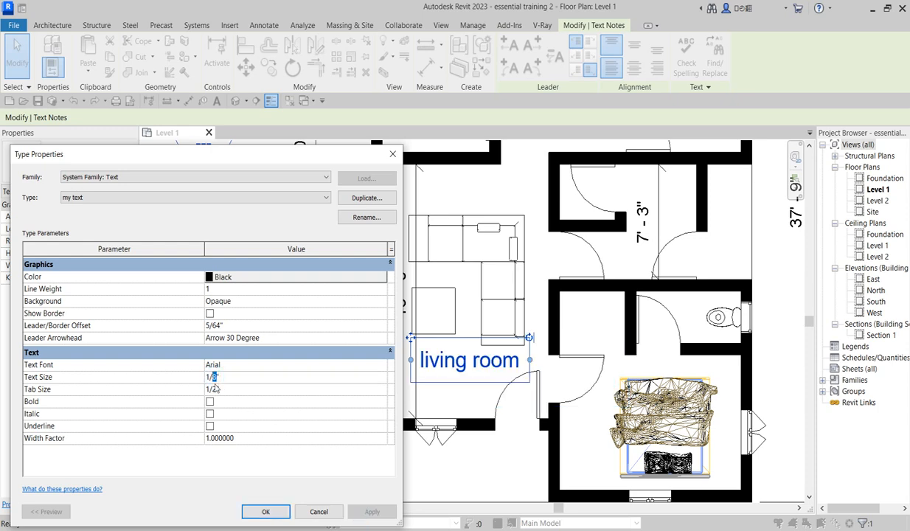
pyautogui.write('1"')
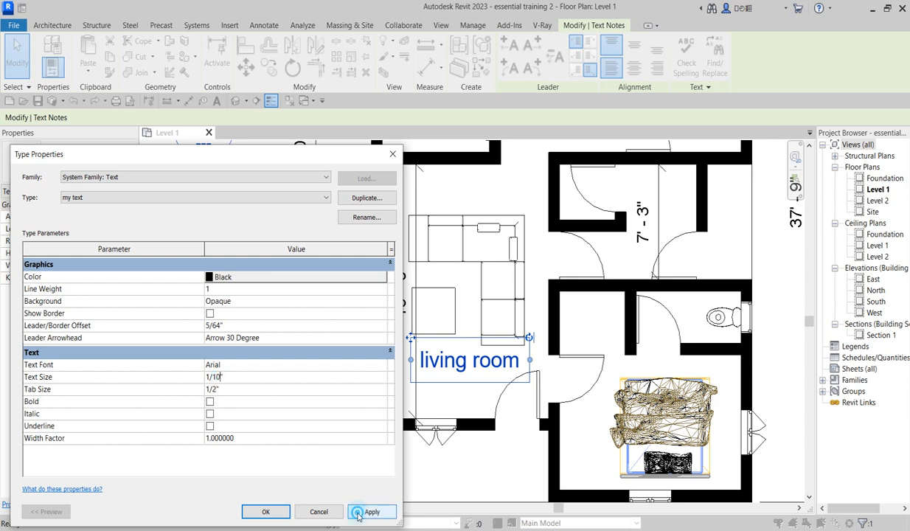
pyautogui.click(369, 512)
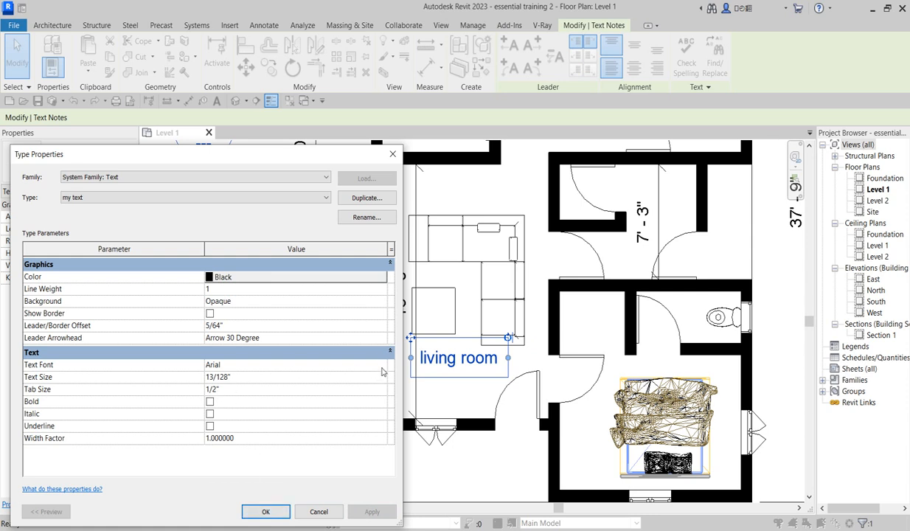
# Change the text font of the "my text" type to Broadway
pyautogui.click(376, 364)
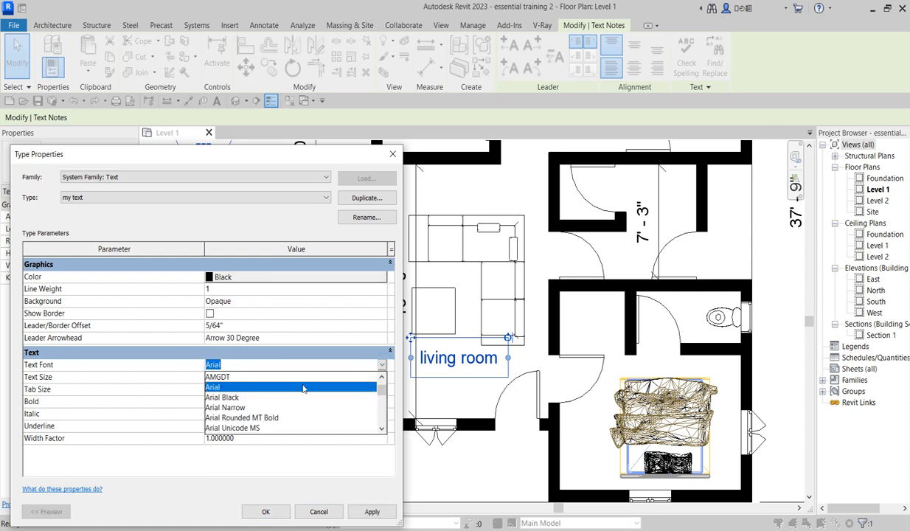
pyautogui.scroll(-2, 260, 418)
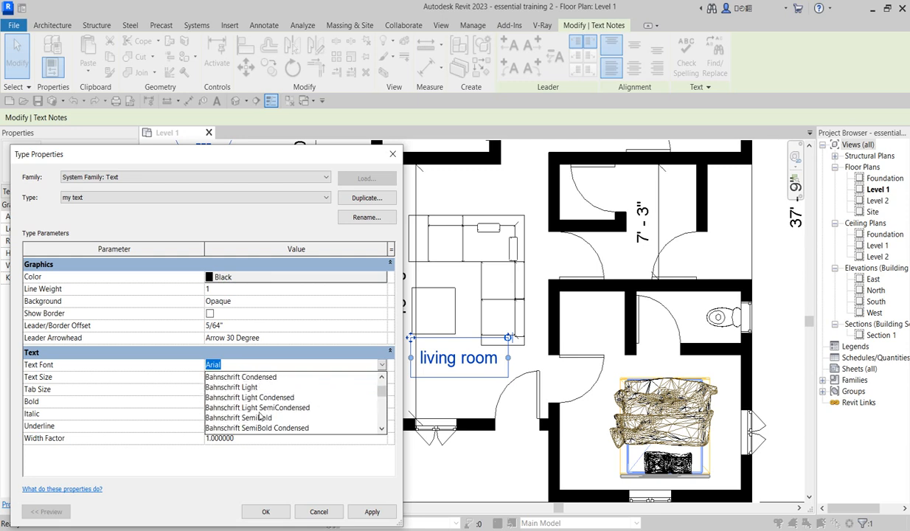
pyautogui.scroll(-5, 251, 405)
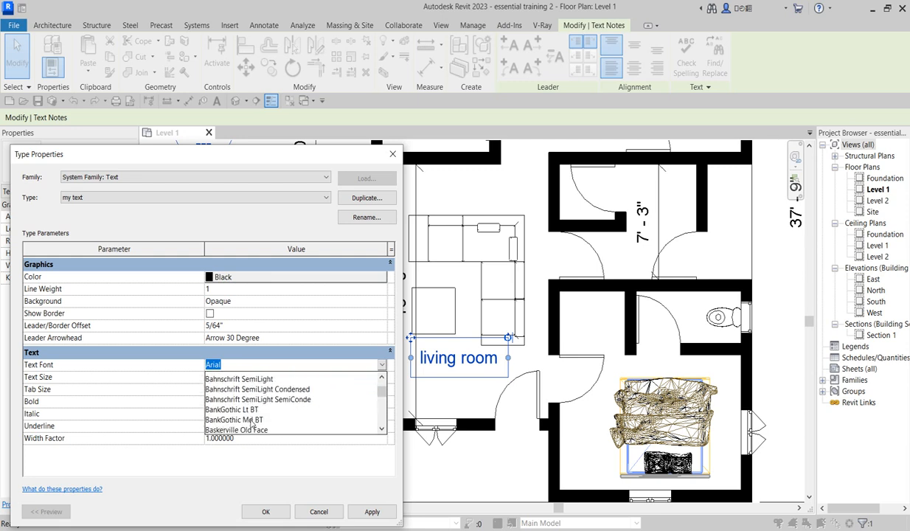
pyautogui.scroll(2, 256, 412)
pyautogui.scroll(-4, 265, 406)
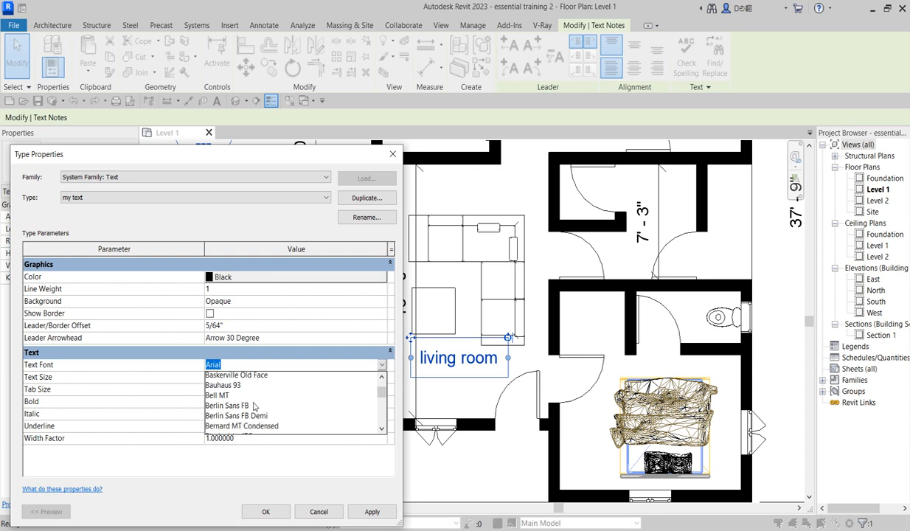
pyautogui.scroll(-4, 273, 401)
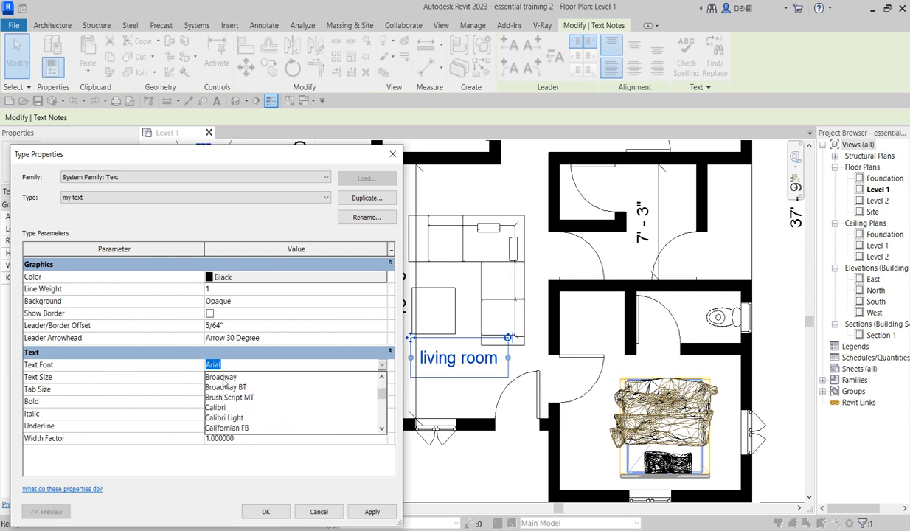
pyautogui.click(228, 377)
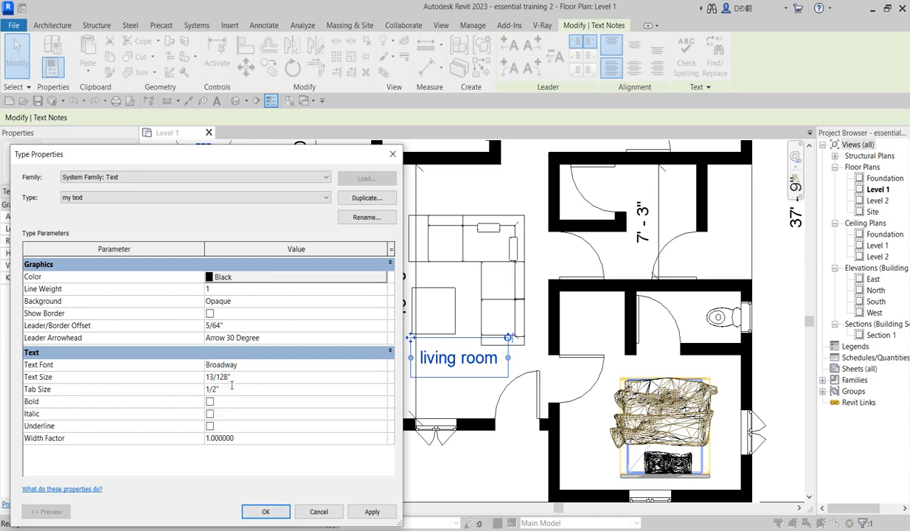
# Set the text size of the "my text" type to 21/256" and apply the changes
pyautogui.doubleClick(228, 378)
pyautogui.click(224, 377)
pyautogui.click(372, 511)
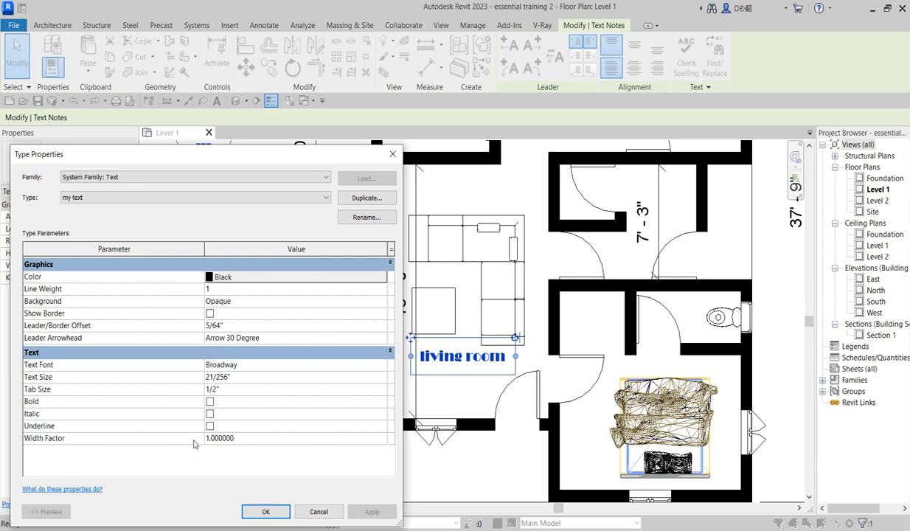
# Turn on bold, italic and underline for the "my text" type, applying each to the living room note
pyautogui.click(211, 403)
pyautogui.click(371, 509)
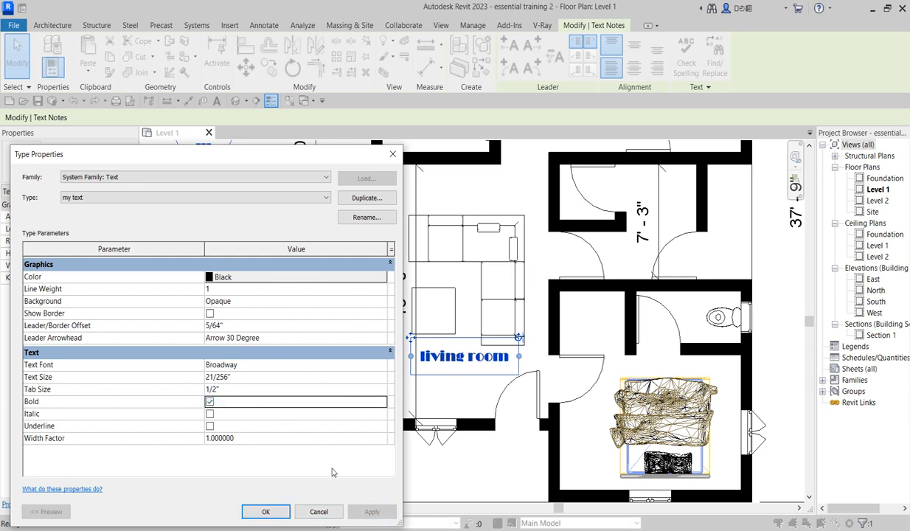
pyautogui.click(209, 415)
pyautogui.click(373, 511)
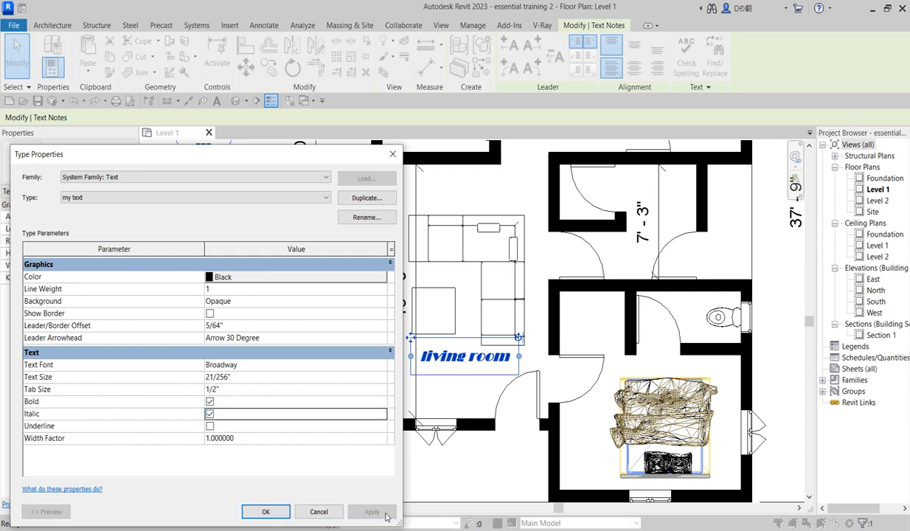
pyautogui.click(210, 427)
pyautogui.click(369, 510)
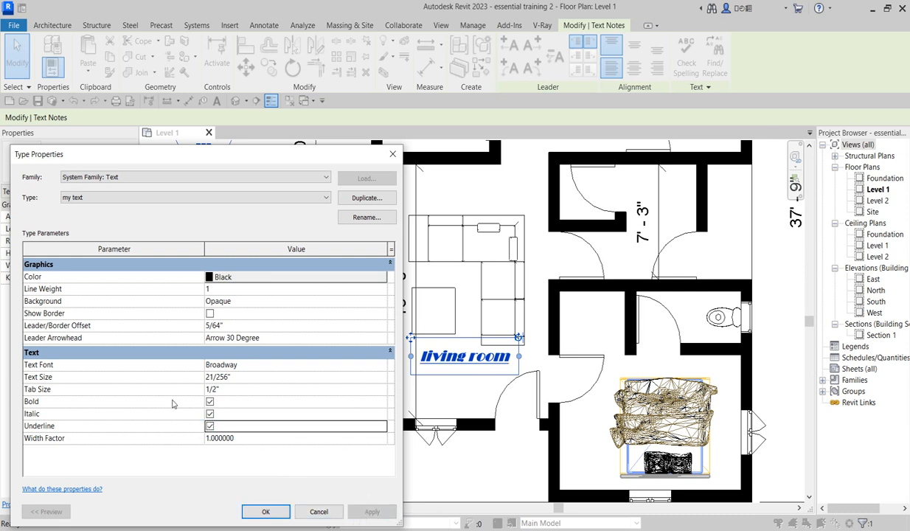
# Turn off italic for the "my text" type and accept the type properties
pyautogui.click(210, 414)
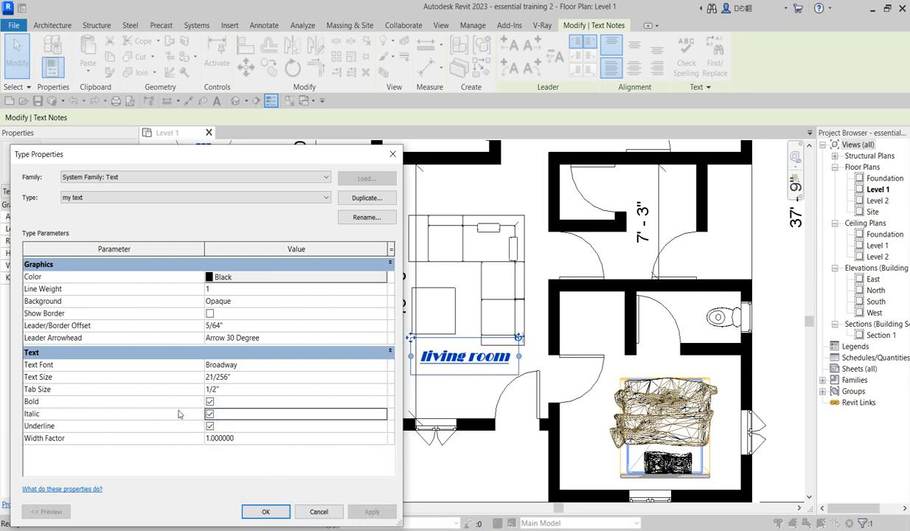
pyautogui.click(210, 414)
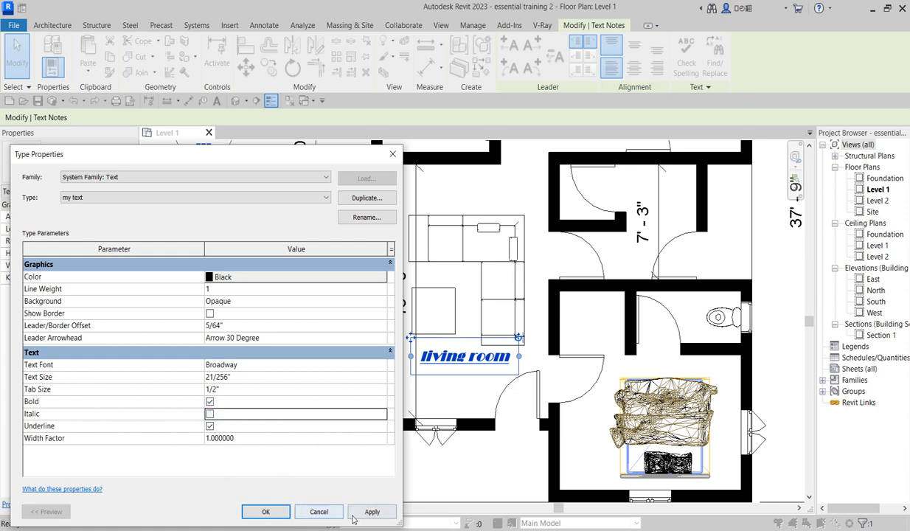
pyautogui.click(353, 513)
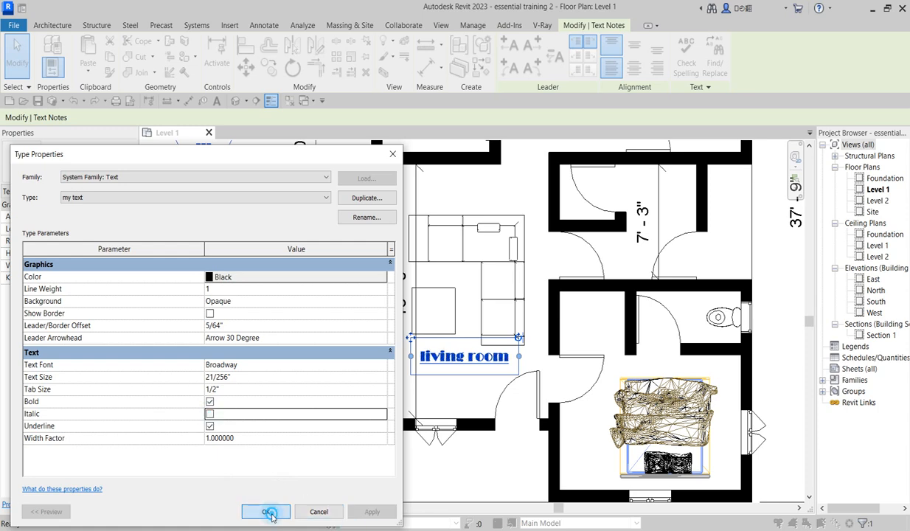
pyautogui.click(266, 511)
# Create a note similar to the living room label, reading "master bedroom", over the bed in the room southeast of the living room
pyautogui.scroll(1, 445, 373)
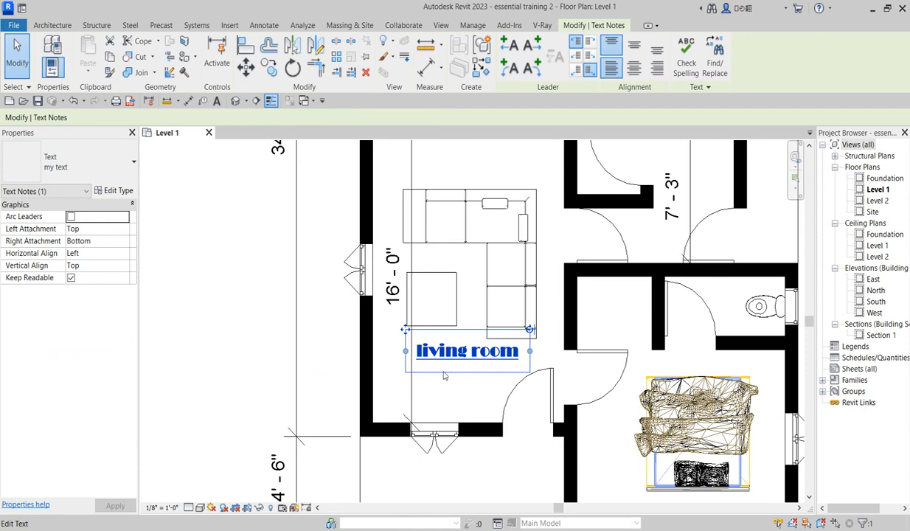
pyautogui.click(479, 68)
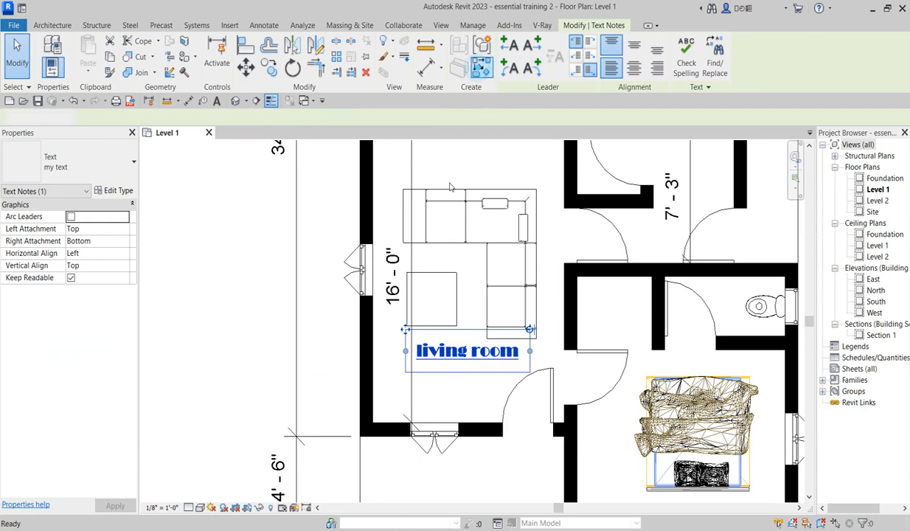
pyautogui.scroll(-3, 426, 378)
pyautogui.scroll(3, 538, 426)
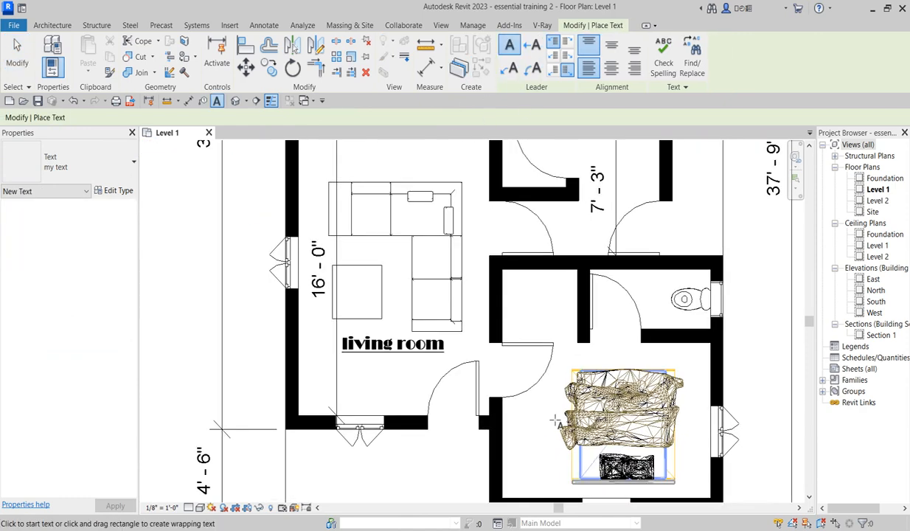
pyautogui.click(535, 393)
pyautogui.write('m')
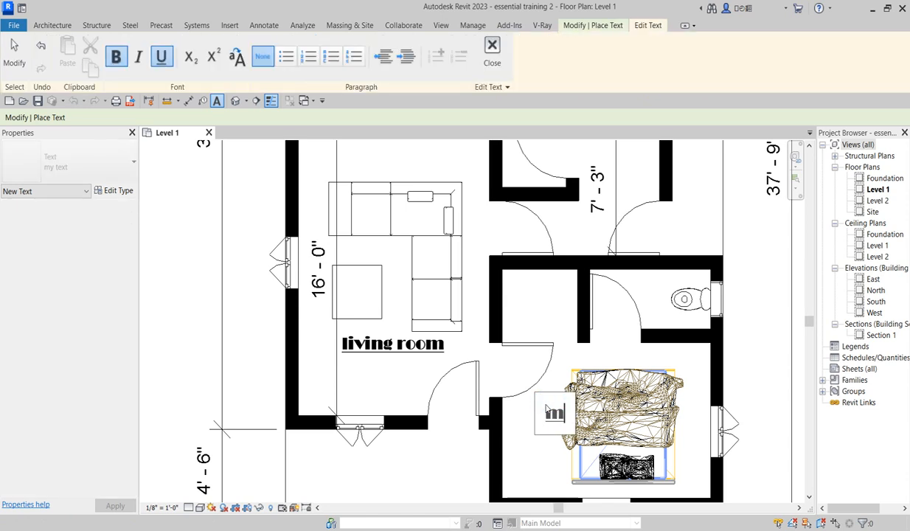
pyautogui.write('aster ')
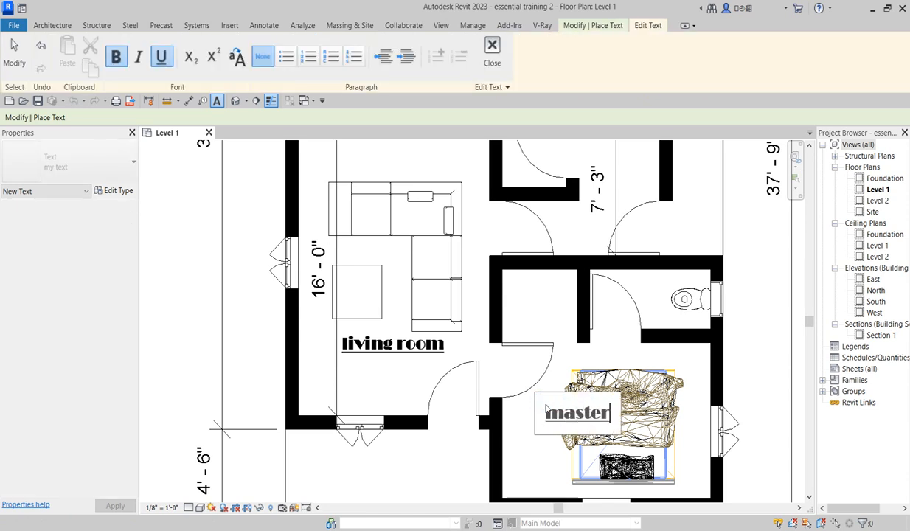
pyautogui.write('bedr')
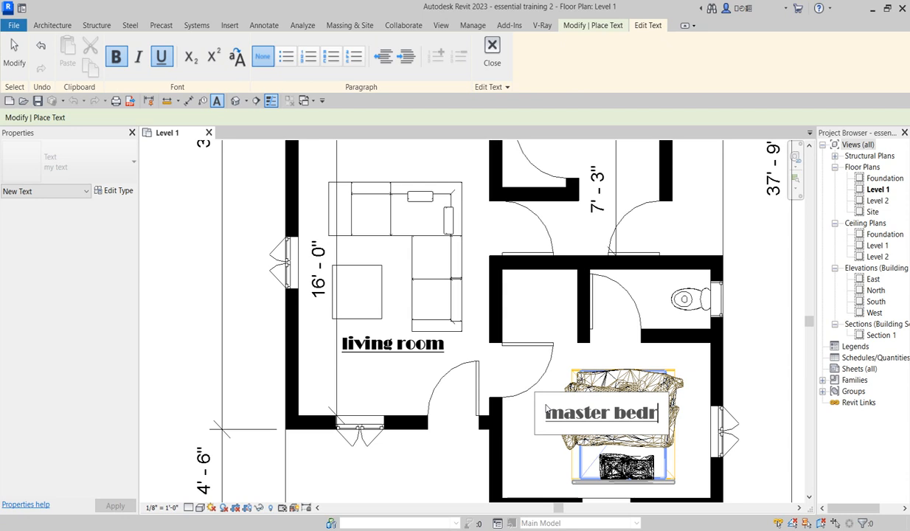
pyautogui.write('oom')
pyautogui.click(615, 413)
pyautogui.click(346, 453)
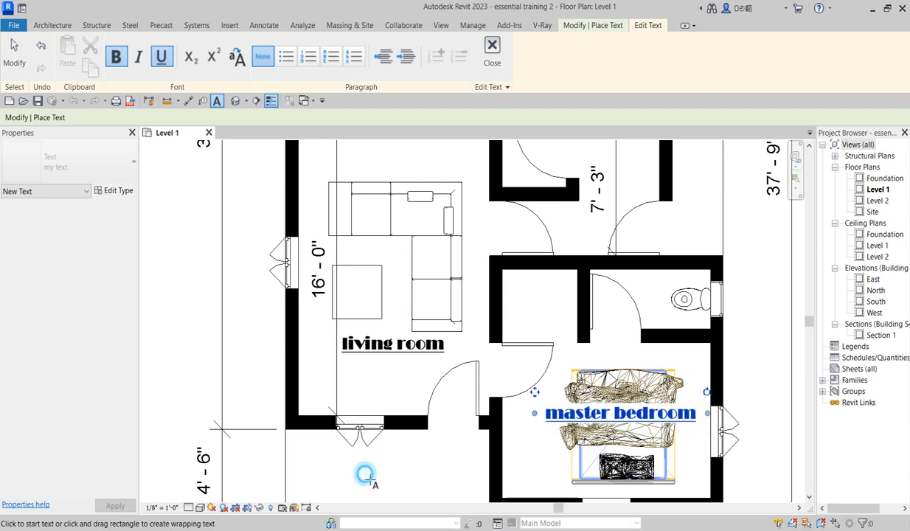
pyautogui.scroll(-2, 372, 406)
pyautogui.scroll(-1, 616, 447)
pyautogui.press('Escape')
# Try to split the "master bedroom" note into two lines by inserting a line break between the words
pyautogui.scroll(2, 591, 431)
pyautogui.scroll(2, 634, 438)
pyautogui.click(649, 431)
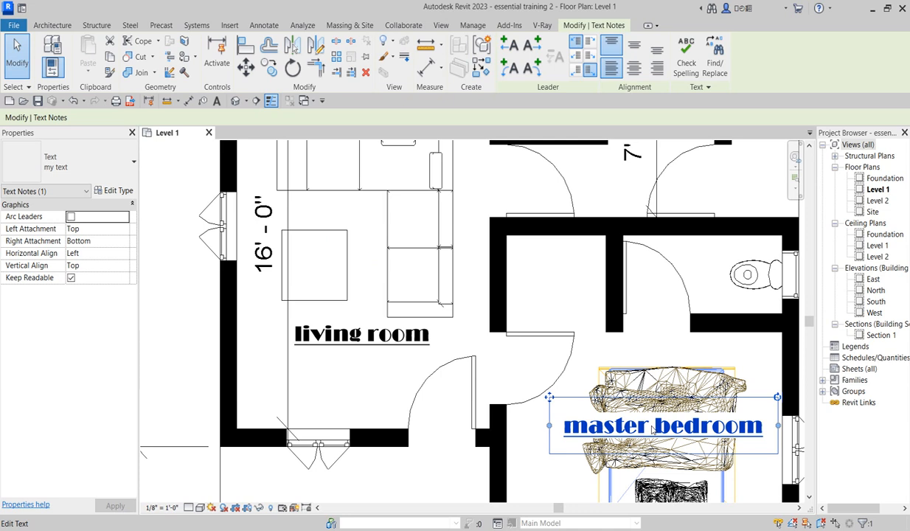
pyautogui.click(651, 430)
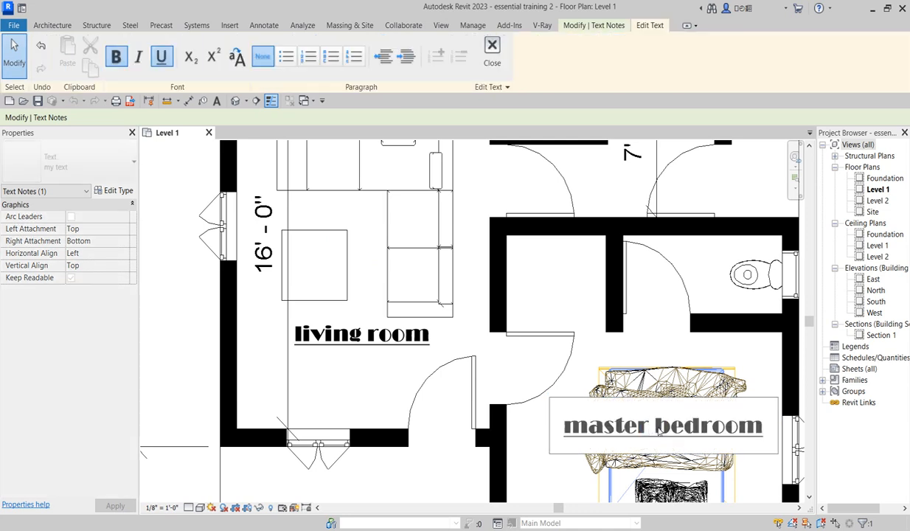
pyautogui.press('Return')
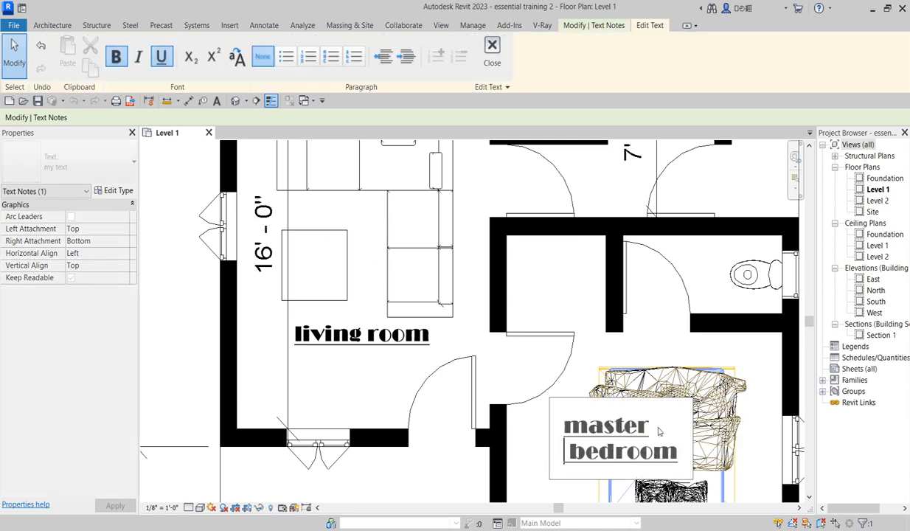
pyautogui.press('BackSpace')
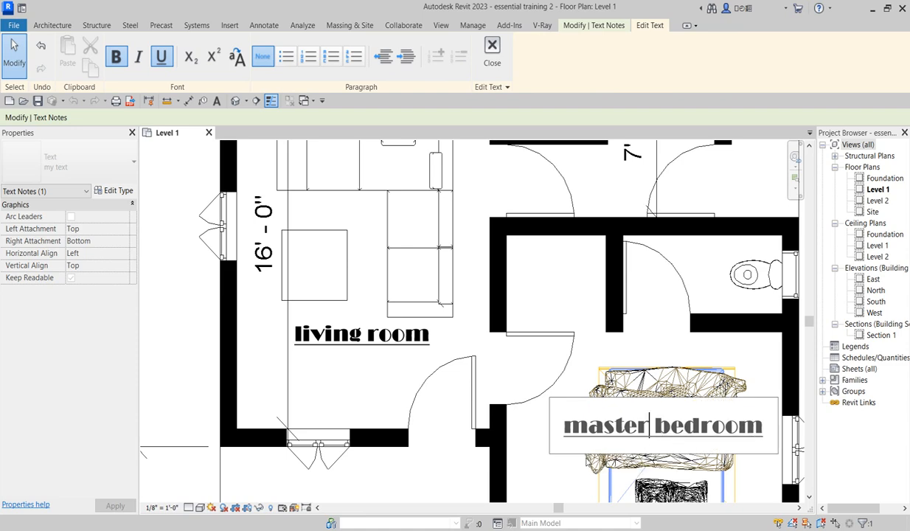
pyautogui.click(537, 463)
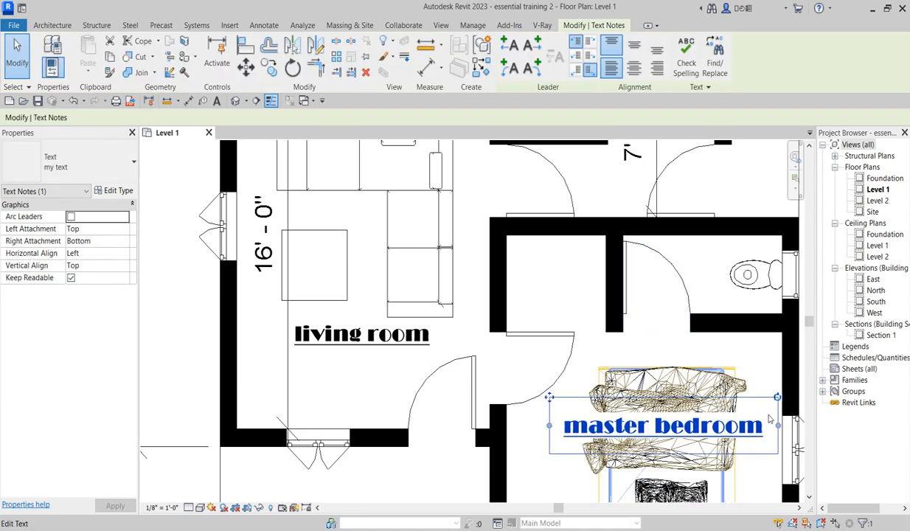
# Narrow the "master bedroom" note so it wraps onto two lines and move it up onto the middle of the bed
pyautogui.moveTo(777, 426); pyautogui.dragTo(674, 437)
pyautogui.press('Escape')
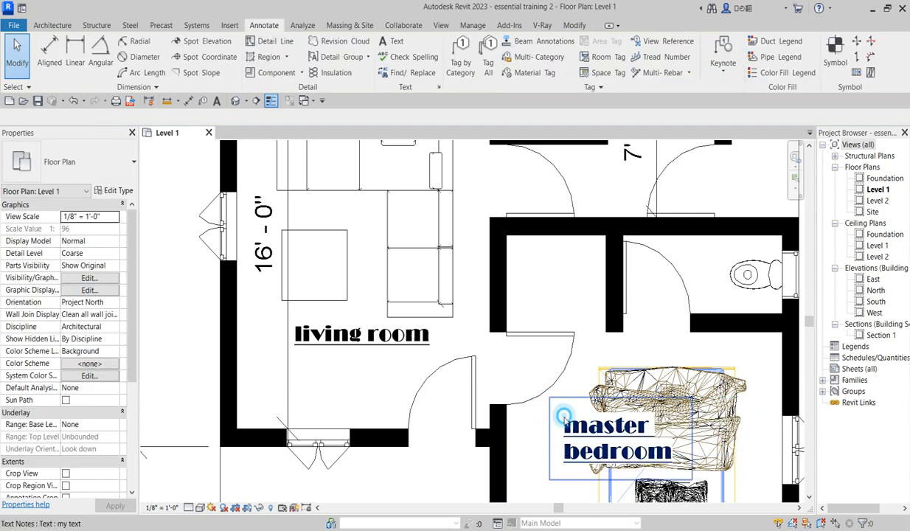
pyautogui.click(552, 421)
pyautogui.moveTo(549, 397); pyautogui.dragTo(609, 363)
pyautogui.click(538, 418)
# Copy the "living room" note onto the bed in the northwest bedroom
pyautogui.scroll(-3, 539, 418)
pyautogui.scroll(3, 589, 423)
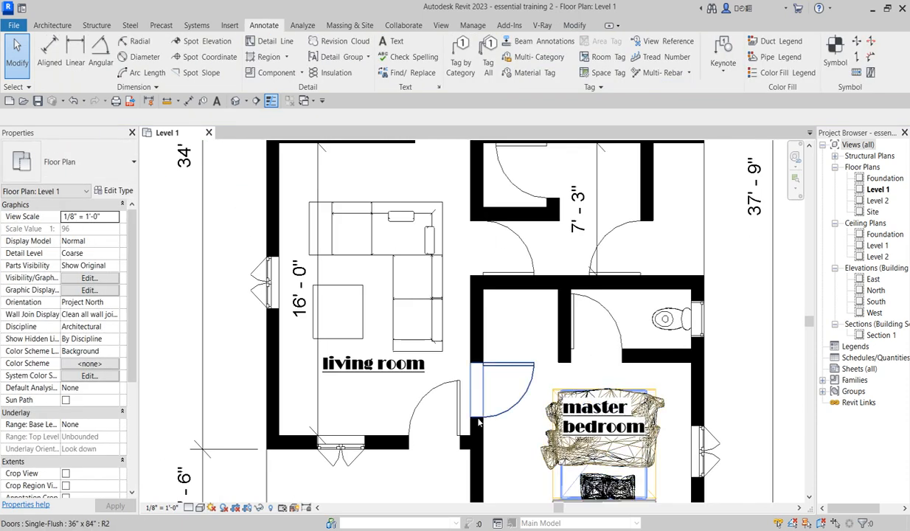
pyautogui.click(384, 364)
pyautogui.scroll(-2, 394, 428)
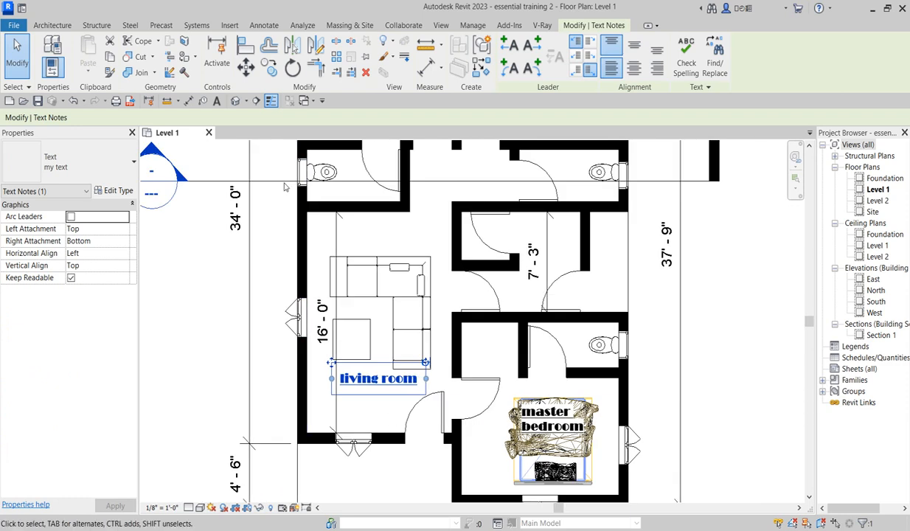
pyautogui.click(268, 67)
pyautogui.click(371, 387)
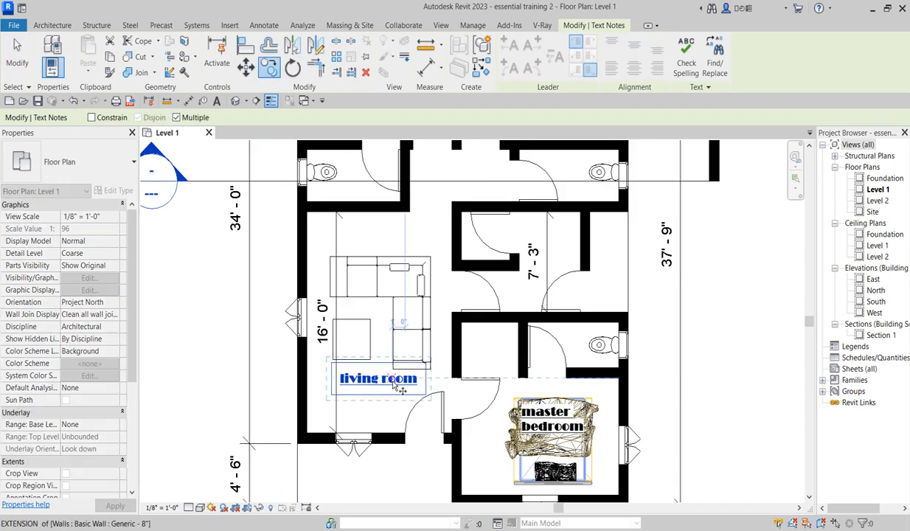
pyautogui.scroll(-2, 444, 432)
pyautogui.scroll(2, 416, 281)
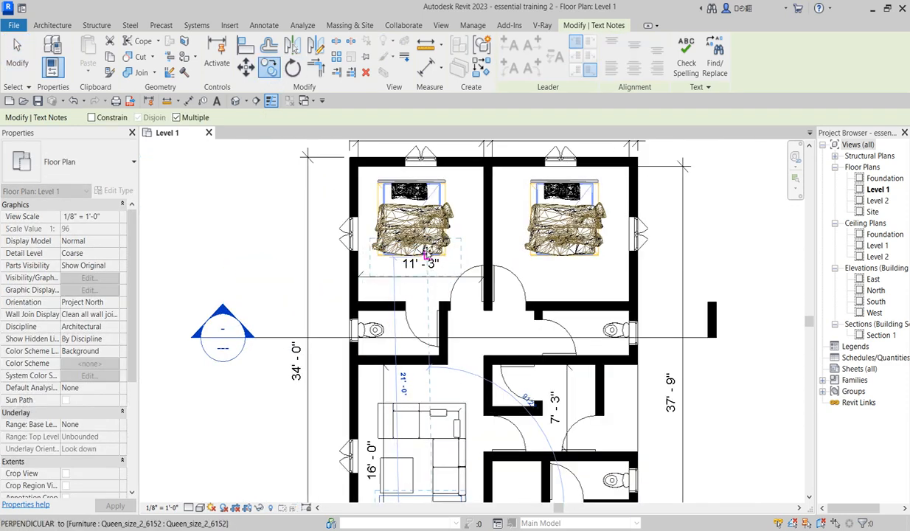
pyautogui.click(411, 244)
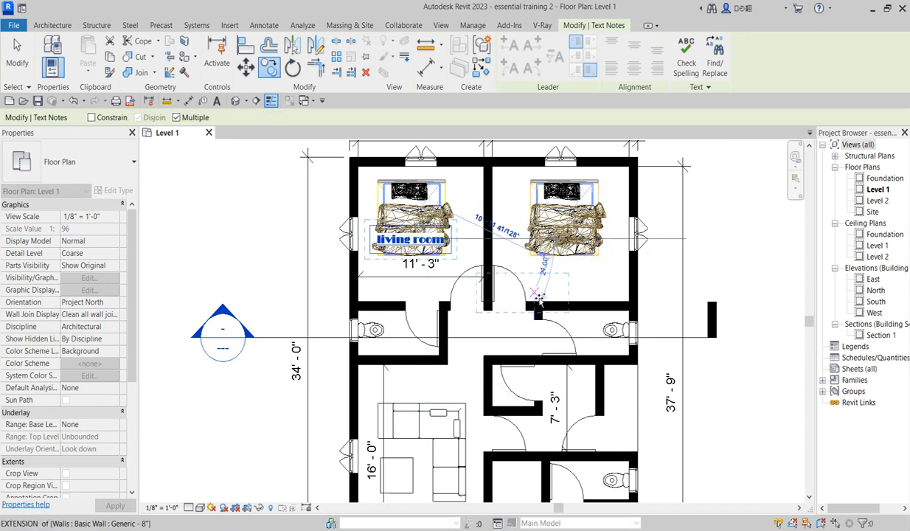
pyautogui.press('Escape')
pyautogui.press('Escape')
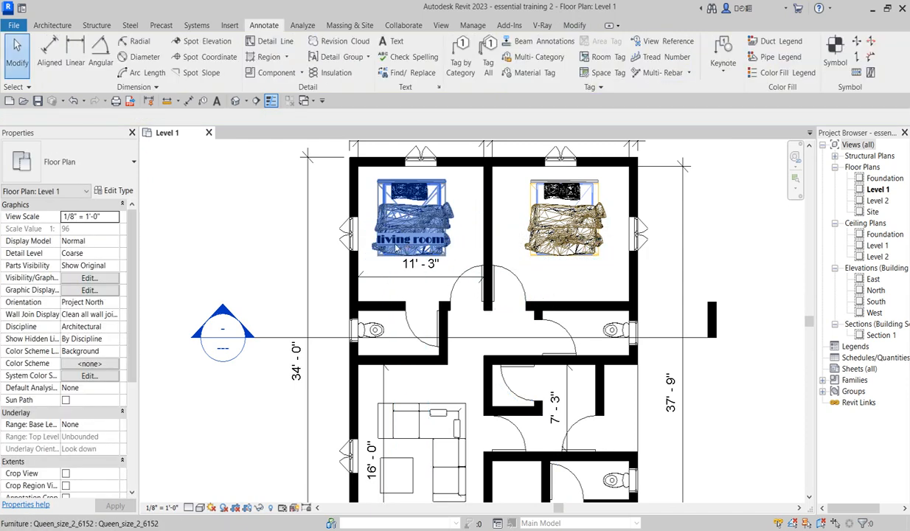
# Change the text of the copied note in the northwest bedroom to "bedroom"
pyautogui.click(360, 236)
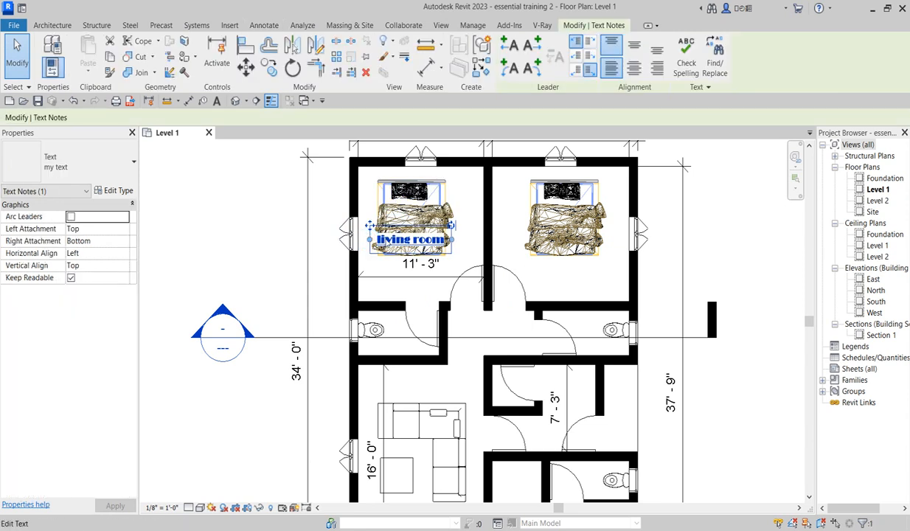
pyautogui.doubleClick(399, 235)
pyautogui.moveTo(411, 242); pyautogui.dragTo(378, 239)
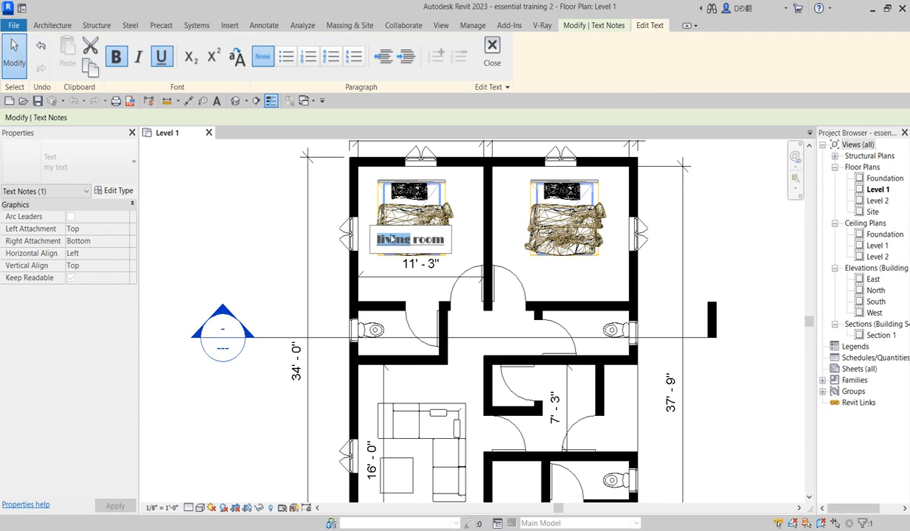
pyautogui.press('BackSpace')
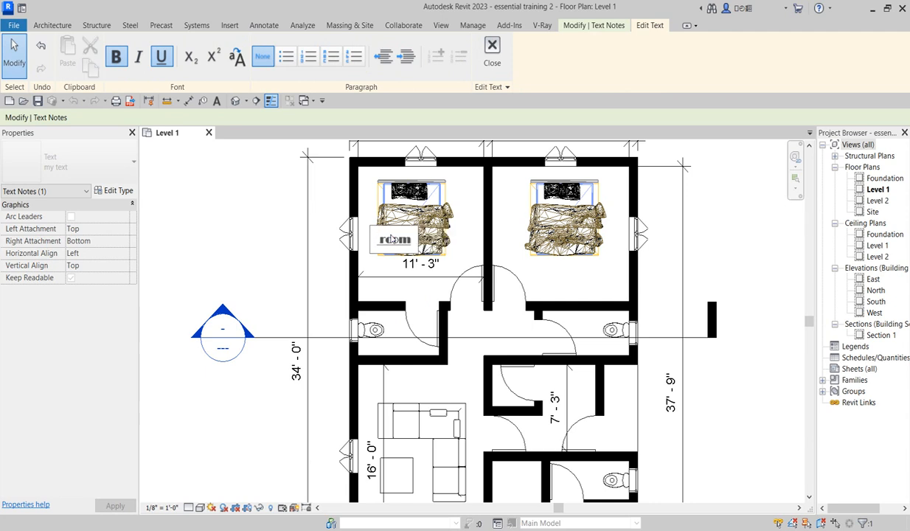
pyautogui.write('bed')
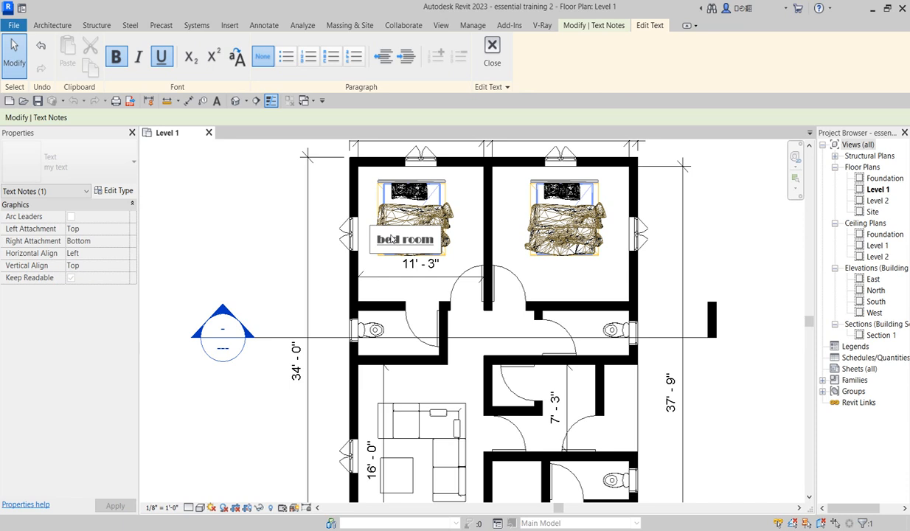
pyautogui.press('Delete')
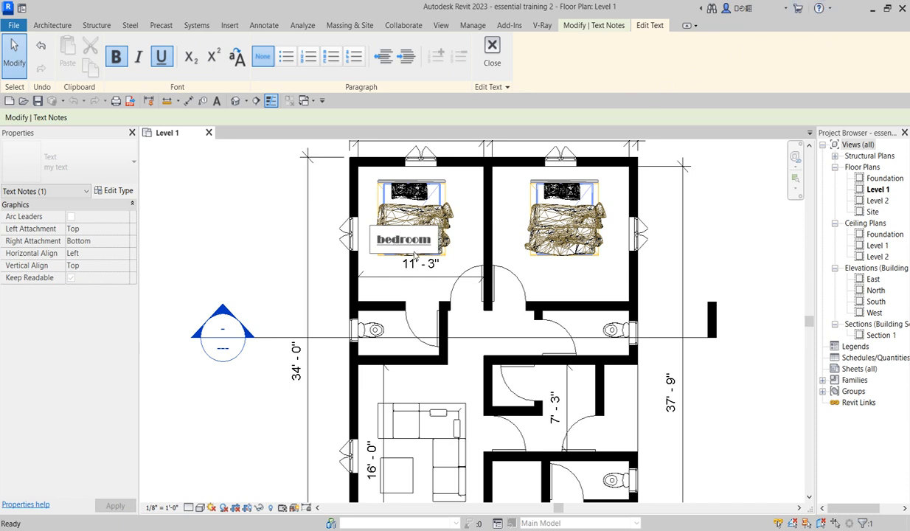
pyautogui.click(271, 191)
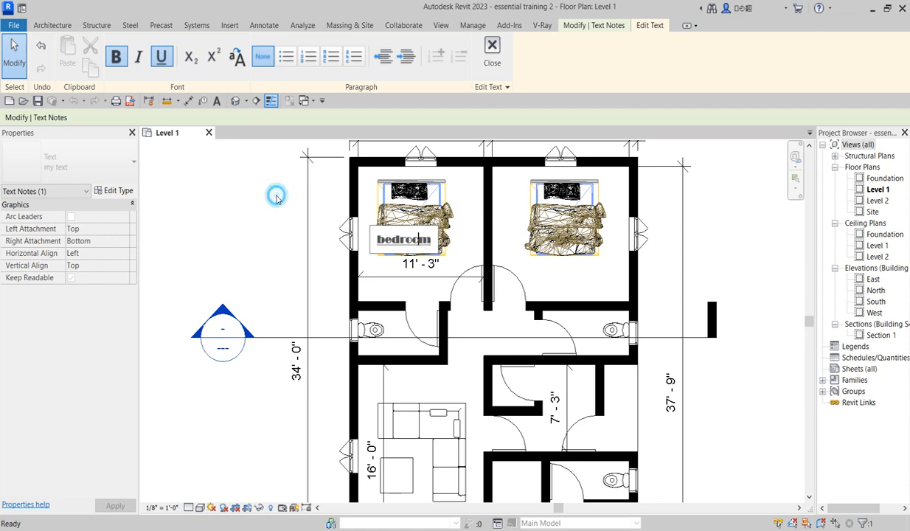
# Copy the "bedroom" note horizontally onto the bed in the northeast bedroom
pyautogui.scroll(3, 394, 243)
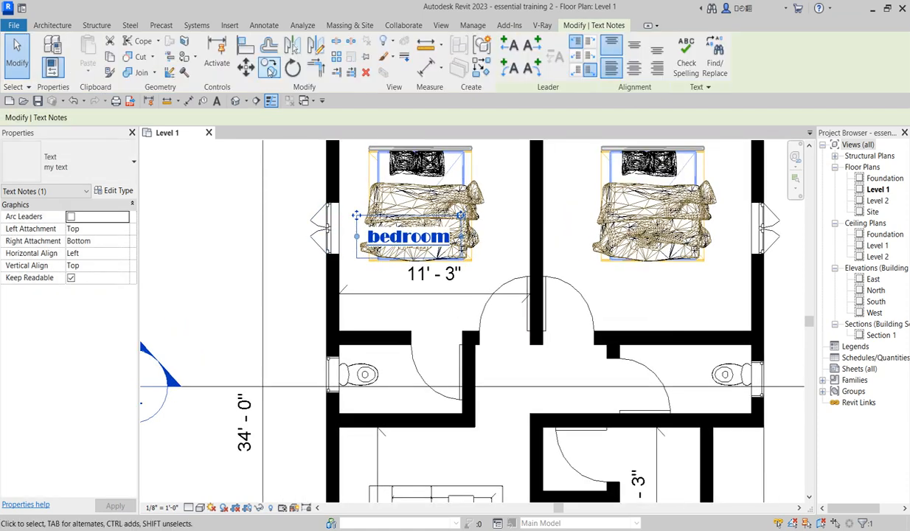
pyautogui.click(269, 66)
pyautogui.click(357, 223)
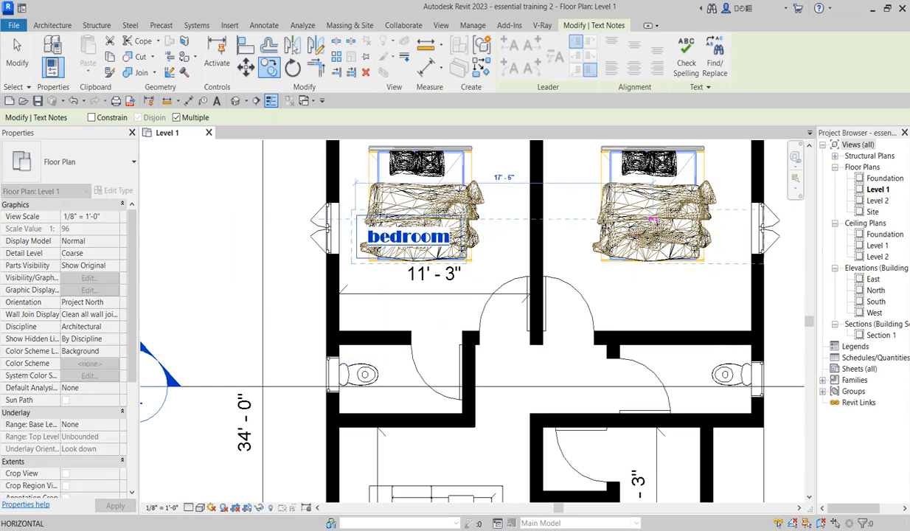
pyautogui.click(584, 223)
# Place another copy of the "bedroom" note between the two facing doors of the room east of the living room
pyautogui.scroll(-3, 582, 248)
pyautogui.scroll(3, 519, 361)
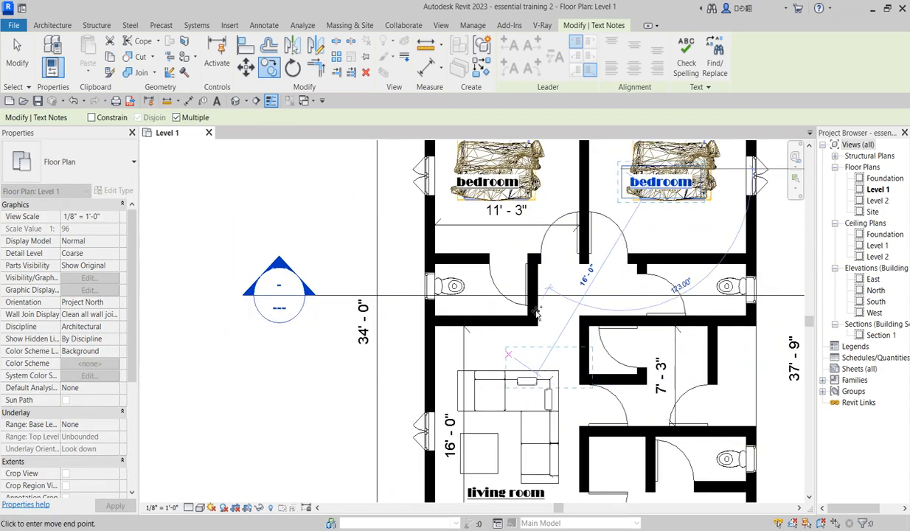
pyautogui.scroll(-1, 612, 359)
pyautogui.scroll(1, 614, 359)
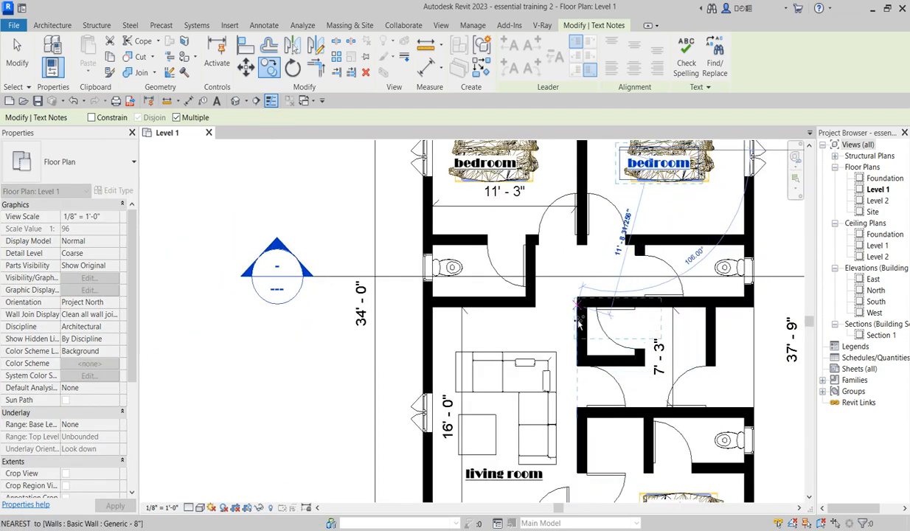
pyautogui.scroll(-2, 616, 357)
pyautogui.scroll(1, 623, 354)
pyautogui.scroll(3, 623, 353)
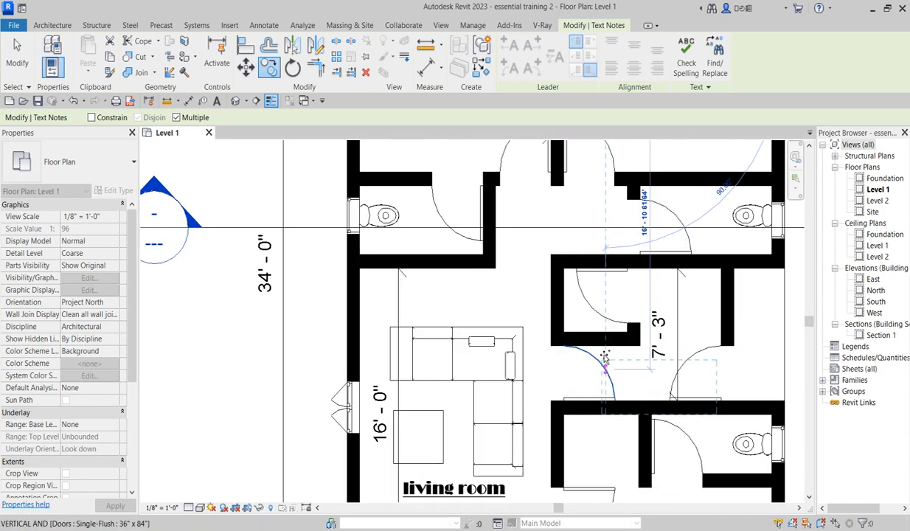
pyautogui.click(602, 359)
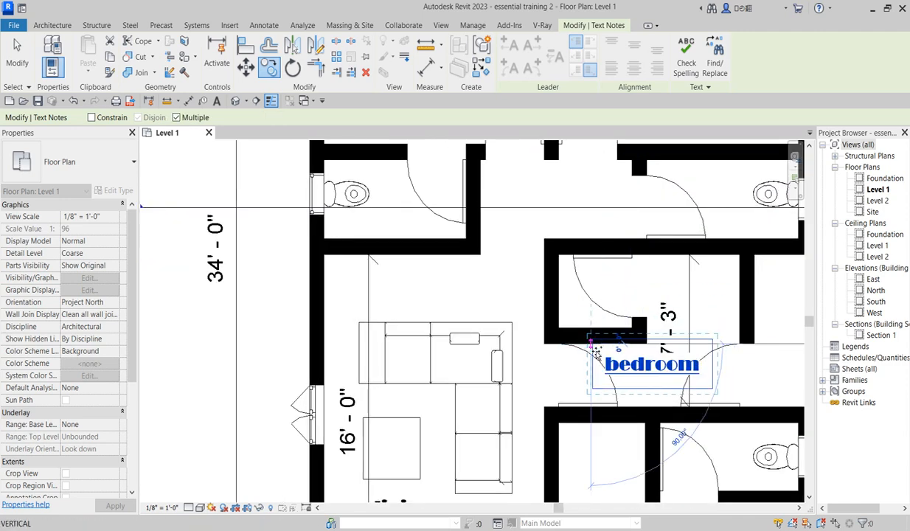
pyautogui.press('Escape')
# Replace the text of the note copied between the two facing doors with "kitchen"
pyautogui.doubleClick(612, 364)
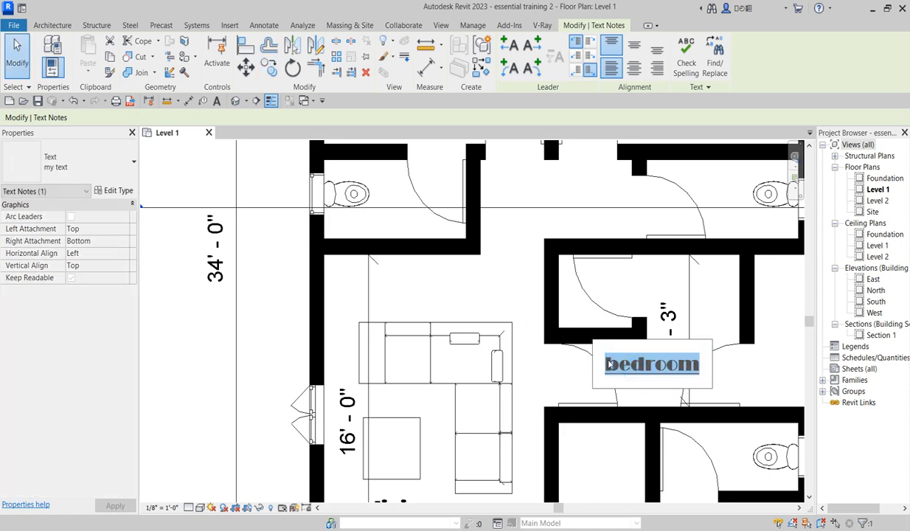
pyautogui.write('ki')
pyautogui.press('BackSpace')
pyautogui.press('BackSpace')
pyautogui.press('BackSpace')
pyautogui.press('BackSpace')
pyautogui.press('Delete')
pyautogui.press('Delete')
pyautogui.press('Delete')
pyautogui.press('Delete')
pyautogui.press('Delete')
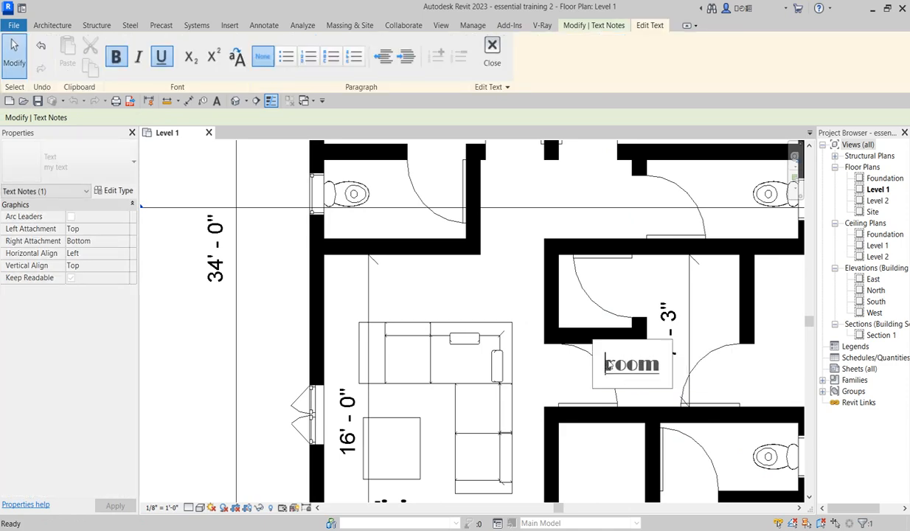
pyautogui.write('kitchen')
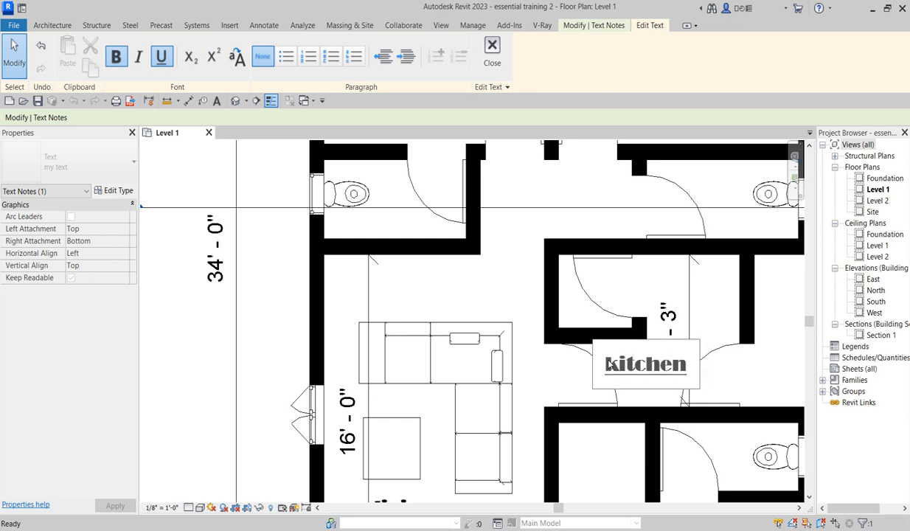
pyautogui.click(469, 282)
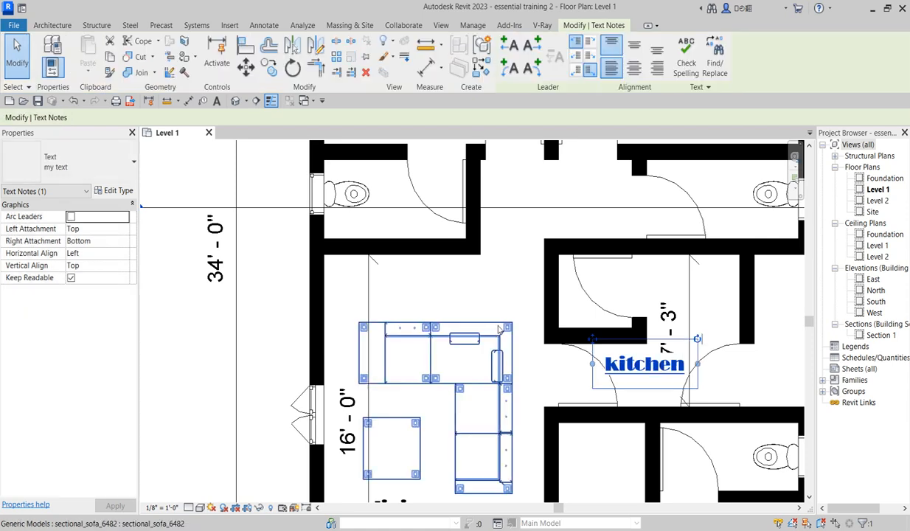
# Duplicate the text type of the "kitchen" note as "my text 2"
pyautogui.scroll(-1, 516, 347)
pyautogui.scroll(3, 527, 361)
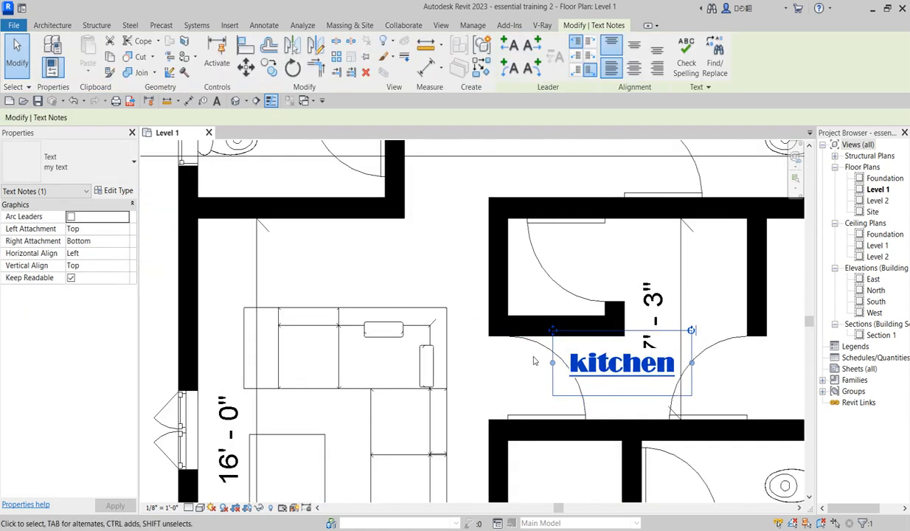
pyautogui.scroll(-1, 527, 362)
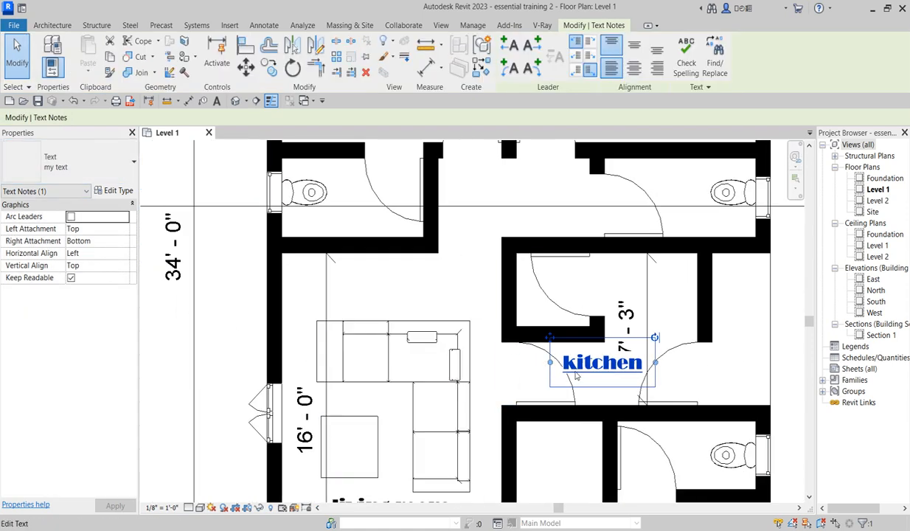
pyautogui.click(113, 192)
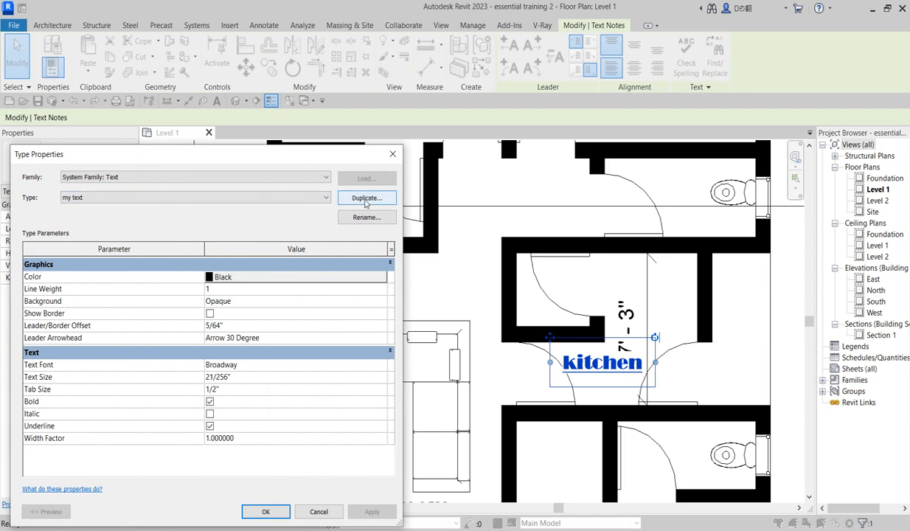
pyautogui.click(365, 200)
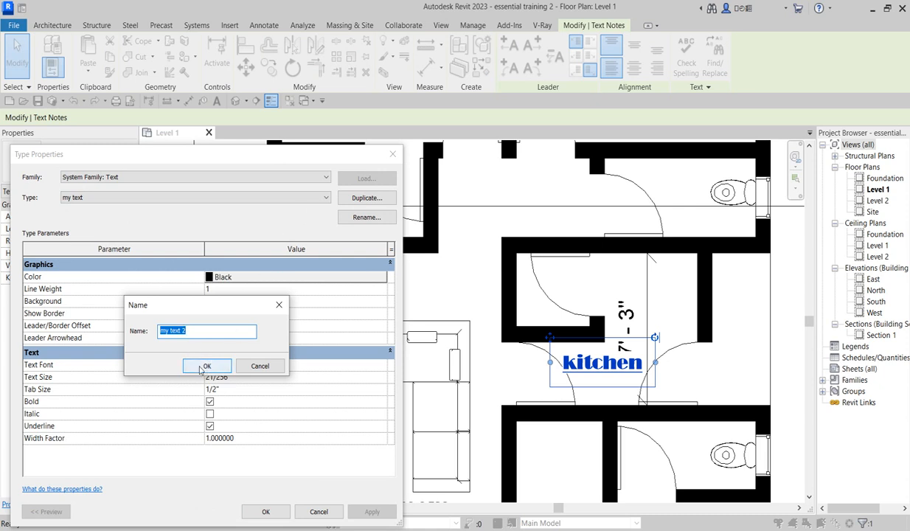
pyautogui.click(209, 367)
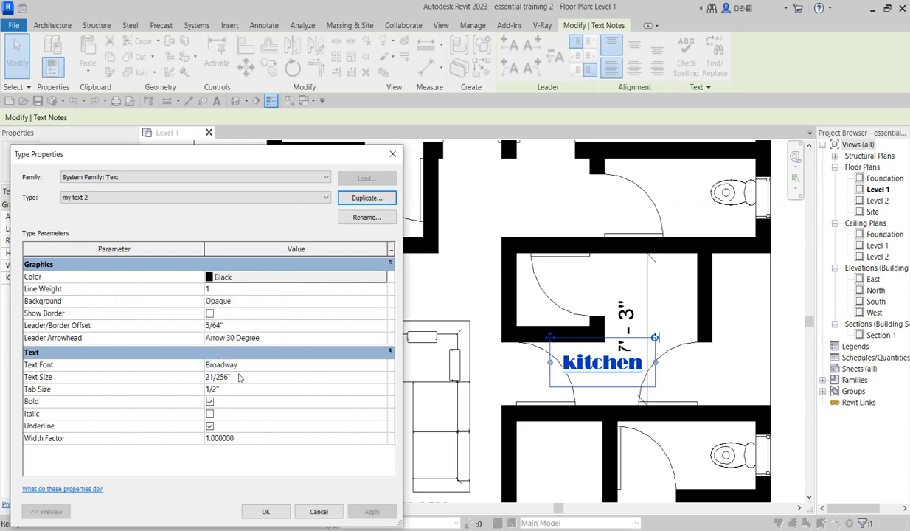
# Set the text size of the "my text 2" type to 21/286" and apply it
pyautogui.click(373, 364)
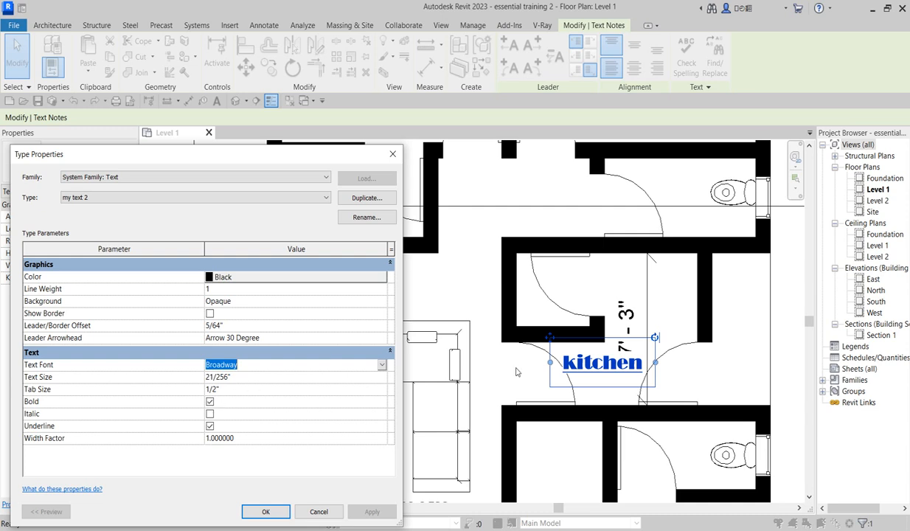
pyautogui.click(222, 377)
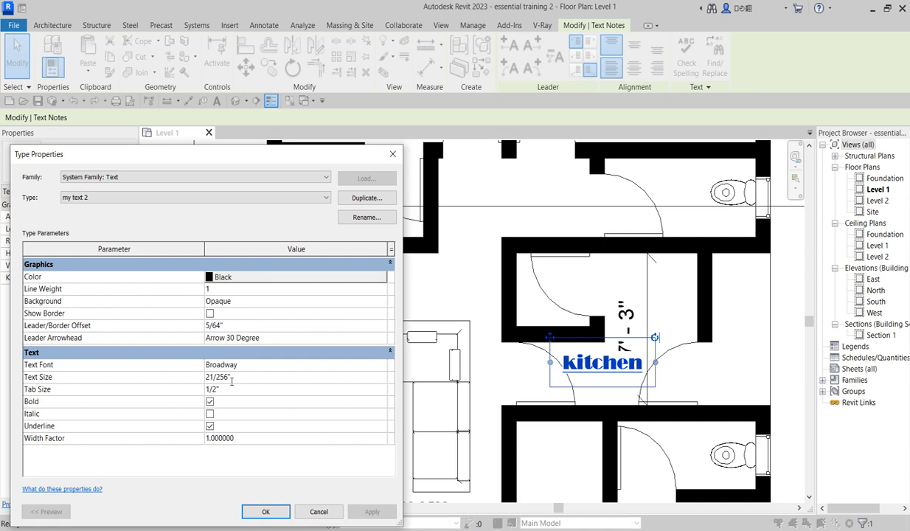
pyautogui.moveTo(231, 377); pyautogui.dragTo(221, 378)
pyautogui.write('8')
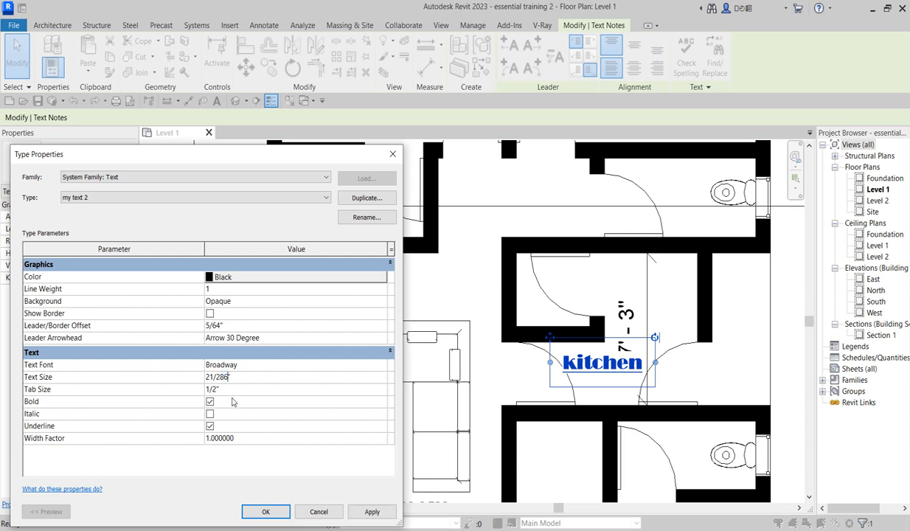
pyautogui.click(372, 510)
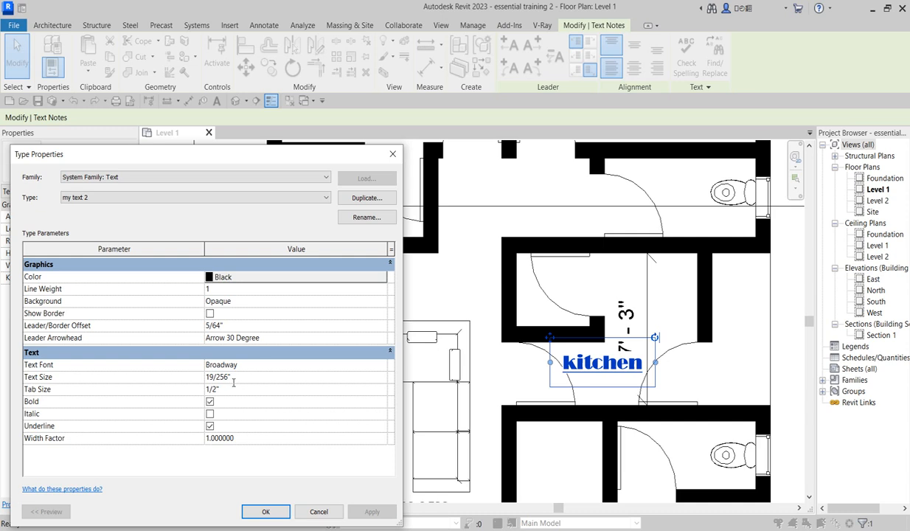
# Set the text size of the "my text 2" type to 1/20" and apply the type changes to the "kitchen" note
pyautogui.moveTo(229, 377); pyautogui.dragTo(207, 376)
pyautogui.press('BackSpace')
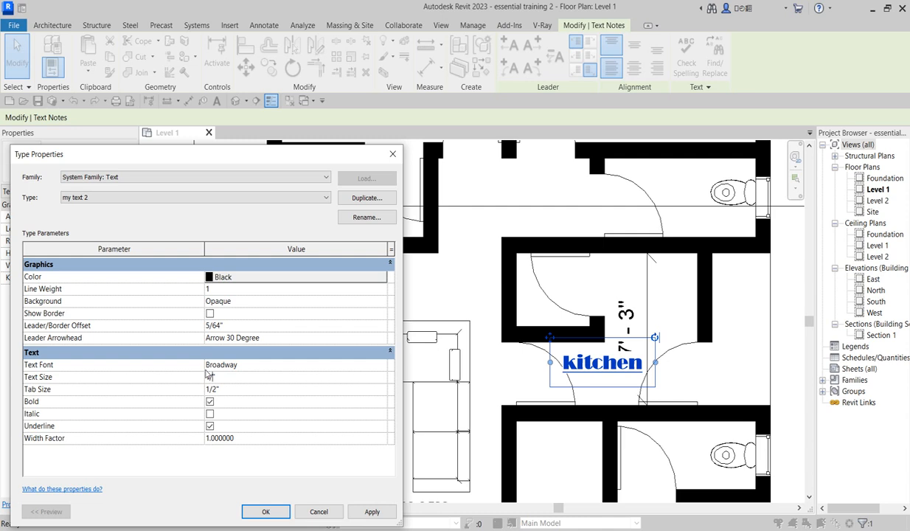
pyautogui.write('1/20"')
pyautogui.click(240, 404)
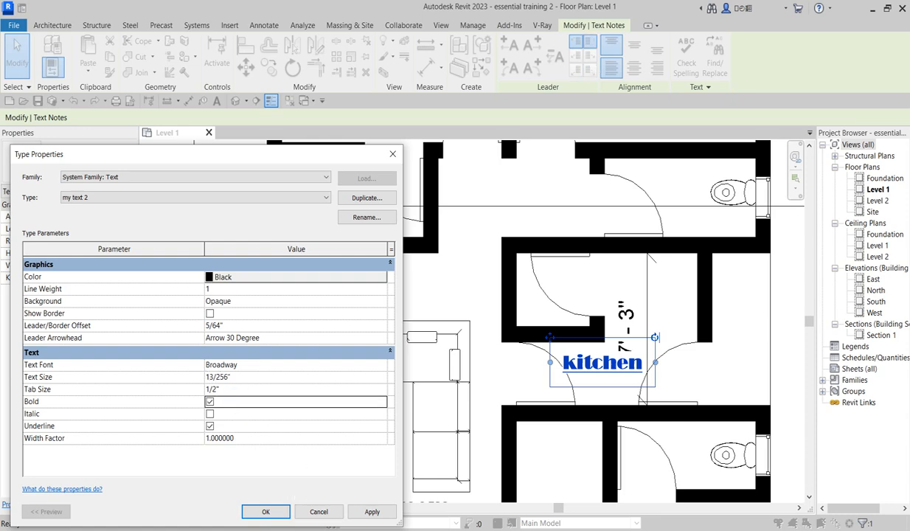
pyautogui.click(369, 512)
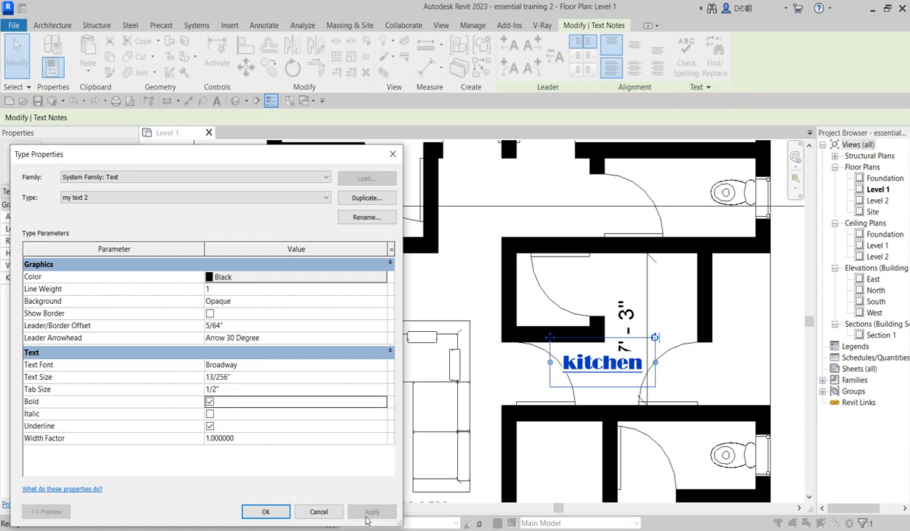
pyautogui.click(270, 511)
# Move the "kitchen" note slightly down and to the right, between the two facing doors and clear of the wall above
pyautogui.scroll(4, 612, 359)
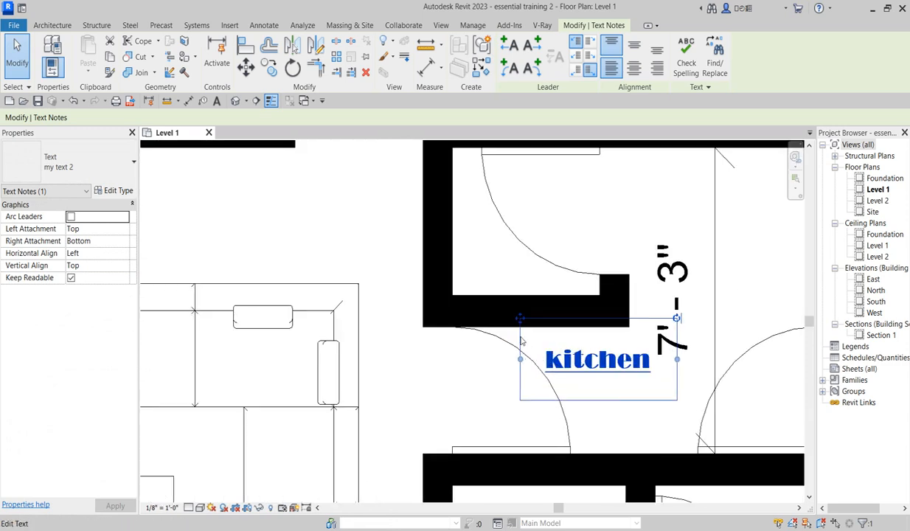
pyautogui.moveTo(513, 317); pyautogui.dragTo(550, 353)
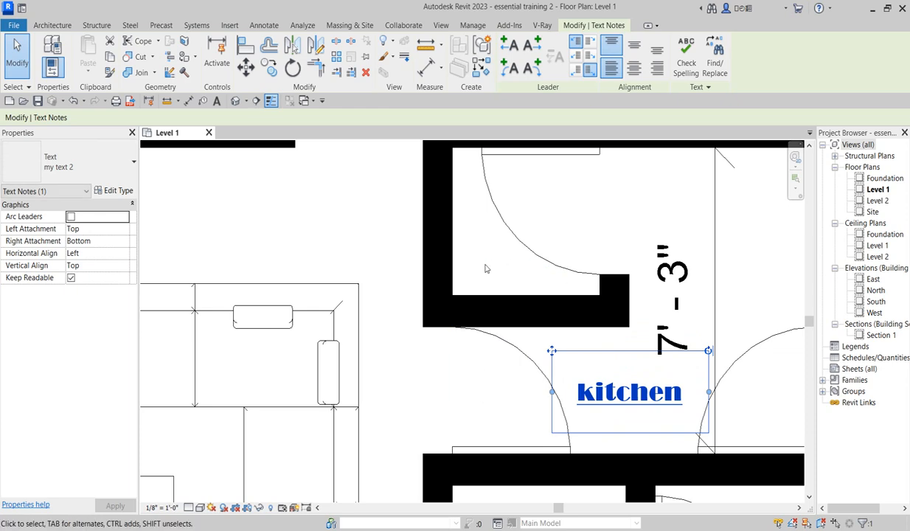
pyautogui.click(398, 223)
# Examine the room labels across the Level 1 plan, comparing the "kitchen" note with the living room and bedroom notes
pyautogui.scroll(-3, 492, 333)
pyautogui.scroll(-2, 493, 333)
pyautogui.click(516, 317)
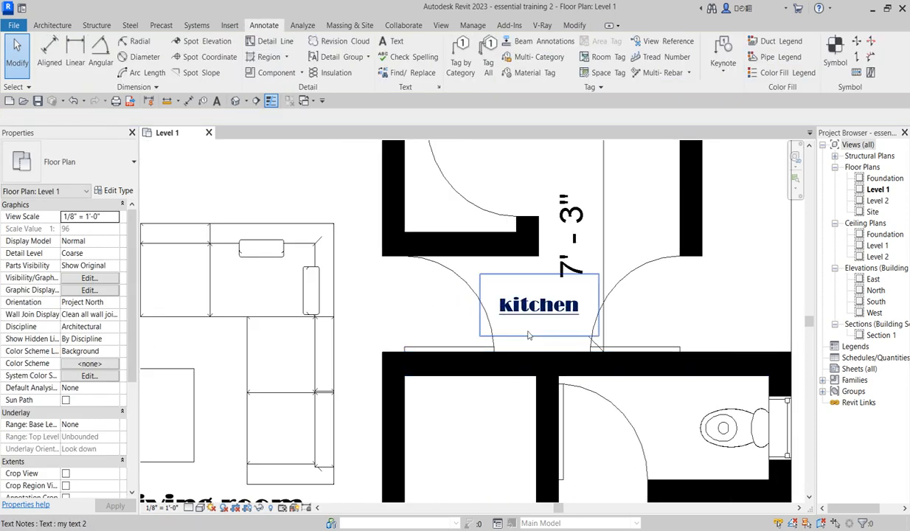
pyautogui.scroll(-1, 516, 324)
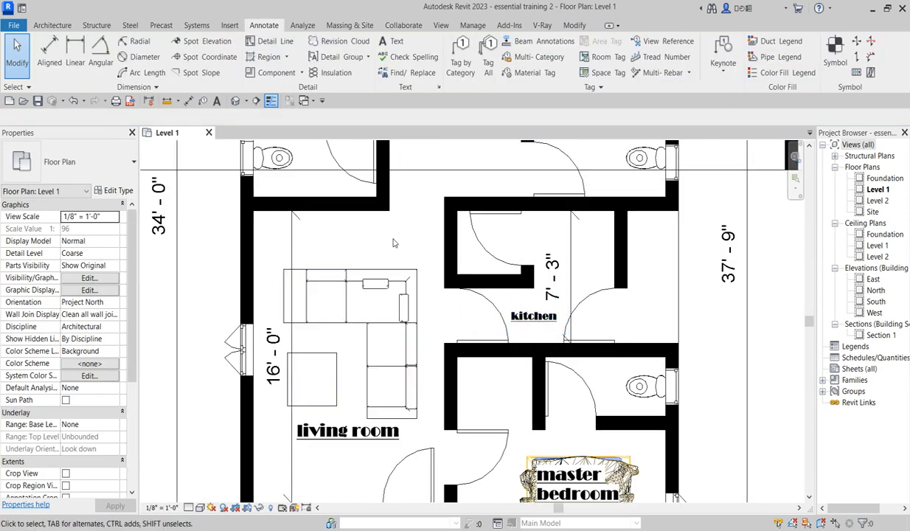
pyautogui.scroll(-4, 393, 242)
pyautogui.scroll(1, 364, 354)
pyautogui.scroll(2, 363, 357)
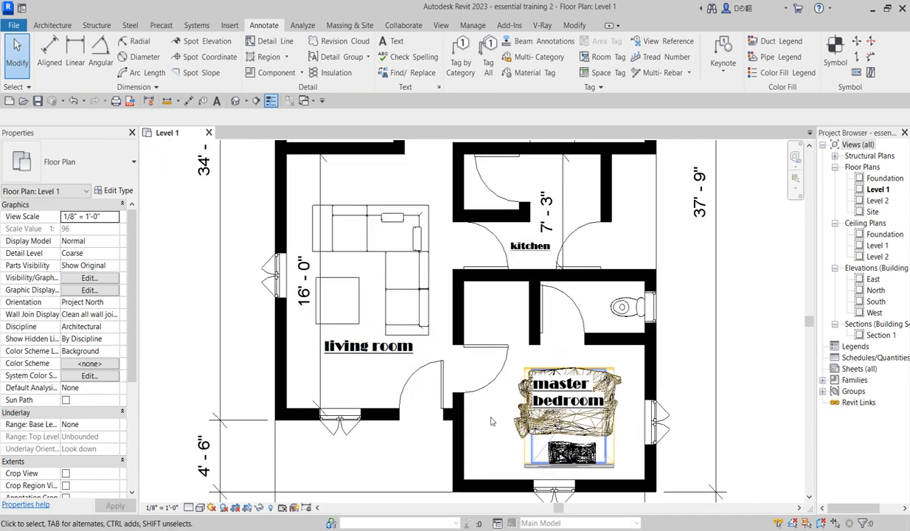
pyautogui.scroll(-1, 542, 418)
pyautogui.scroll(-1, 542, 418)
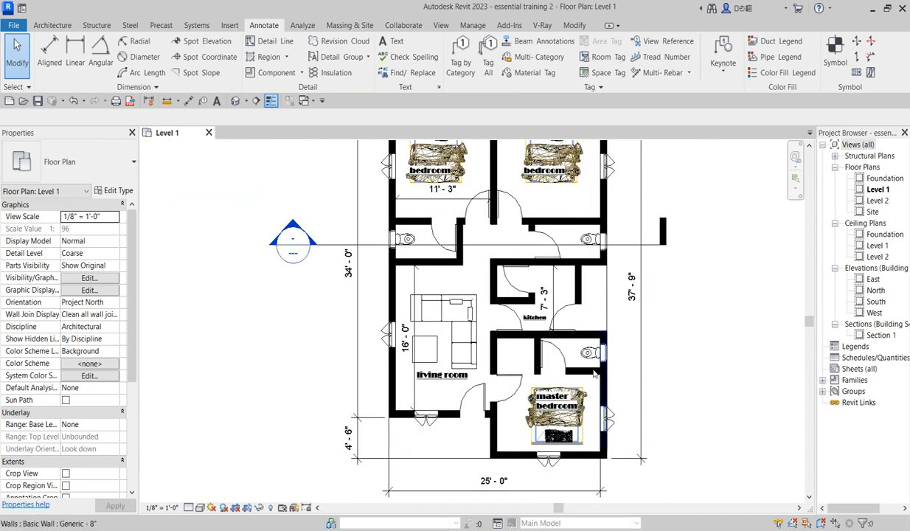
pyautogui.scroll(3, 531, 326)
pyautogui.scroll(2, 531, 326)
pyautogui.scroll(-3, 508, 335)
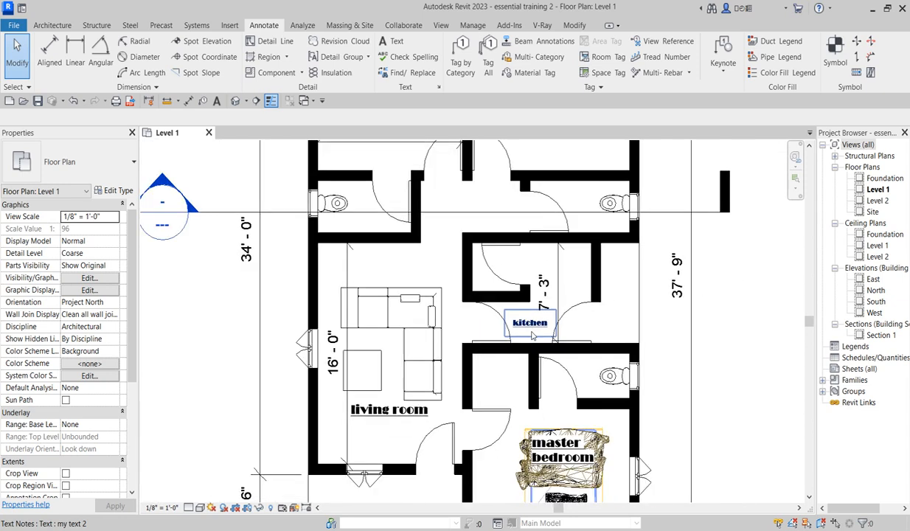
pyautogui.scroll(2, 479, 347)
pyautogui.scroll(-1, 457, 360)
pyautogui.scroll(-1, 458, 359)
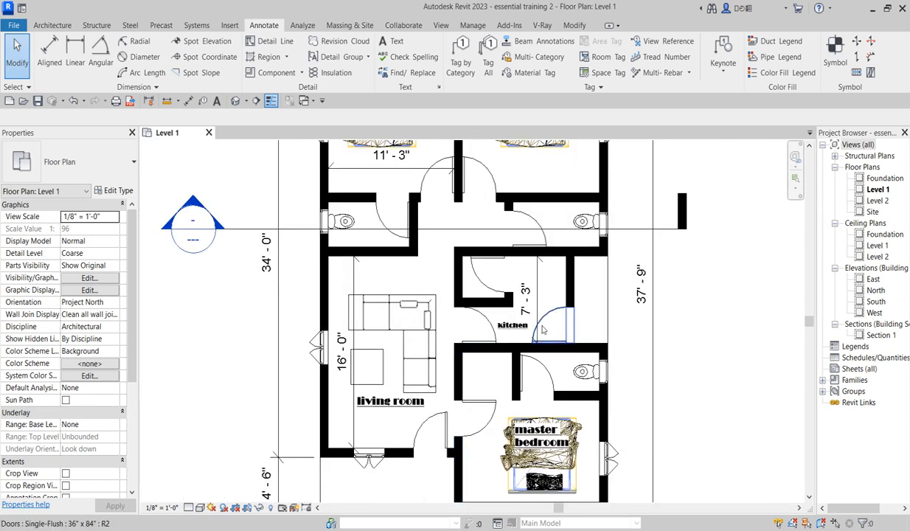
pyautogui.scroll(-2, 382, 462)
pyautogui.scroll(2, 385, 440)
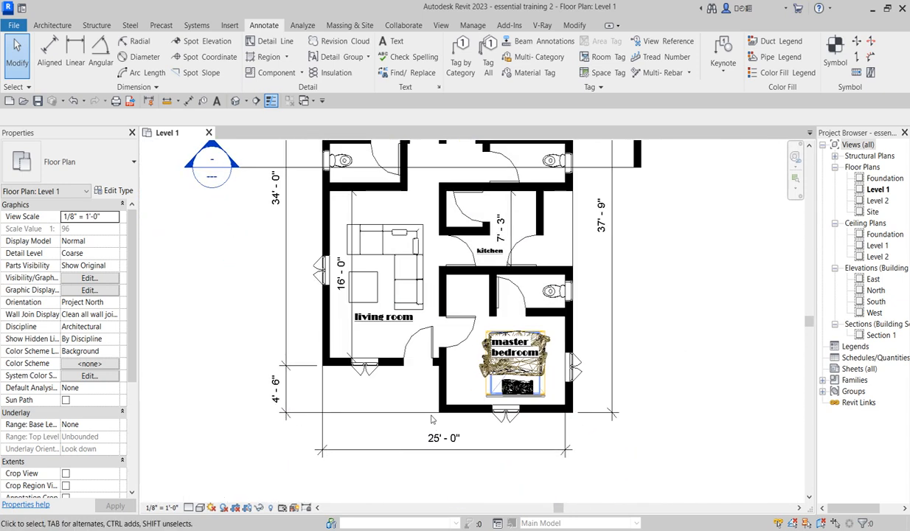
pyautogui.scroll(1, 426, 427)
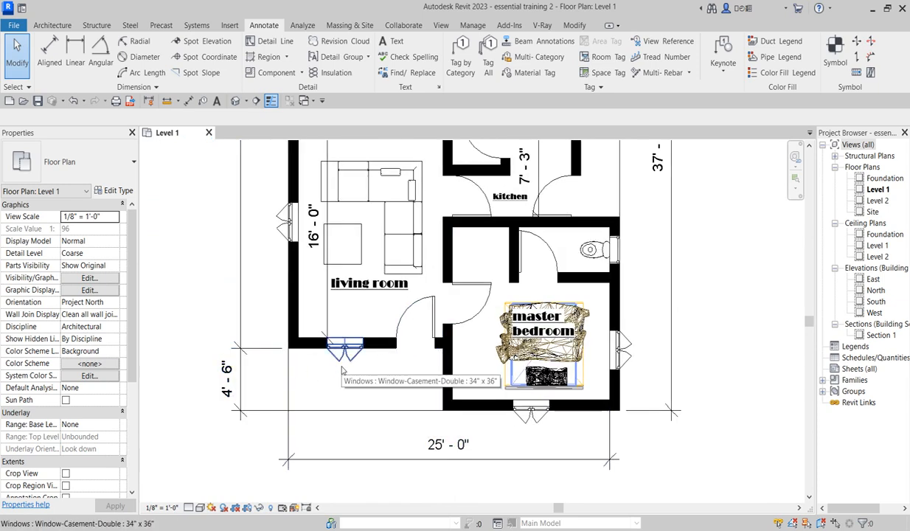
pyautogui.scroll(-2, 374, 383)
pyautogui.scroll(1, 380, 394)
pyautogui.scroll(-2, 472, 339)
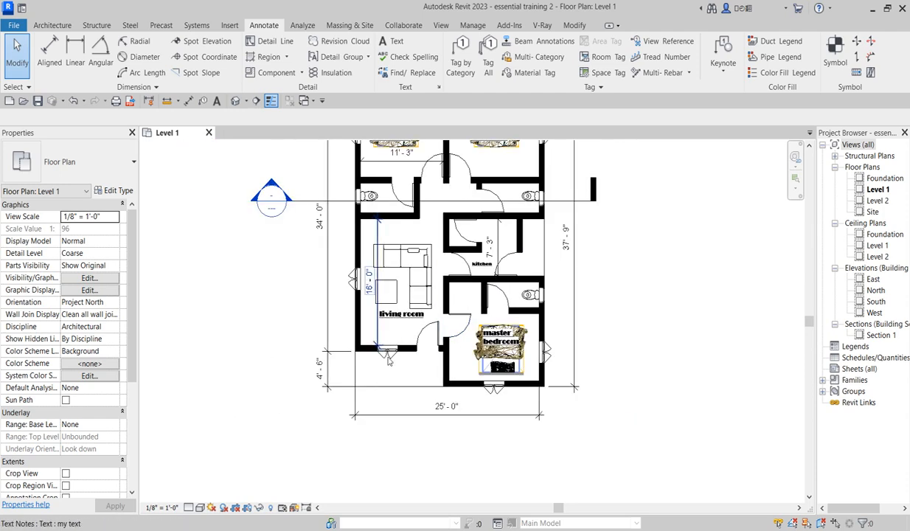
pyautogui.scroll(1, 494, 247)
pyautogui.scroll(-2, 494, 247)
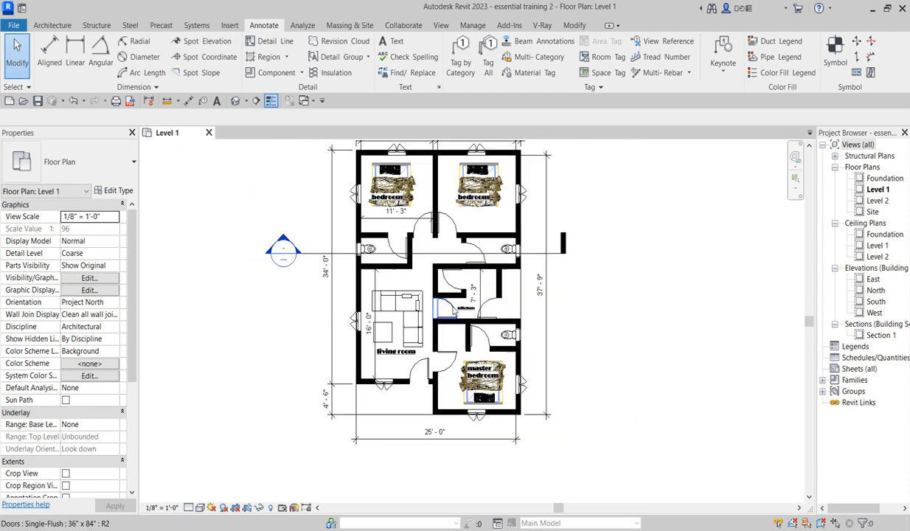
pyautogui.scroll(3, 510, 303)
pyautogui.scroll(-2, 511, 304)
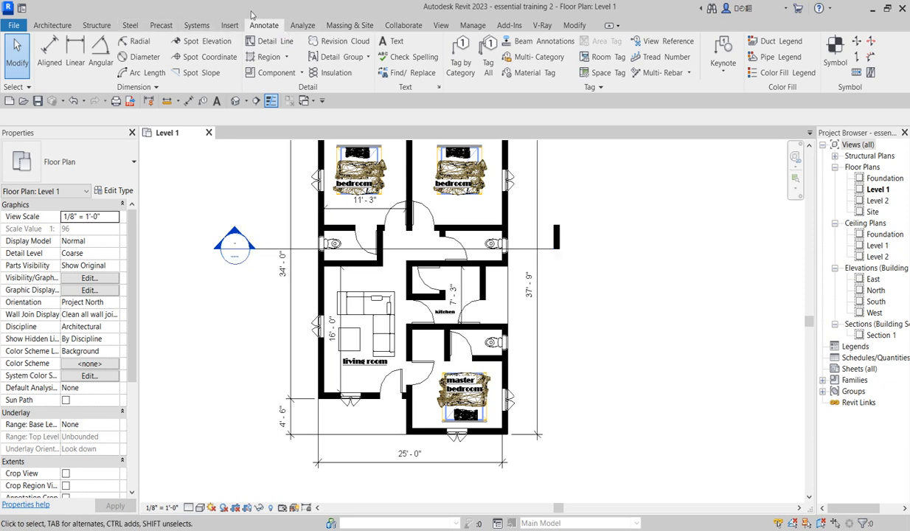
# Start a filled region and sketch a rectangular boundary about 3'-0" by 7'-3" over the open space east of the kitchen
pyautogui.click(286, 56)
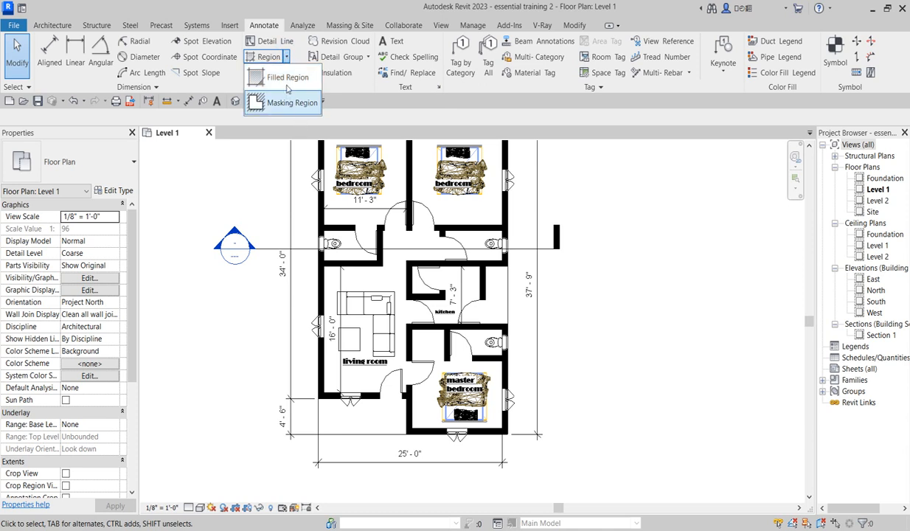
pyautogui.click(273, 77)
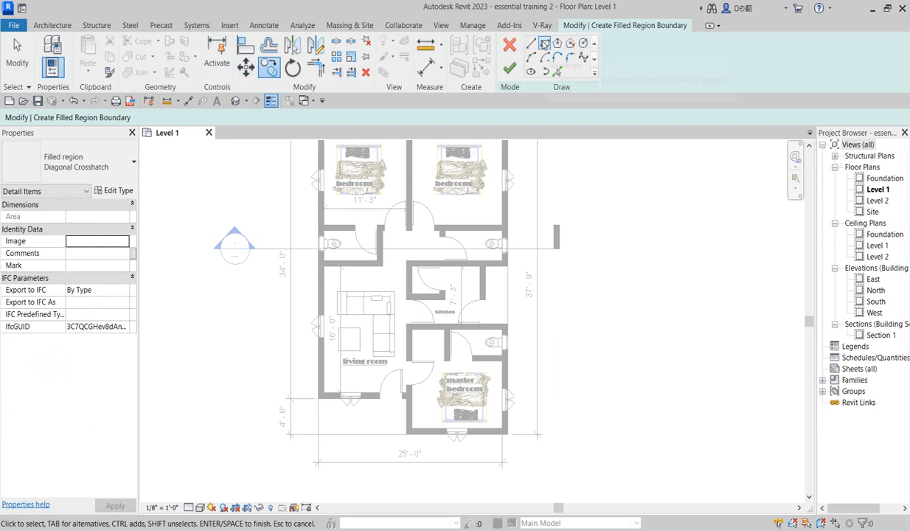
pyautogui.click(543, 44)
pyautogui.scroll(3, 479, 262)
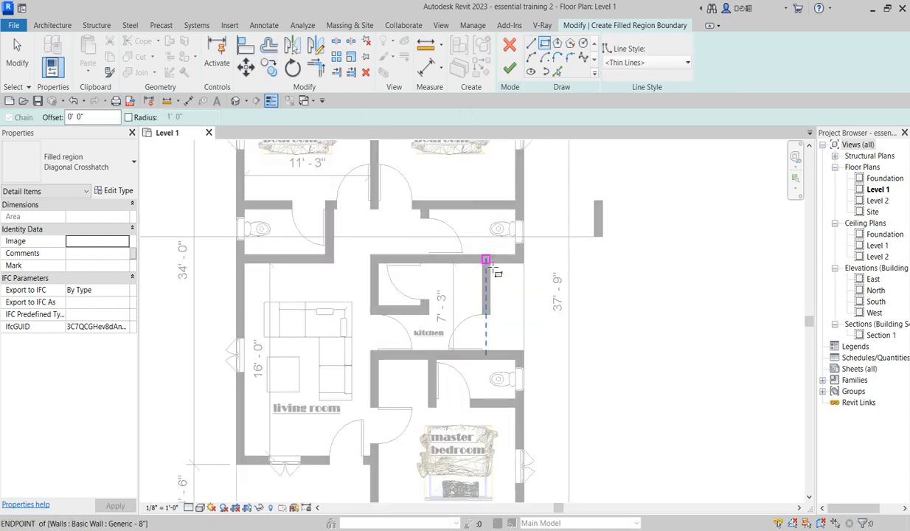
pyautogui.click(491, 262)
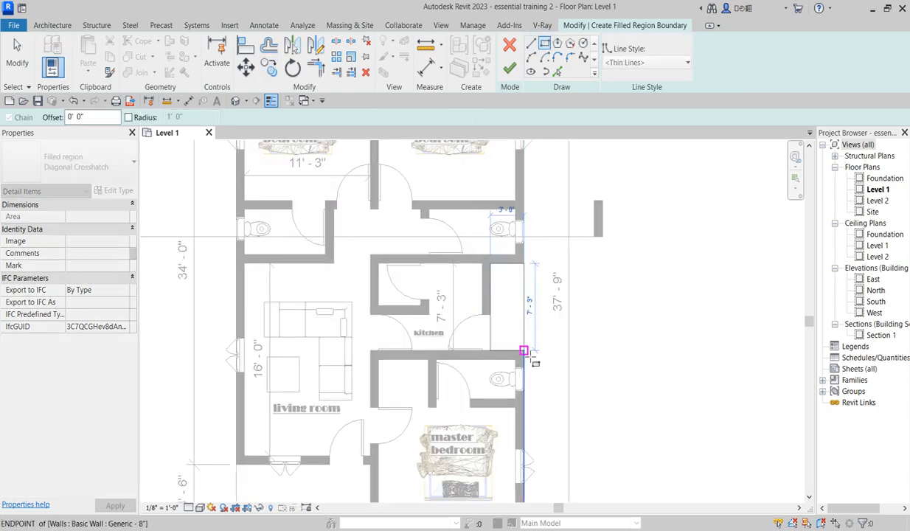
pyautogui.click(523, 351)
# Sketch a second rectangular boundary from the master bedroom's outer southwest corner to the living room's outer southwest corner
pyautogui.scroll(-3, 328, 450)
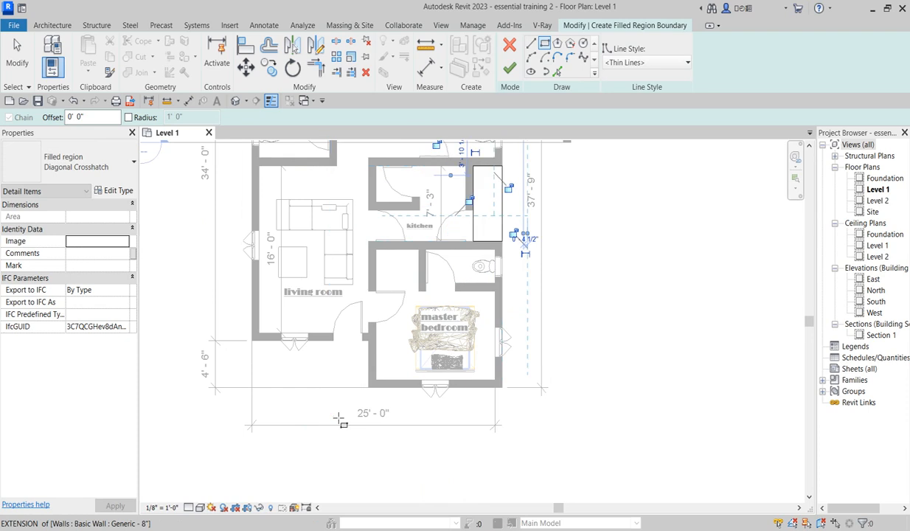
pyautogui.scroll(1, 339, 419)
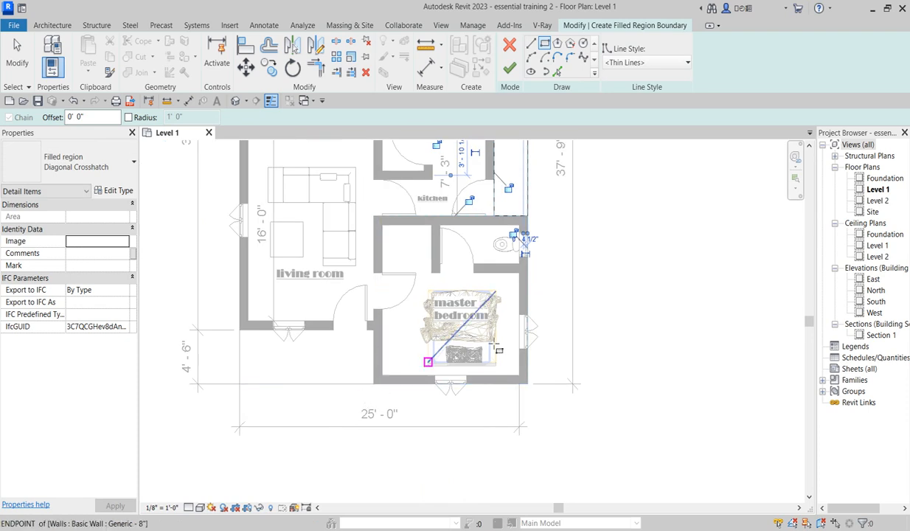
pyautogui.click(374, 383)
pyautogui.click(875, 514)
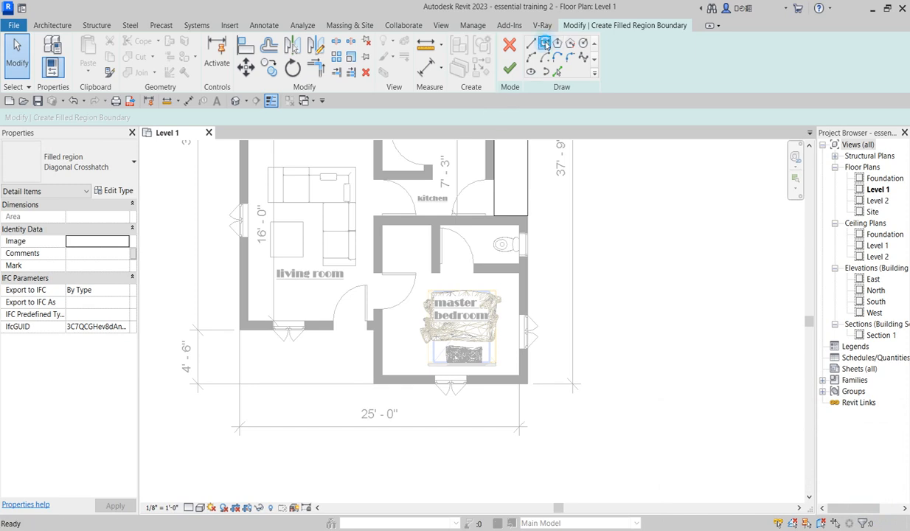
pyautogui.click(544, 44)
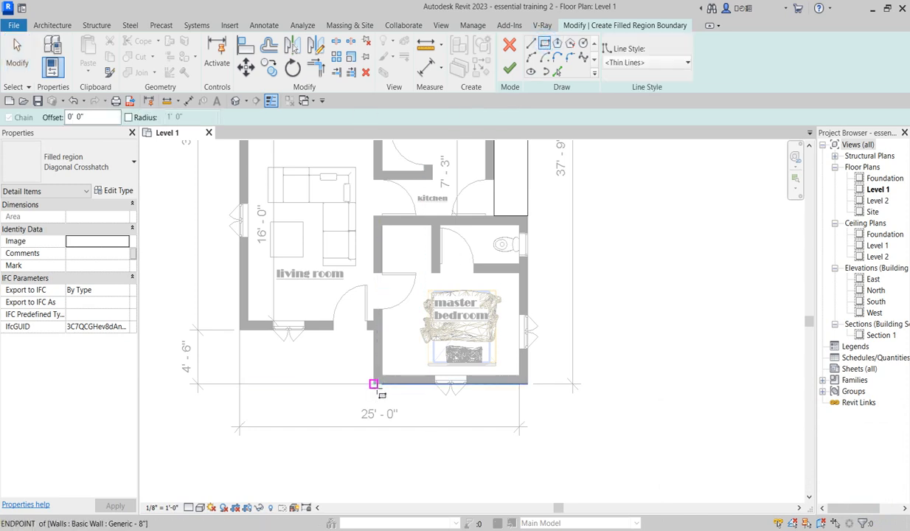
pyautogui.click(373, 384)
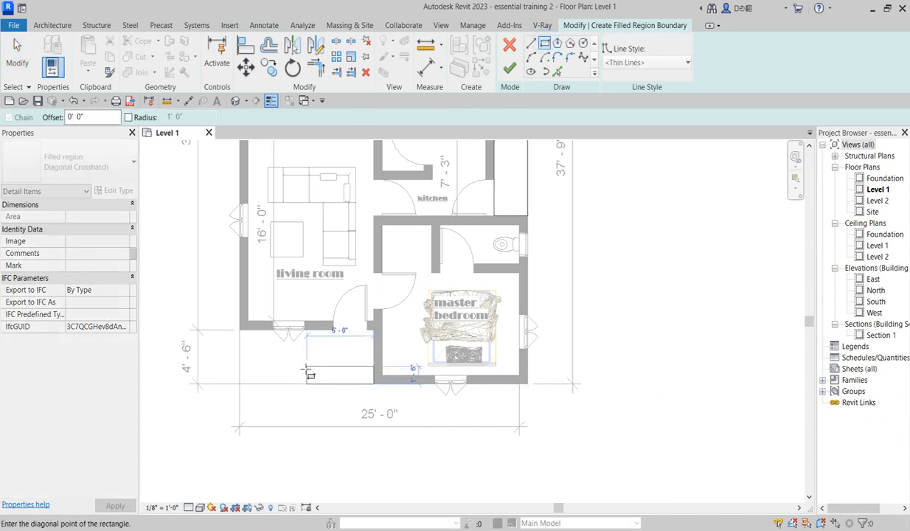
pyautogui.click(240, 329)
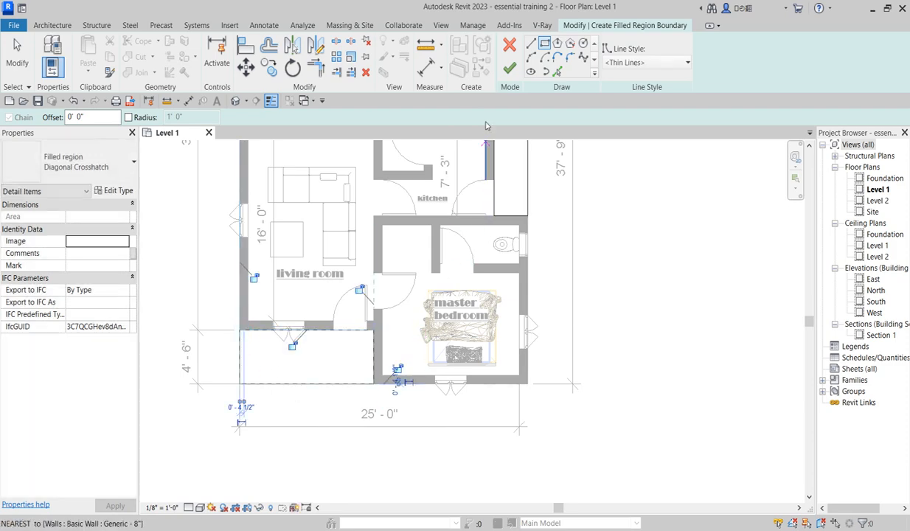
# Finish the filled region sketch and set the region type's foreground fill pattern to Crosshatch-small
pyautogui.click(508, 69)
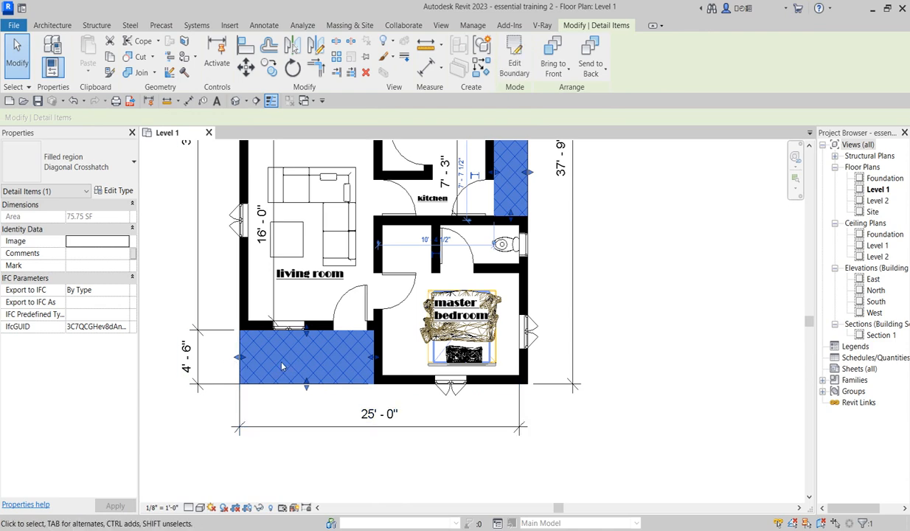
pyautogui.scroll(2, 275, 366)
pyautogui.click(117, 191)
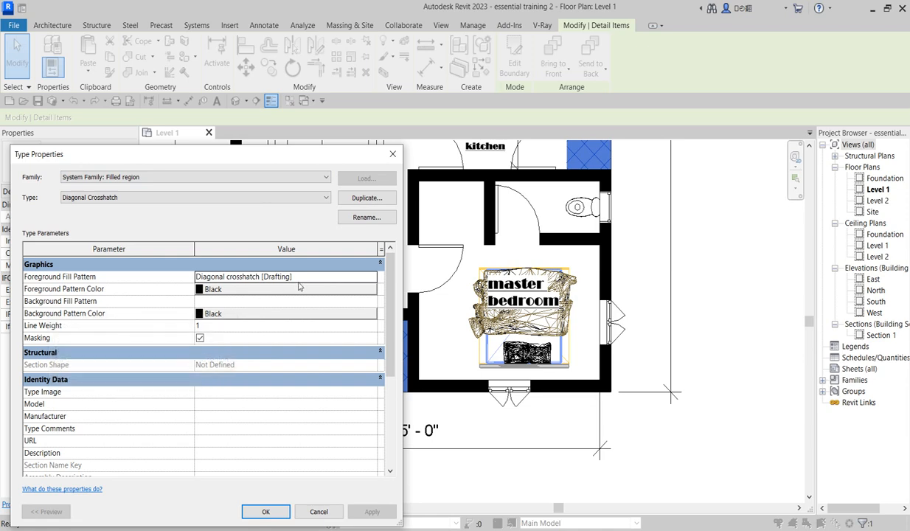
pyautogui.click(372, 278)
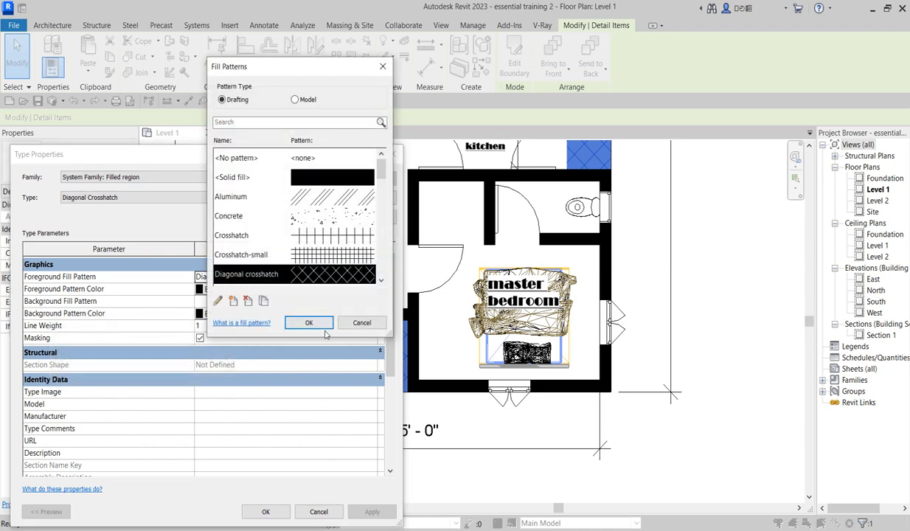
pyautogui.click(343, 254)
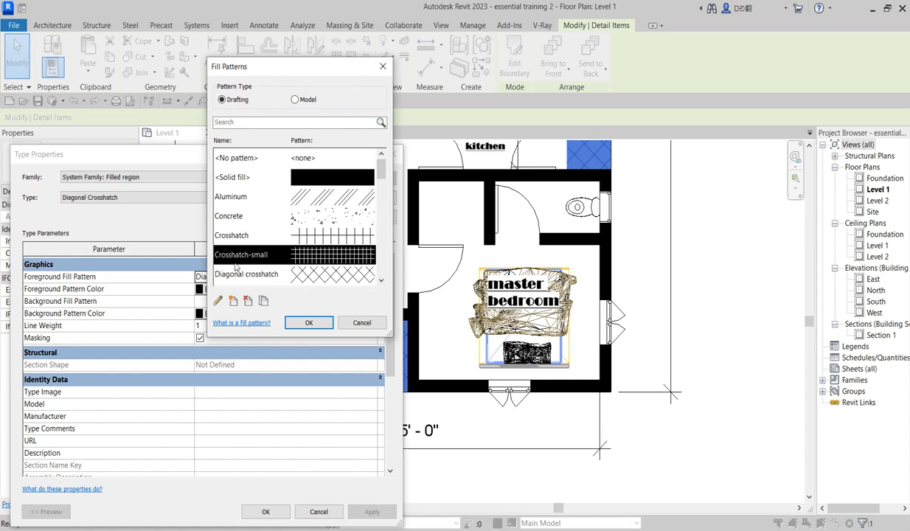
pyautogui.click(219, 303)
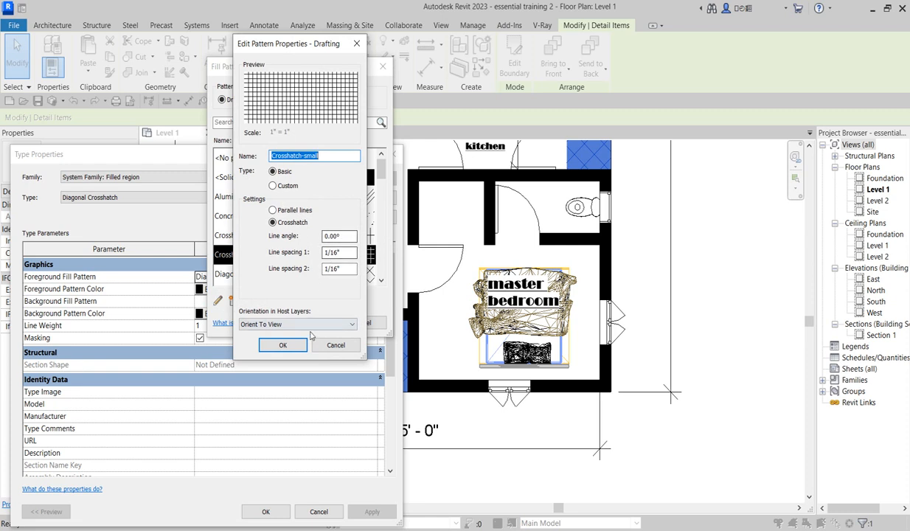
pyautogui.click(291, 344)
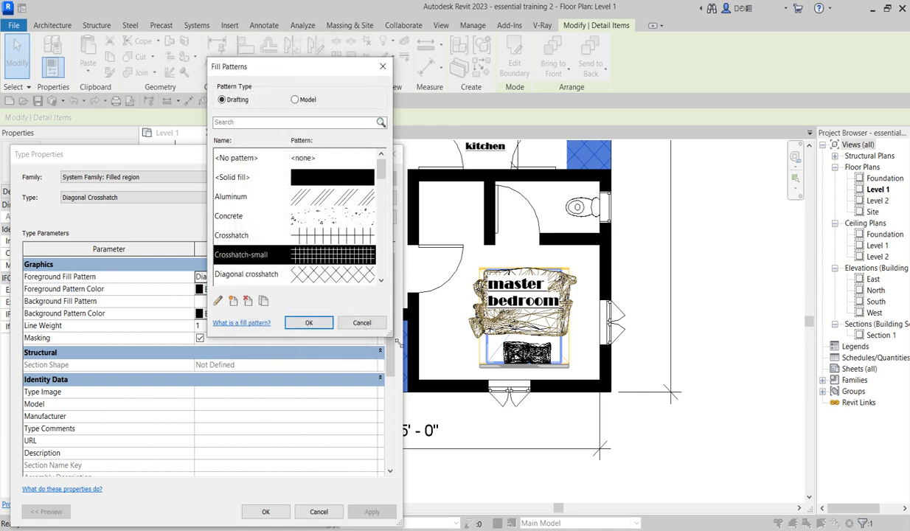
pyautogui.click(310, 324)
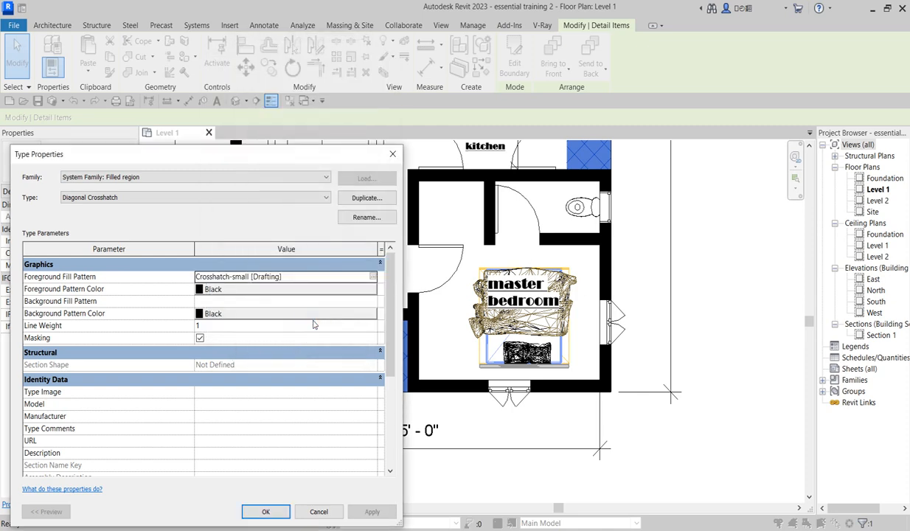
pyautogui.click(265, 512)
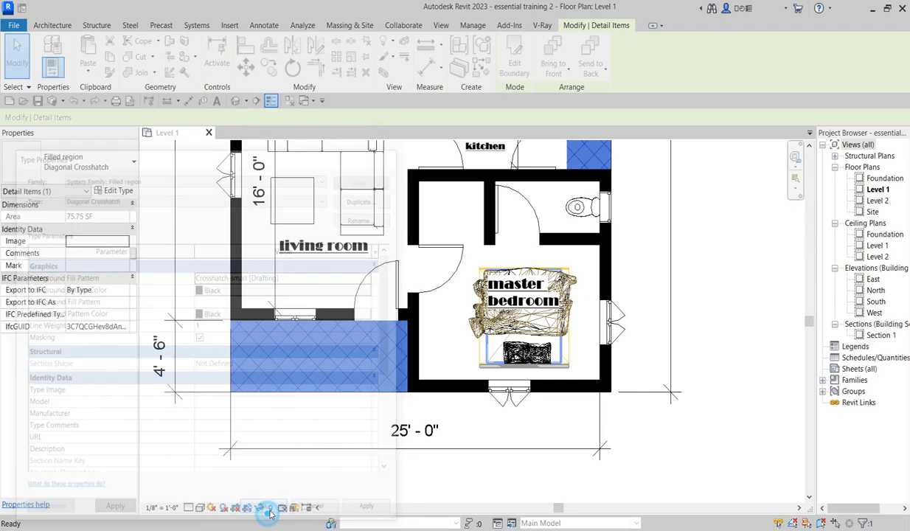
pyautogui.click(332, 419)
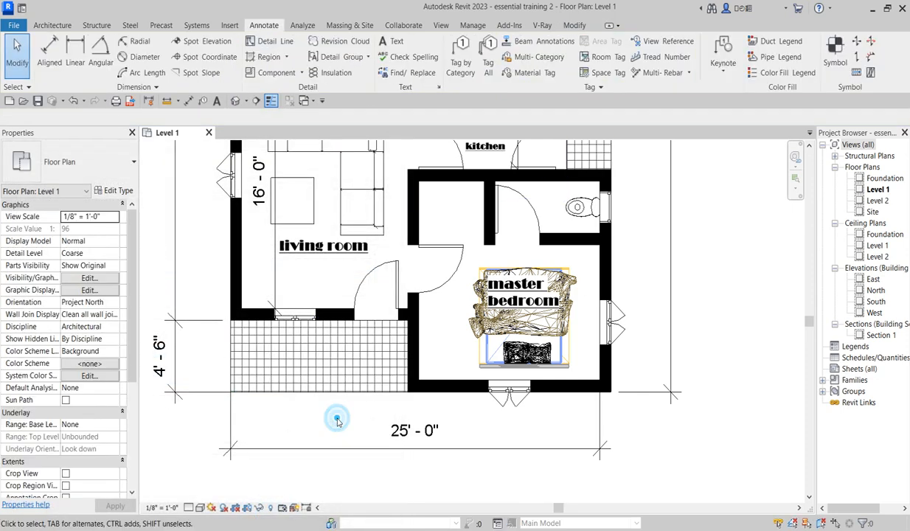
# Change the filled region type's foreground pattern color to green, RGB 064-164-043, and inspect the hatch outside the living room
pyautogui.click(375, 317)
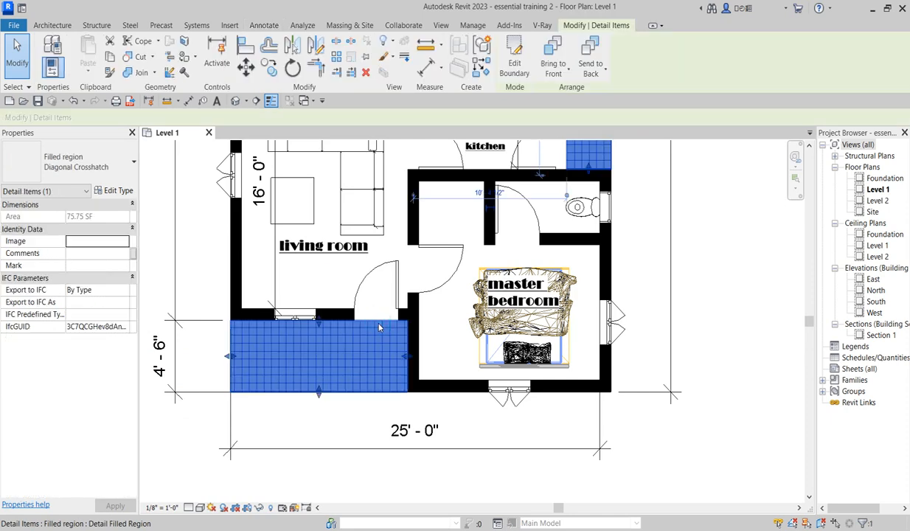
pyautogui.click(118, 191)
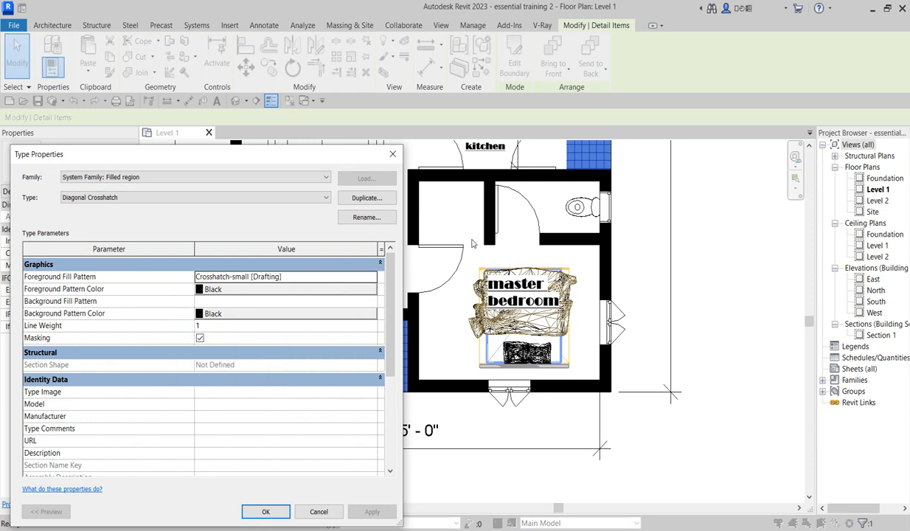
pyautogui.click(198, 290)
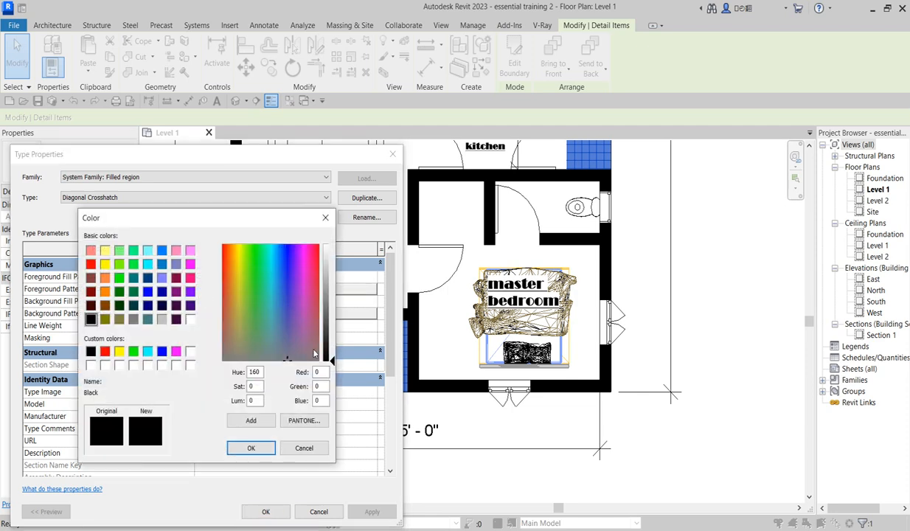
pyautogui.click(226, 275)
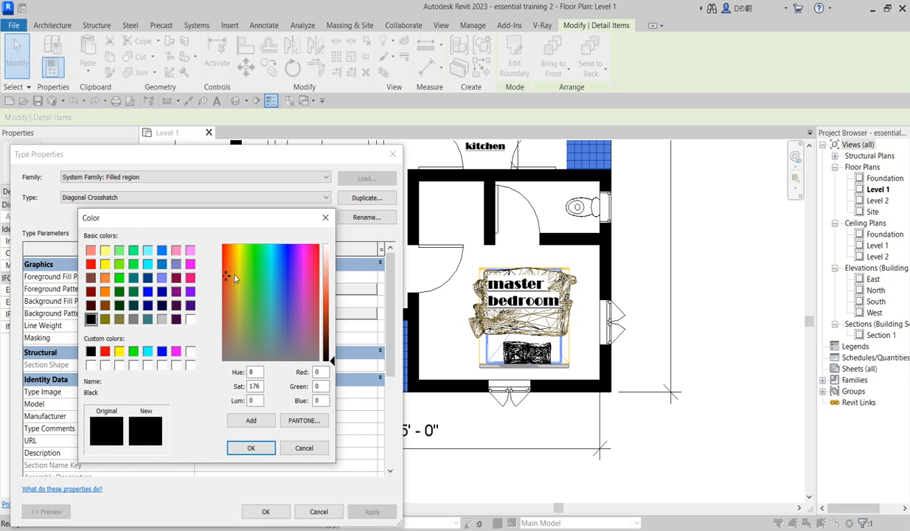
pyautogui.click(247, 293)
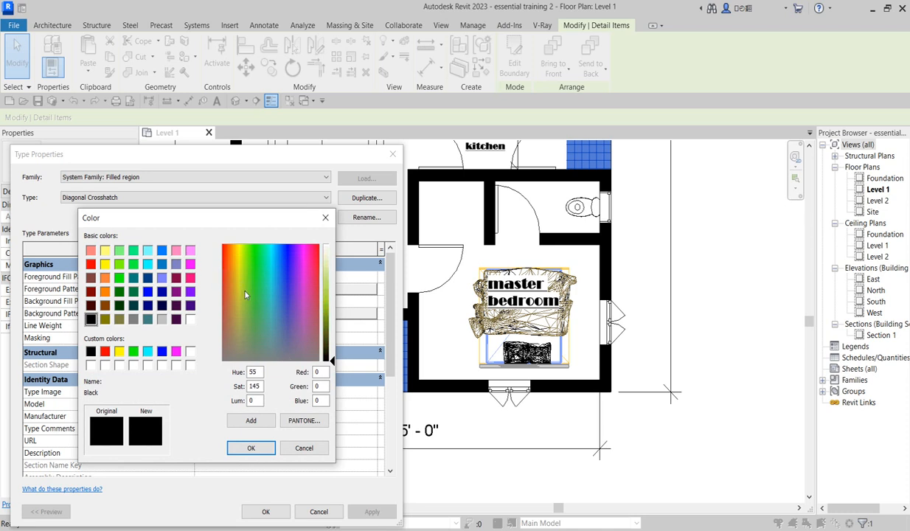
pyautogui.click(328, 317)
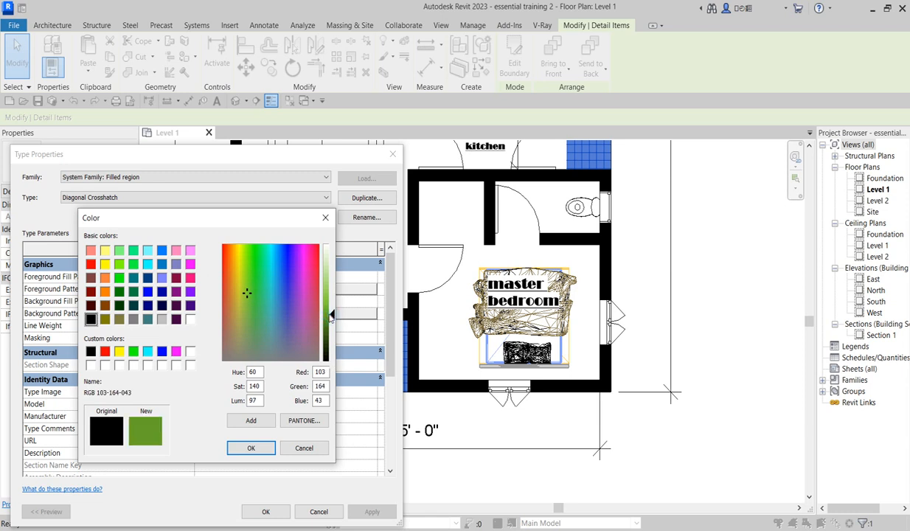
pyautogui.click(254, 302)
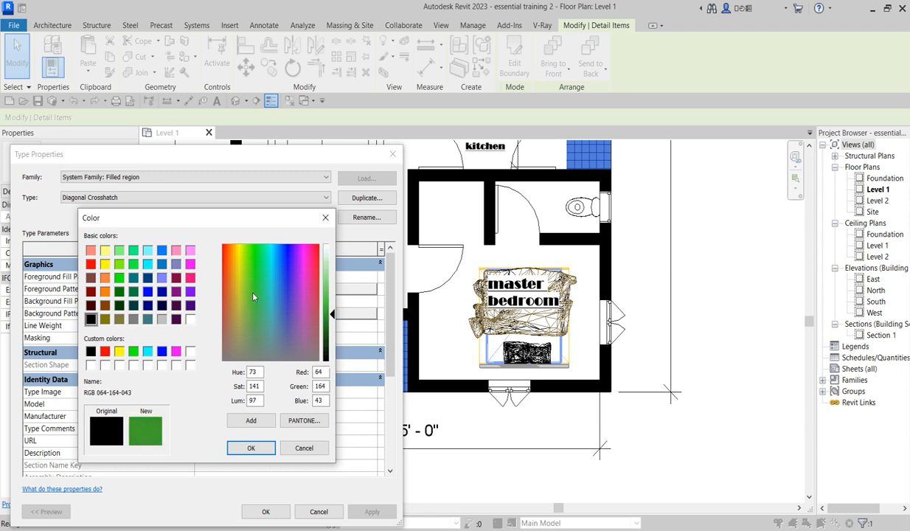
pyautogui.click(251, 448)
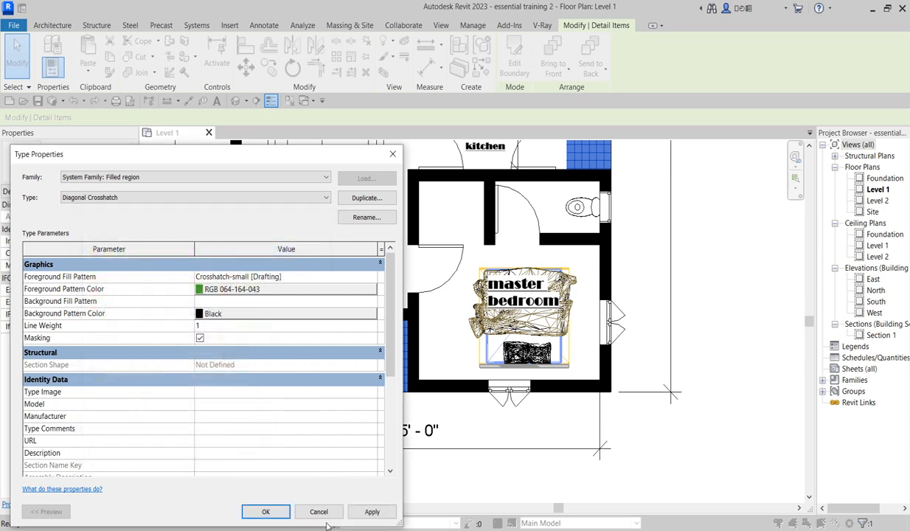
pyautogui.click(363, 511)
pyautogui.click(266, 512)
pyautogui.click(372, 335)
pyautogui.scroll(3, 373, 335)
pyautogui.scroll(4, 373, 335)
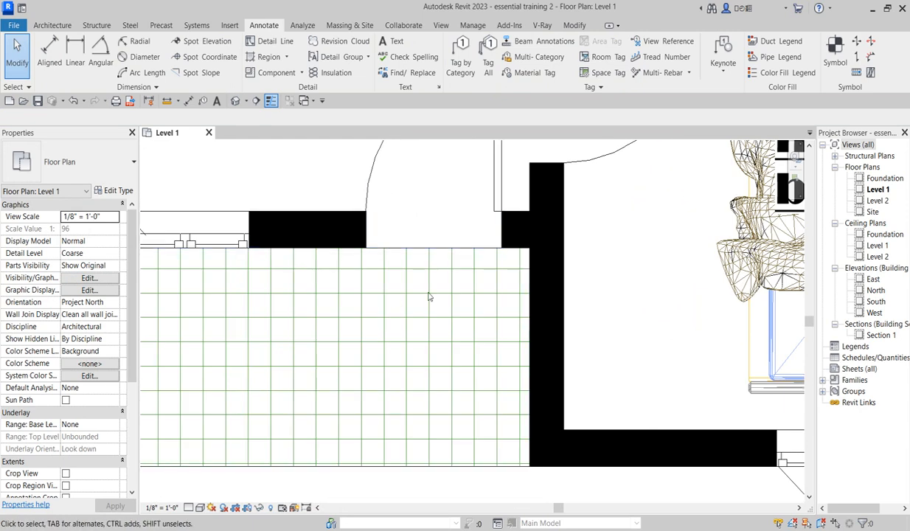
pyautogui.scroll(-2, 429, 296)
pyautogui.scroll(-2, 303, 381)
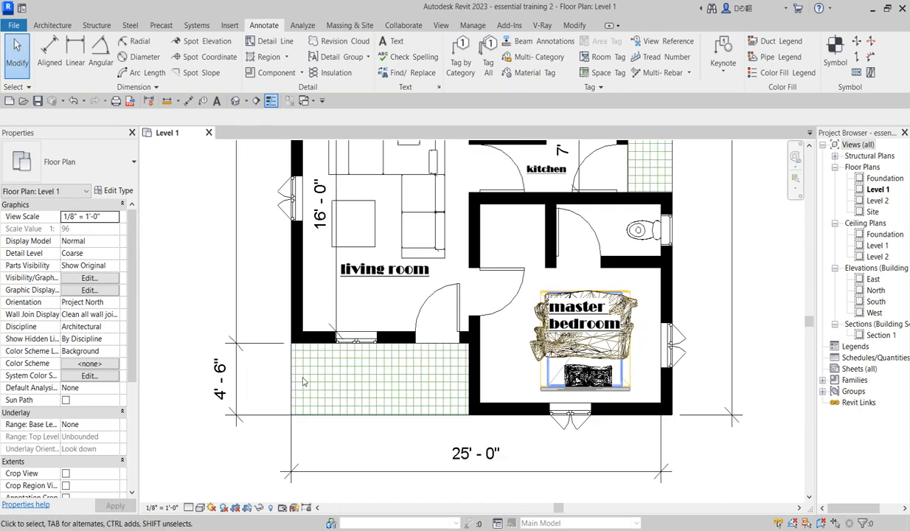
# Override the filled region's graphics by element in this view, turning on halftone and setting surface transparency to 50
pyautogui.doubleClick(291, 410)
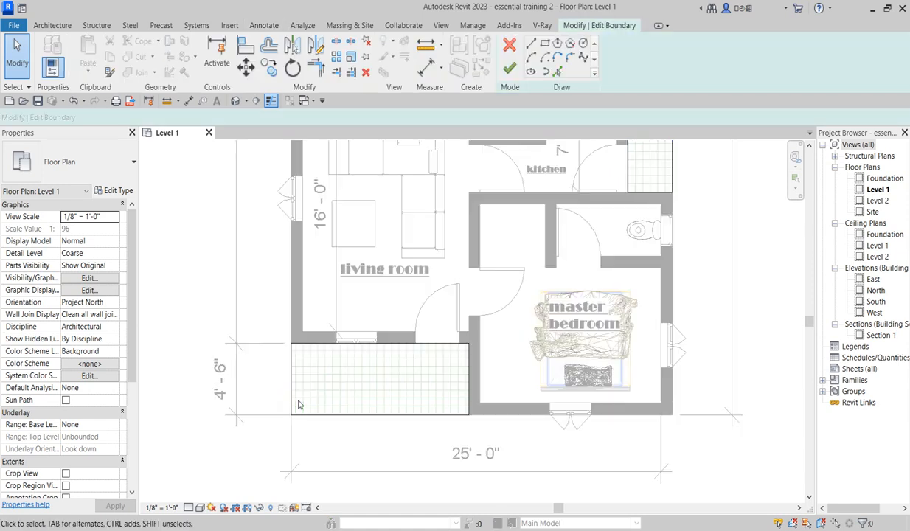
pyautogui.click(509, 68)
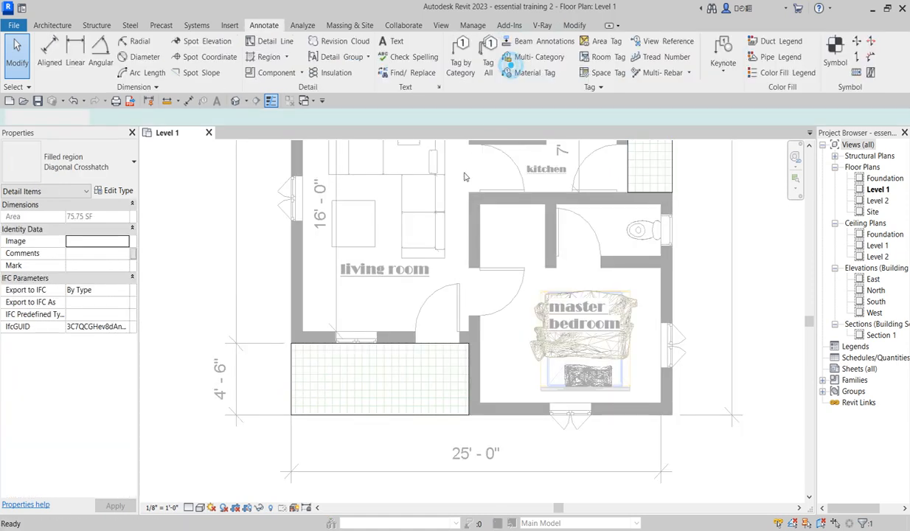
pyautogui.rightClick(654, 177)
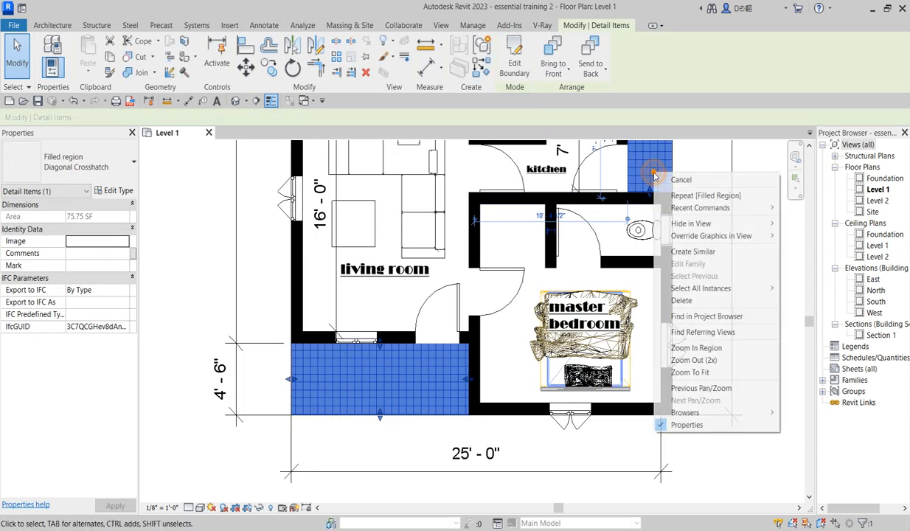
pyautogui.moveTo(696, 242)
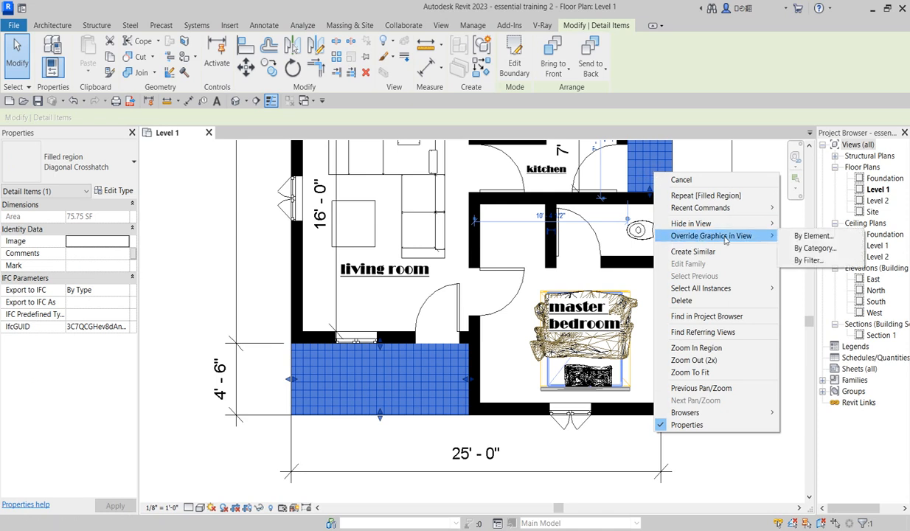
pyautogui.click(814, 236)
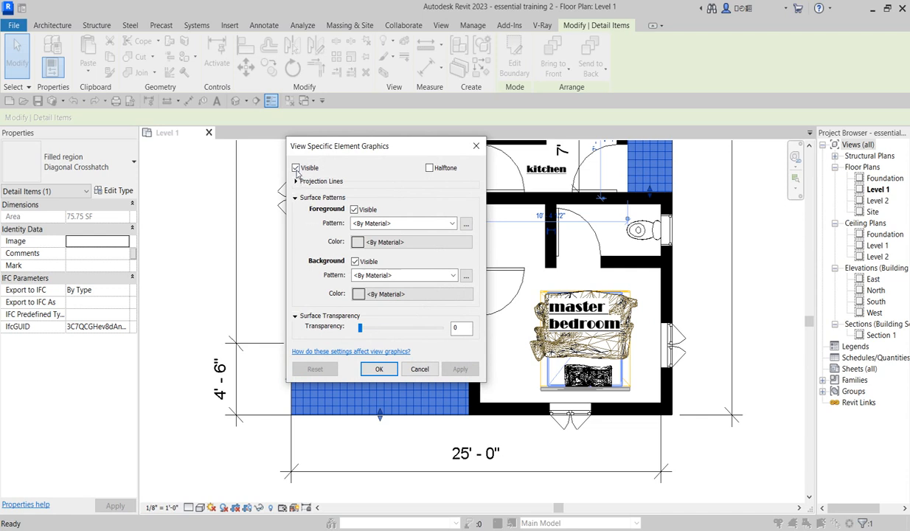
pyautogui.click(429, 168)
pyautogui.click(453, 370)
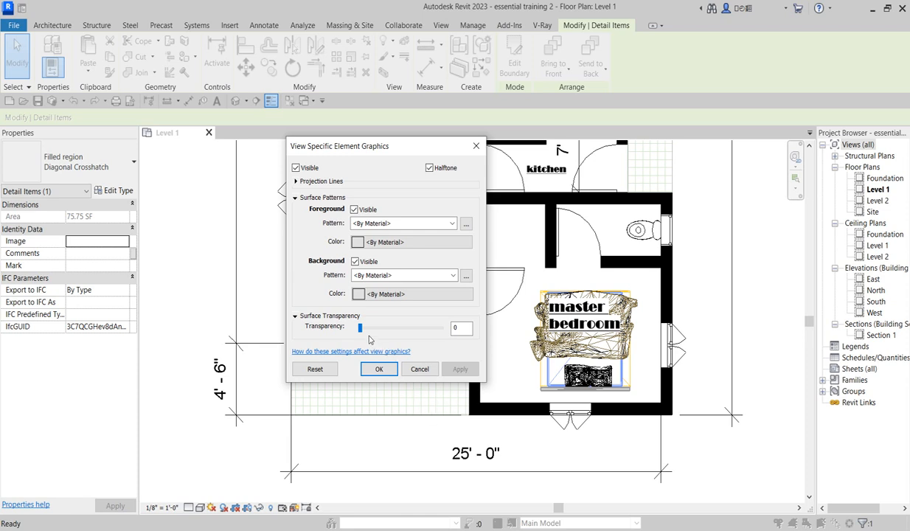
pyautogui.moveTo(360, 327); pyautogui.dragTo(401, 332)
pyautogui.click(460, 369)
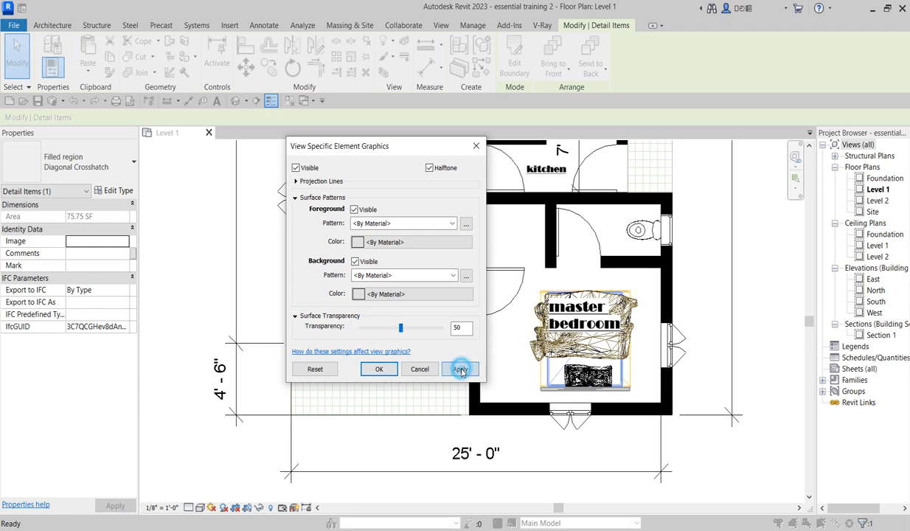
pyautogui.click(379, 369)
# Flip the living room's exterior 36" x 84" door so it swings outward over the filled region
pyautogui.click(433, 293)
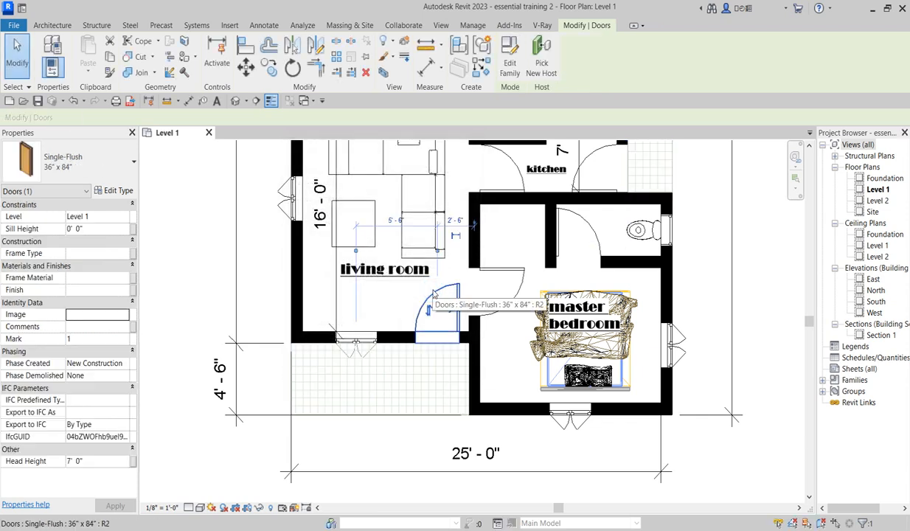
pyautogui.click(428, 310)
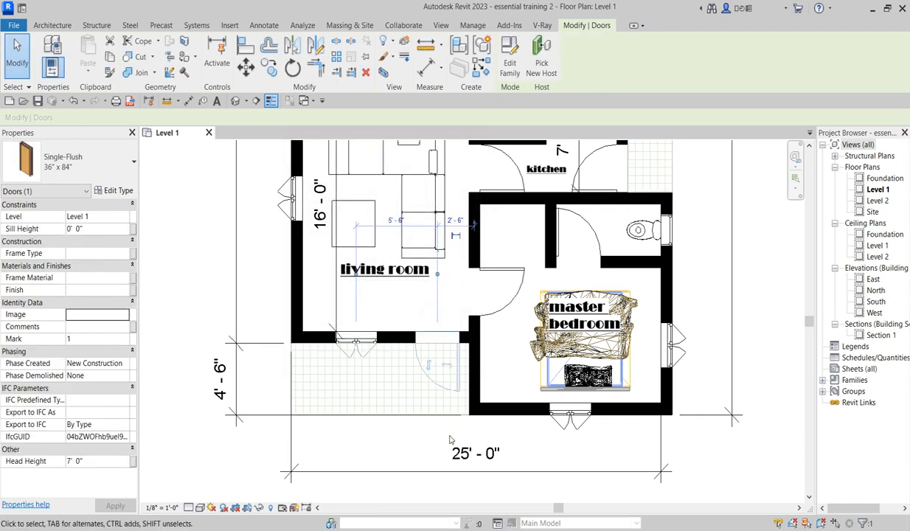
pyautogui.click(417, 422)
pyautogui.scroll(2, 457, 384)
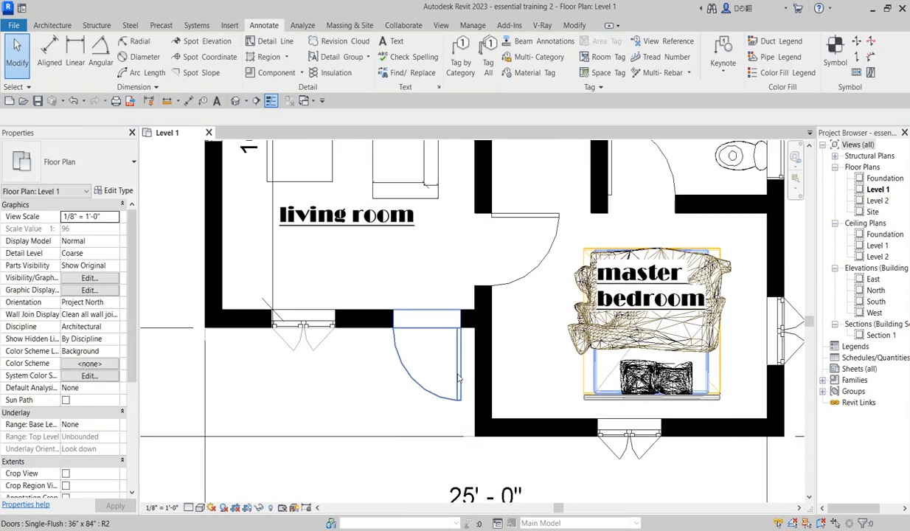
# Set the surface transparency in the filled region's element graphics override to 0 and check the outward-swinging door over it
pyautogui.click(442, 434)
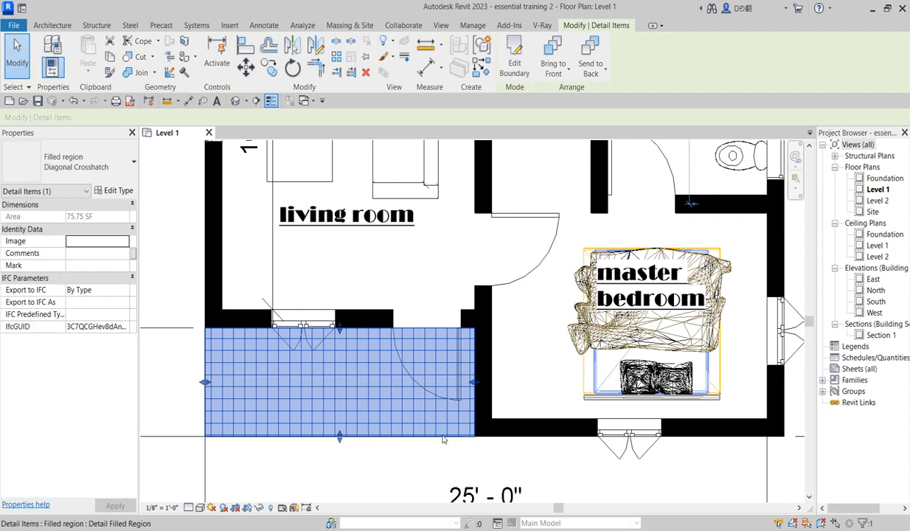
pyautogui.rightClick(352, 401)
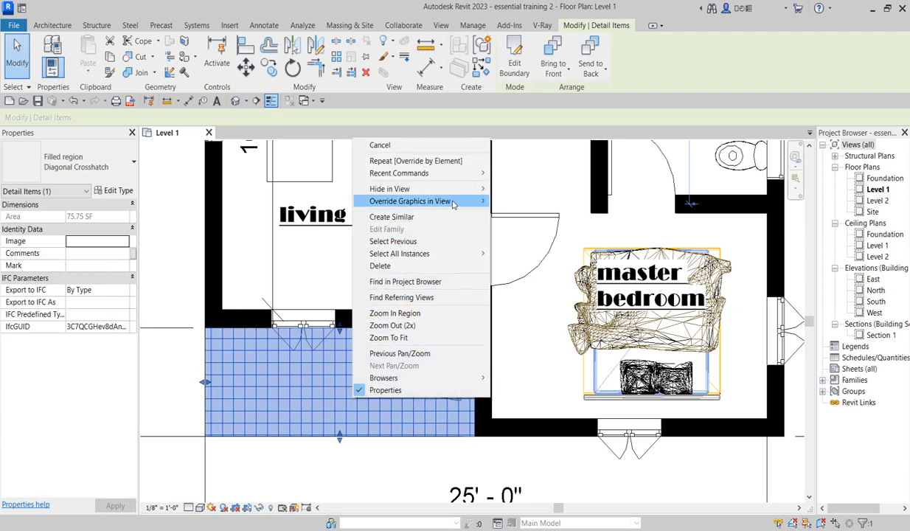
pyautogui.moveTo(453, 204)
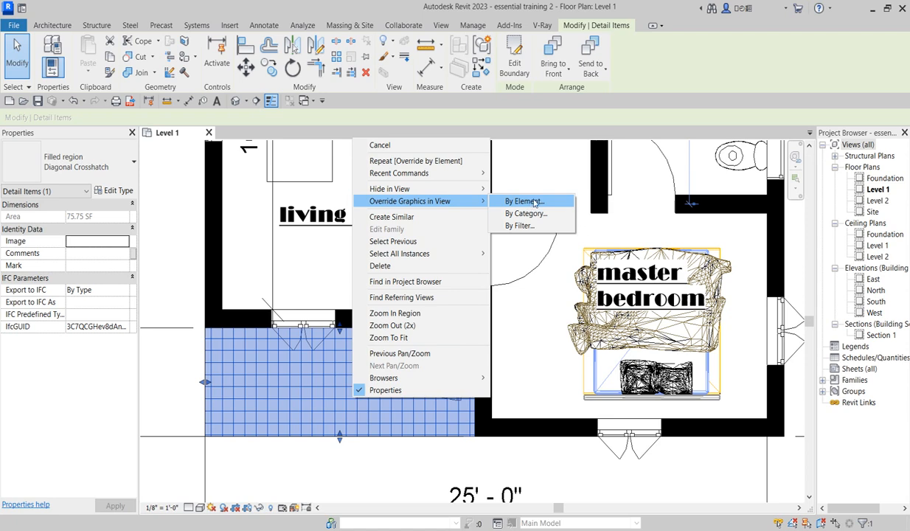
pyautogui.click(525, 201)
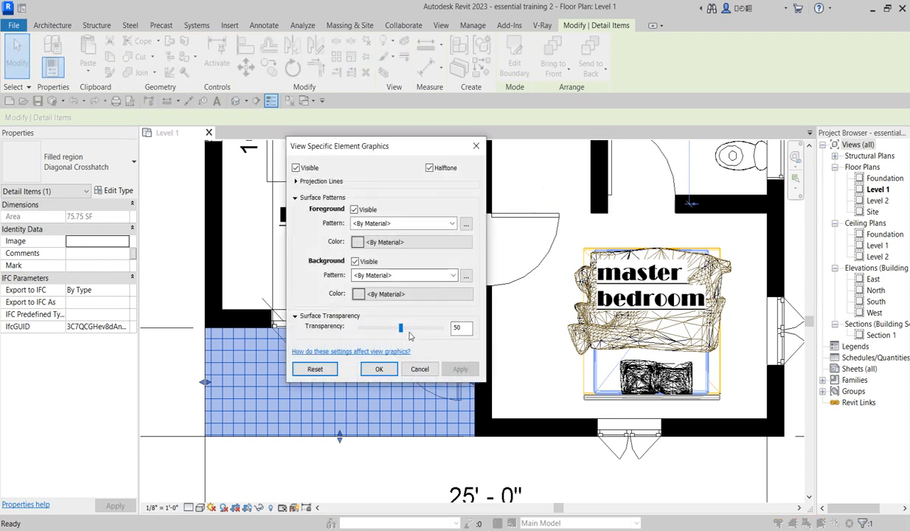
pyautogui.moveTo(400, 327); pyautogui.dragTo(383, 327)
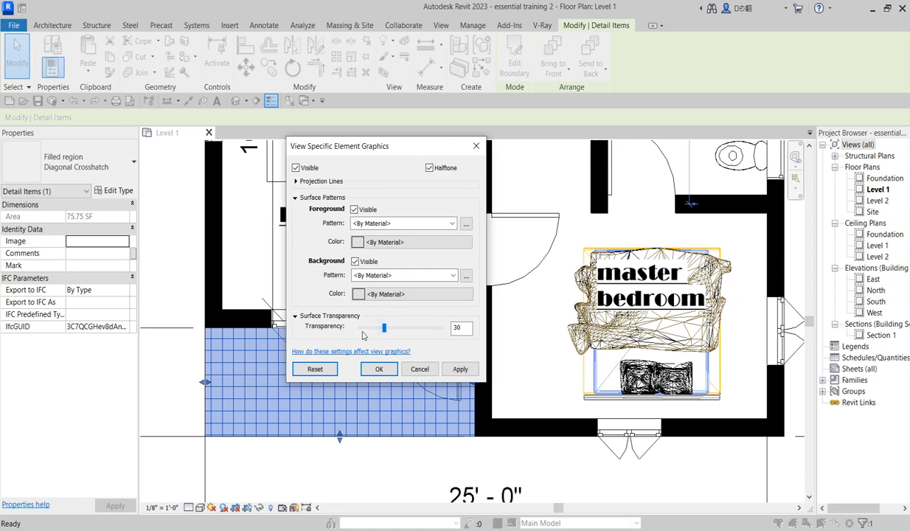
pyautogui.click(361, 328)
pyautogui.moveTo(413, 146); pyautogui.dragTo(326, 61)
pyautogui.click(373, 285)
pyautogui.click(294, 285)
pyautogui.scroll(3, 412, 323)
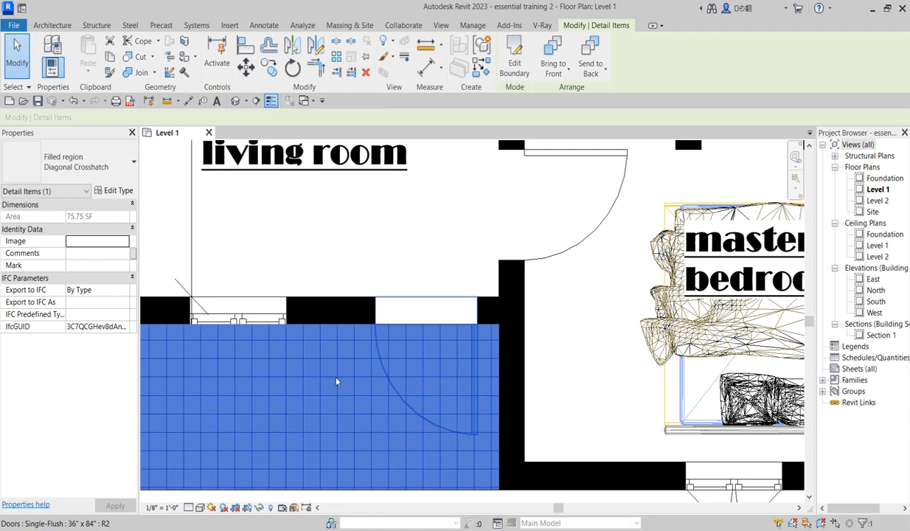
# Open the family of the living room's exterior door for editing and load it back into the project
pyautogui.click(415, 238)
pyautogui.scroll(-2, 432, 331)
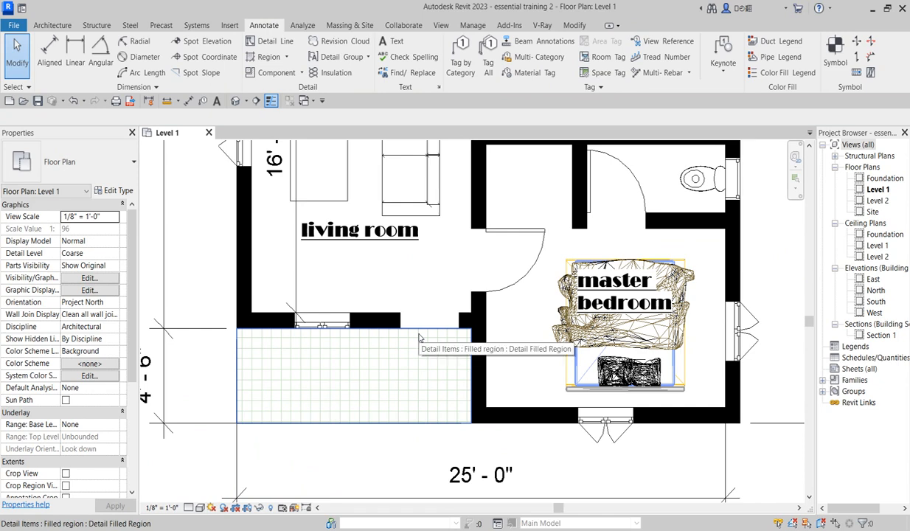
pyautogui.click(433, 315)
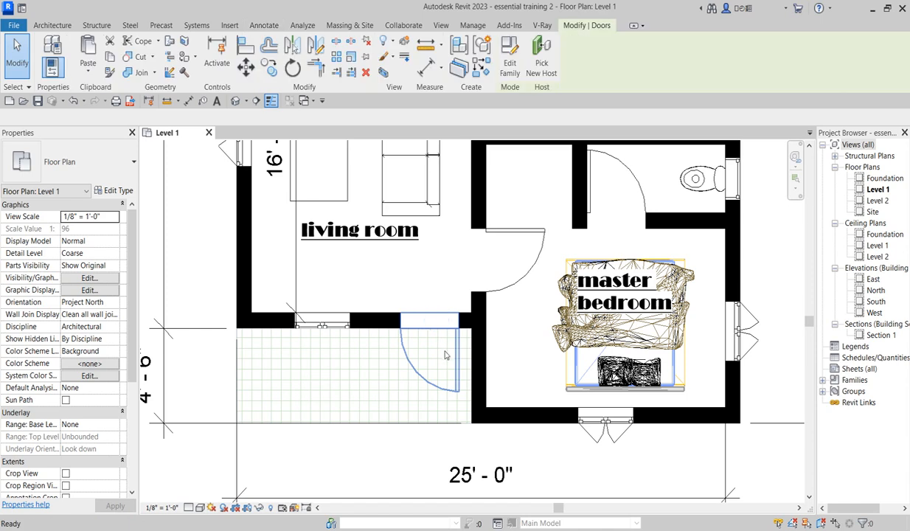
pyautogui.doubleClick(445, 361)
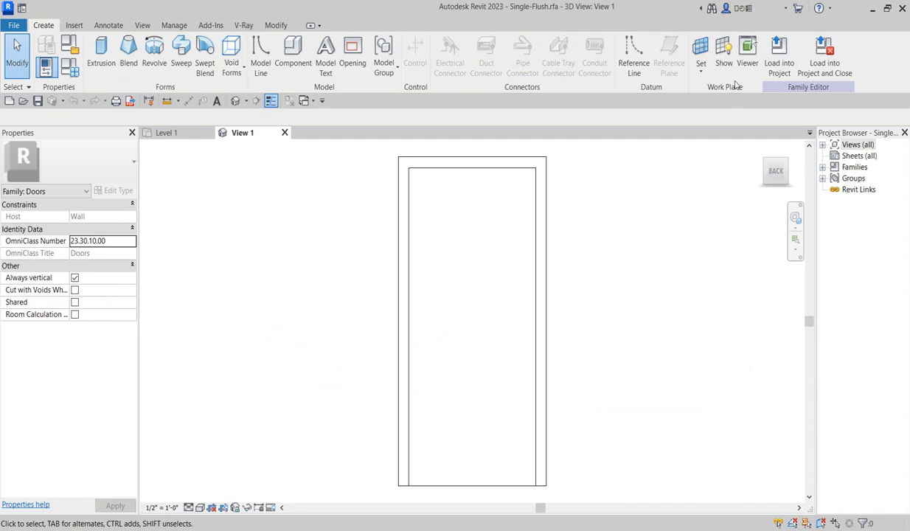
pyautogui.click(781, 63)
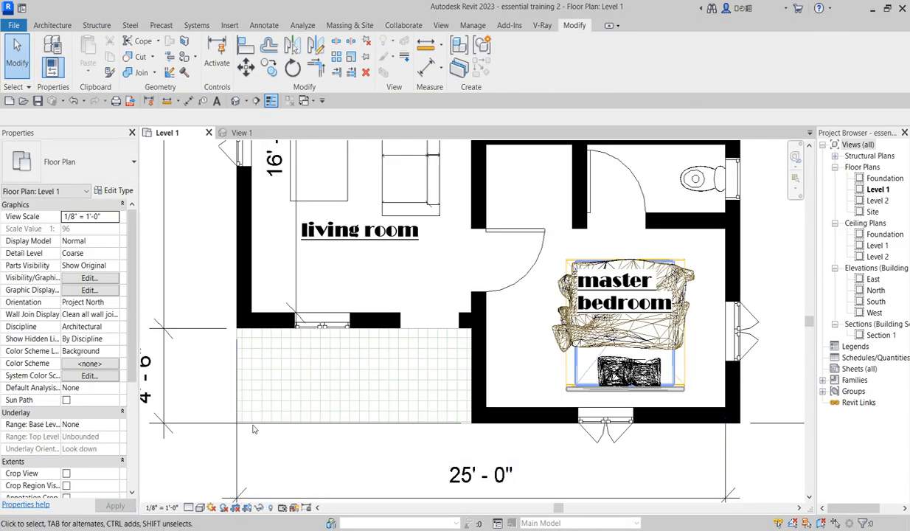
# Override the graphics of the filled region outside the living room by element, setting surface transparency to 40 and turning off halftone
pyautogui.click(345, 419)
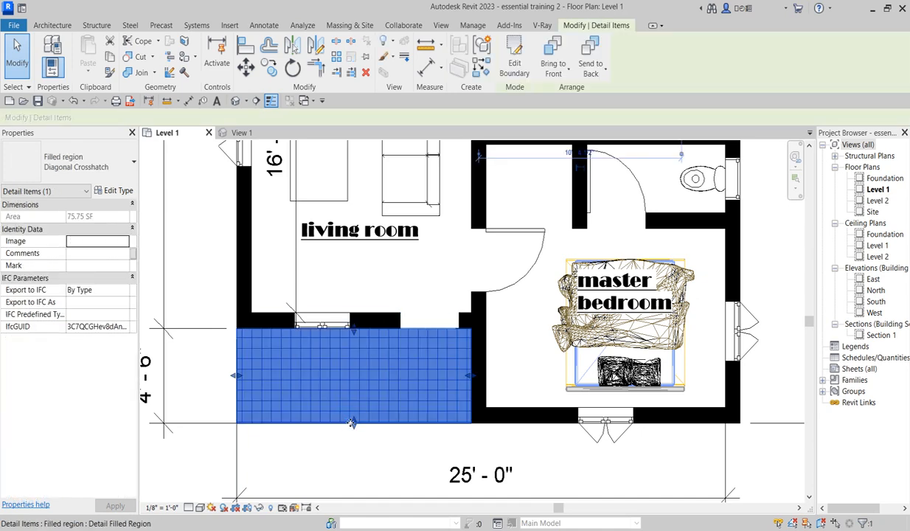
pyautogui.rightClick(360, 399)
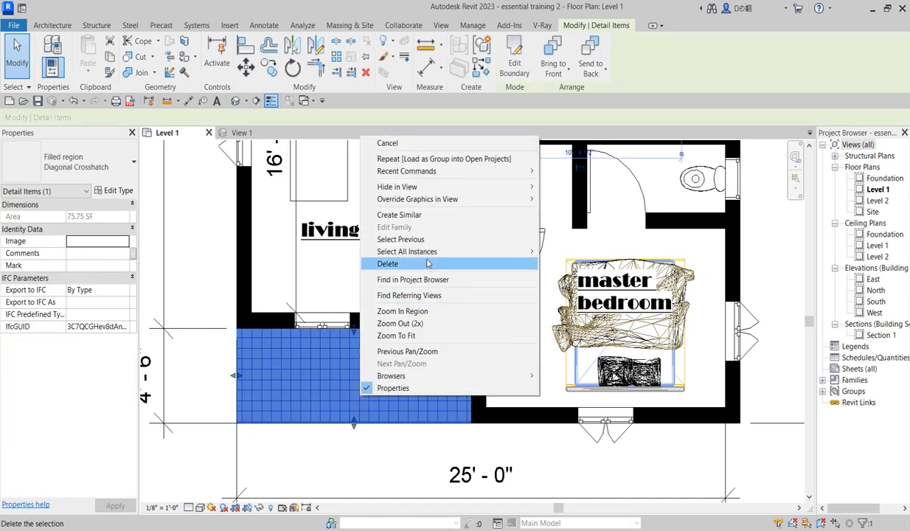
pyautogui.moveTo(480, 198)
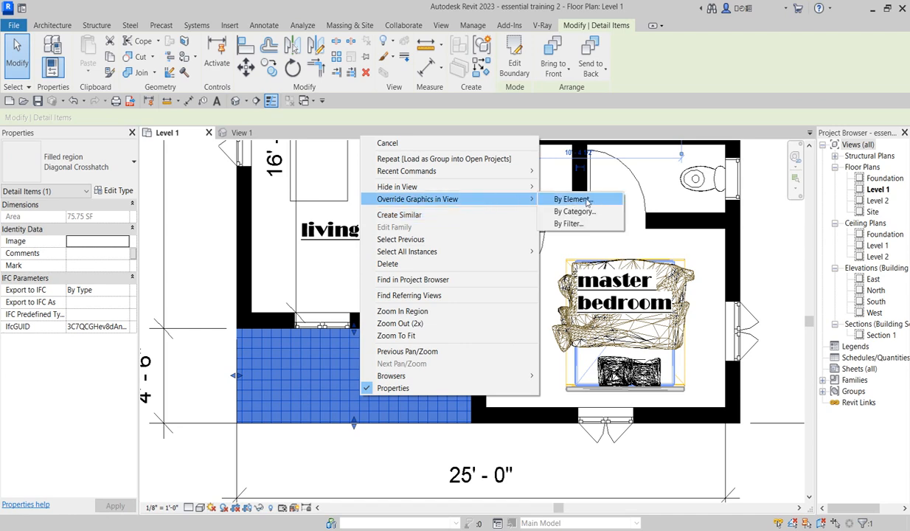
pyautogui.click(579, 201)
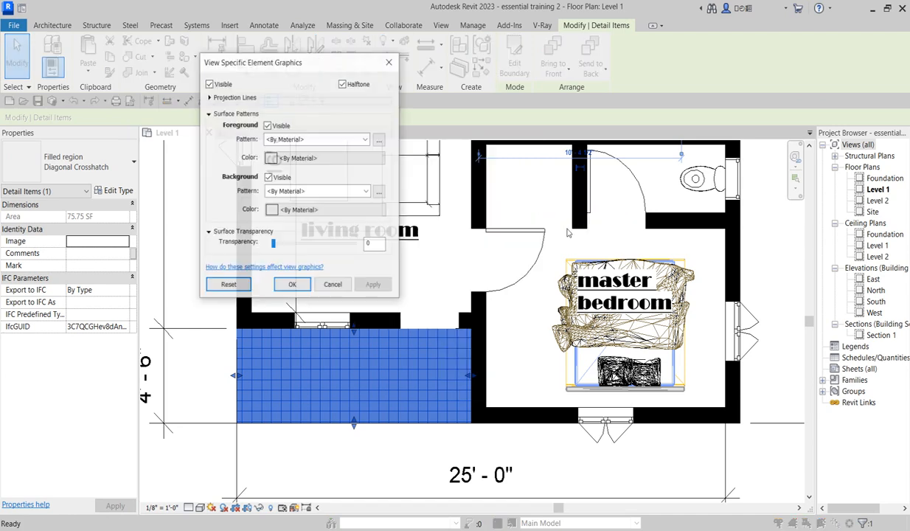
pyautogui.moveTo(274, 243); pyautogui.dragTo(305, 245)
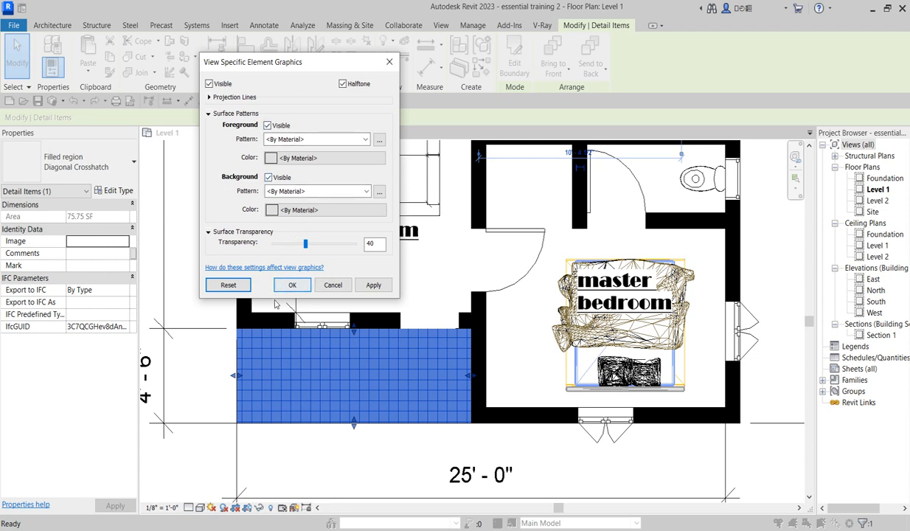
pyautogui.click(344, 84)
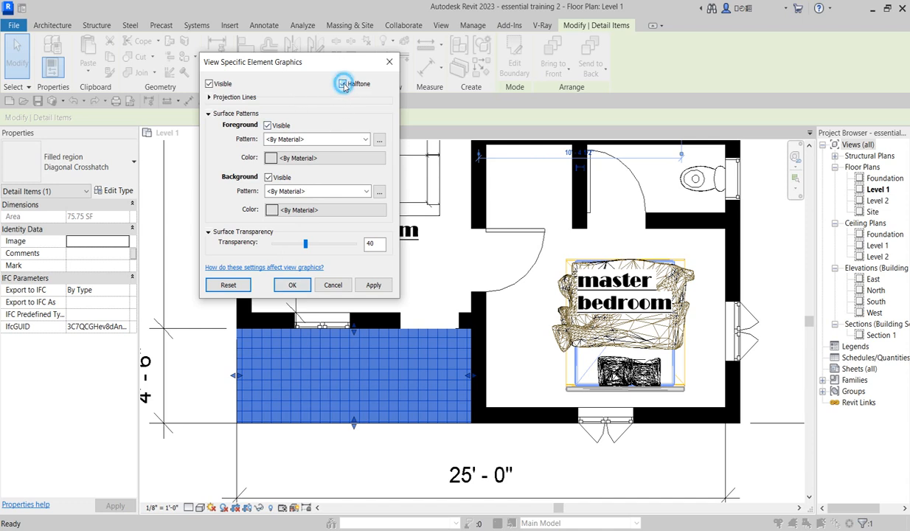
pyautogui.click(343, 84)
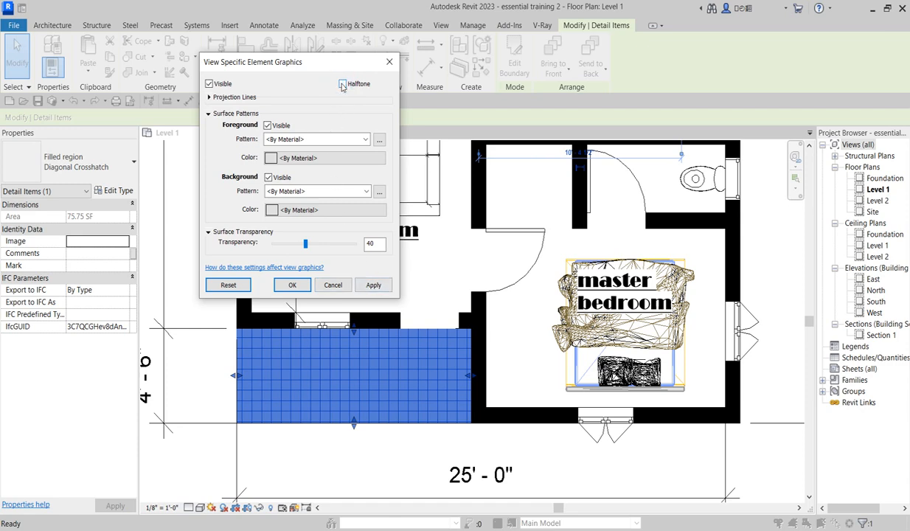
pyautogui.click(292, 285)
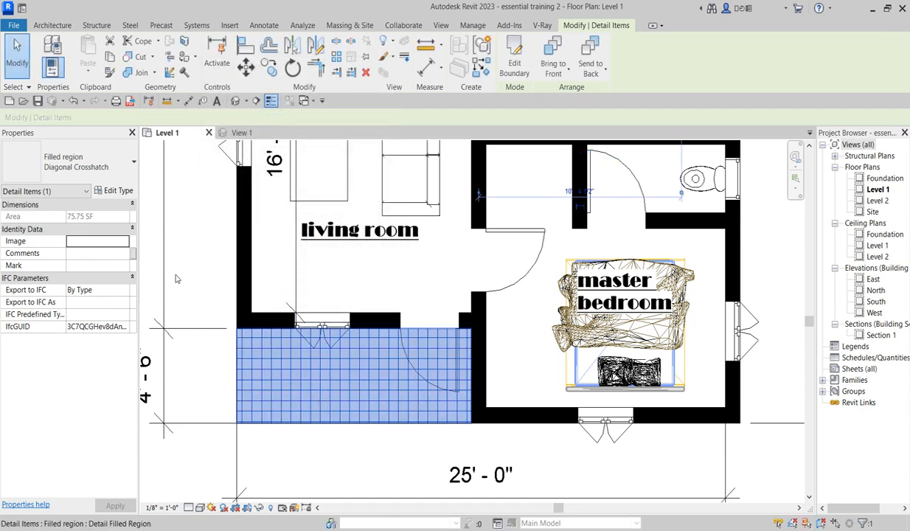
pyautogui.press('Escape')
pyautogui.scroll(2, 411, 337)
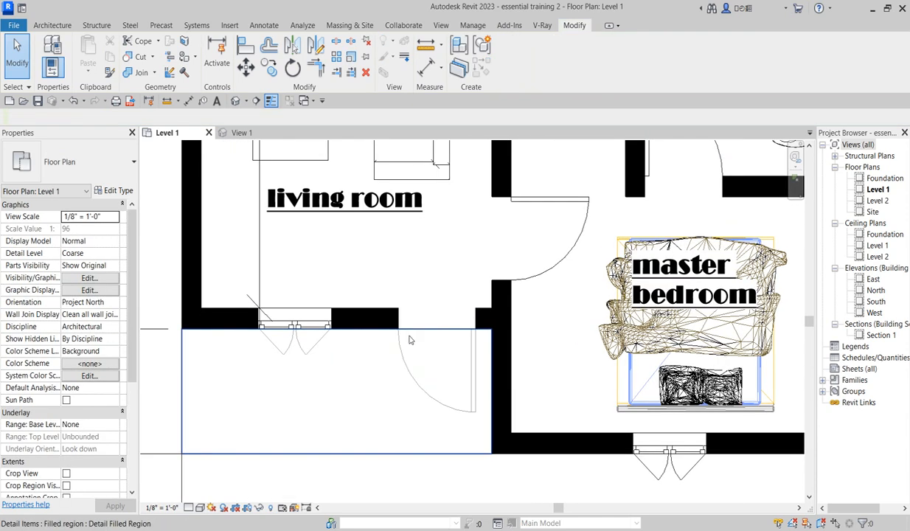
# Flip the living room's exterior 36" x 84" door so it swings inward, away from the filled region
pyautogui.click(402, 359)
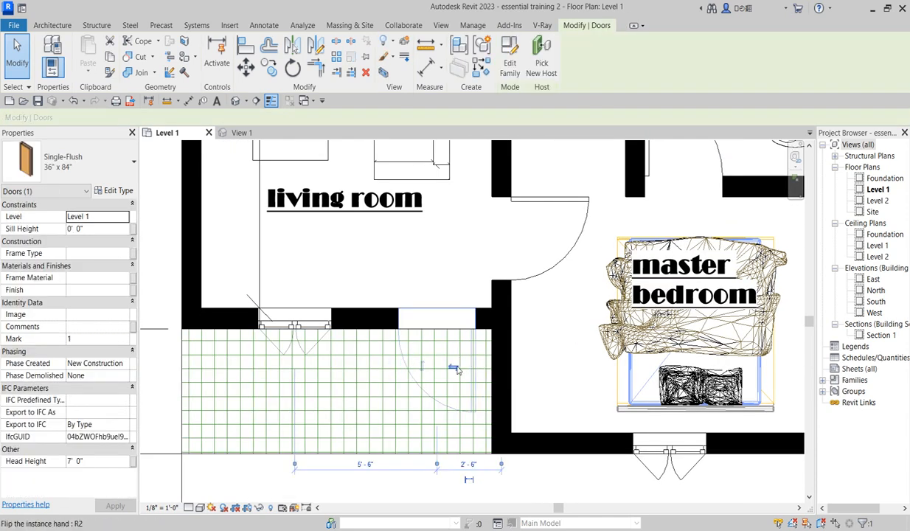
pyautogui.click(422, 364)
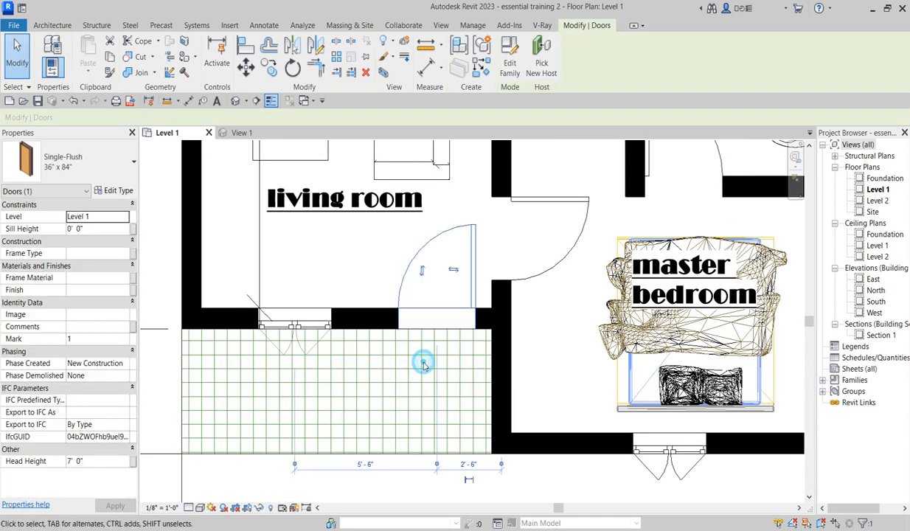
pyautogui.click(373, 269)
# Examine the hatches of the filled regions outside the living room and kitchen at different zoom levels
pyautogui.scroll(-5, 372, 269)
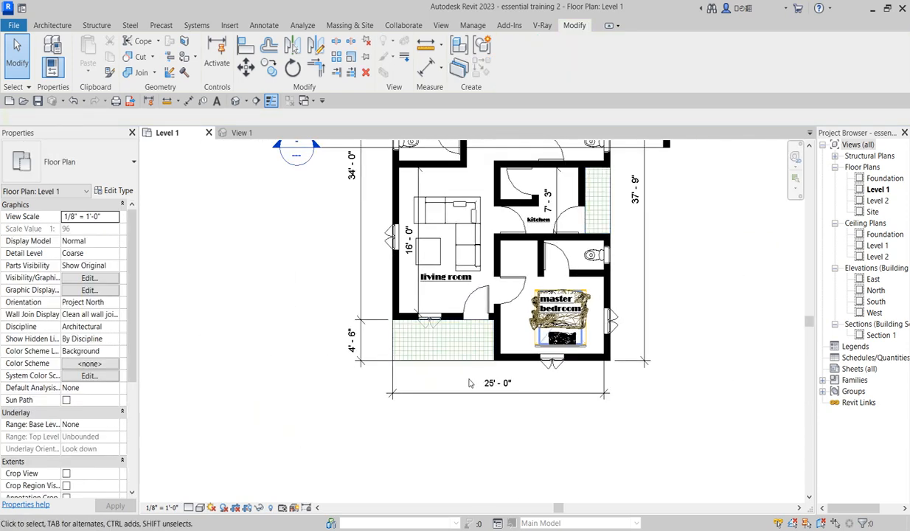
pyautogui.scroll(-2, 464, 383)
pyautogui.scroll(3, 450, 383)
pyautogui.scroll(-3, 435, 383)
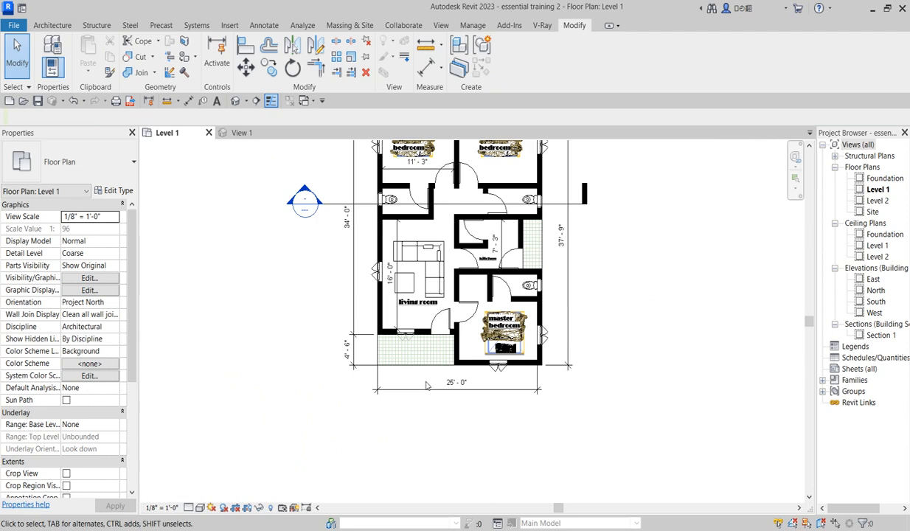
pyautogui.scroll(-2, 425, 384)
pyautogui.scroll(3, 427, 387)
pyautogui.scroll(1, 427, 385)
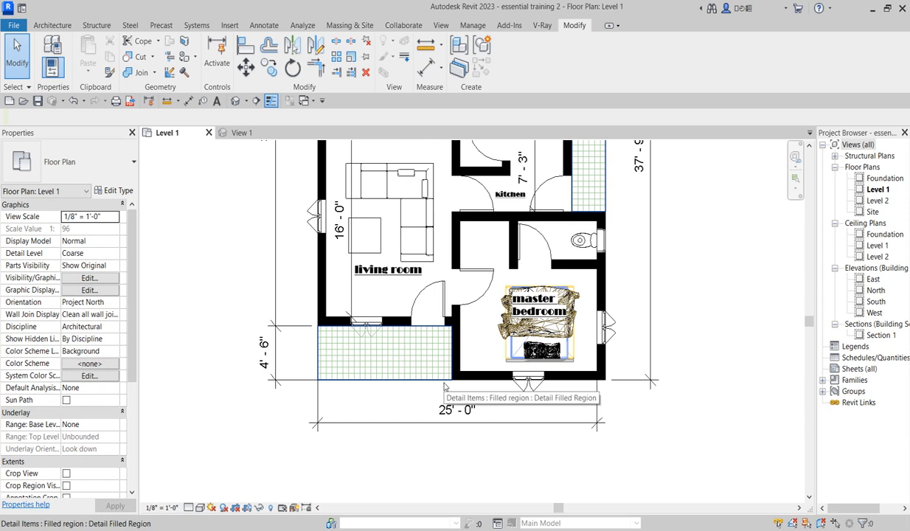
pyautogui.scroll(-3, 418, 376)
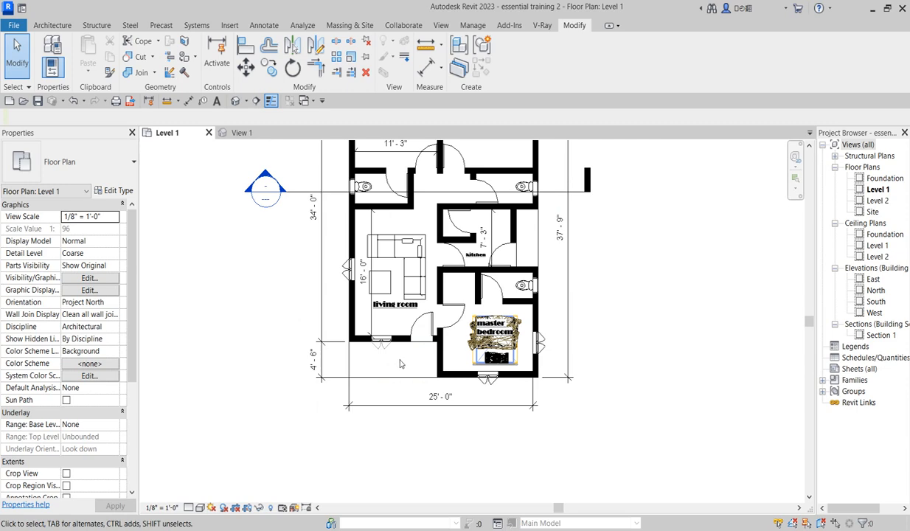
pyautogui.scroll(1, 530, 240)
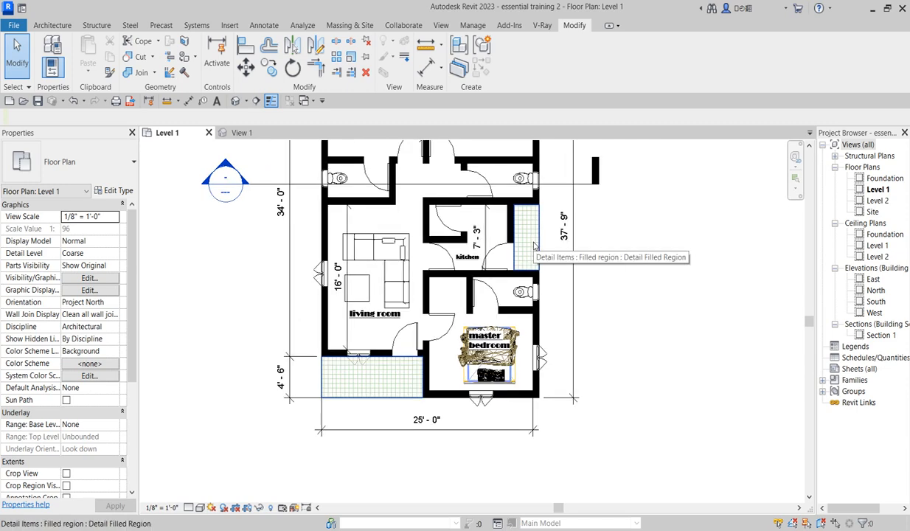
pyautogui.scroll(-2, 534, 245)
pyautogui.scroll(-1, 534, 245)
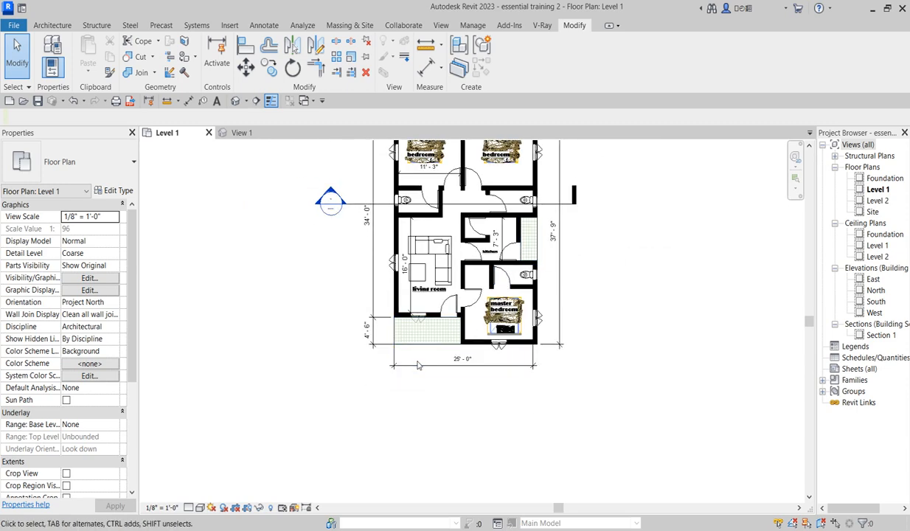
pyautogui.scroll(-1, 418, 365)
pyautogui.scroll(1, 416, 356)
pyautogui.scroll(2, 416, 356)
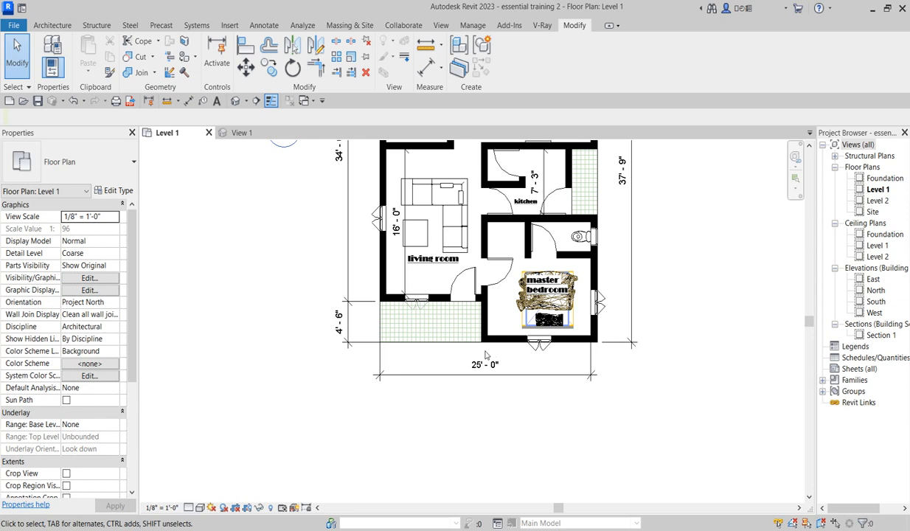
pyautogui.scroll(-2, 441, 383)
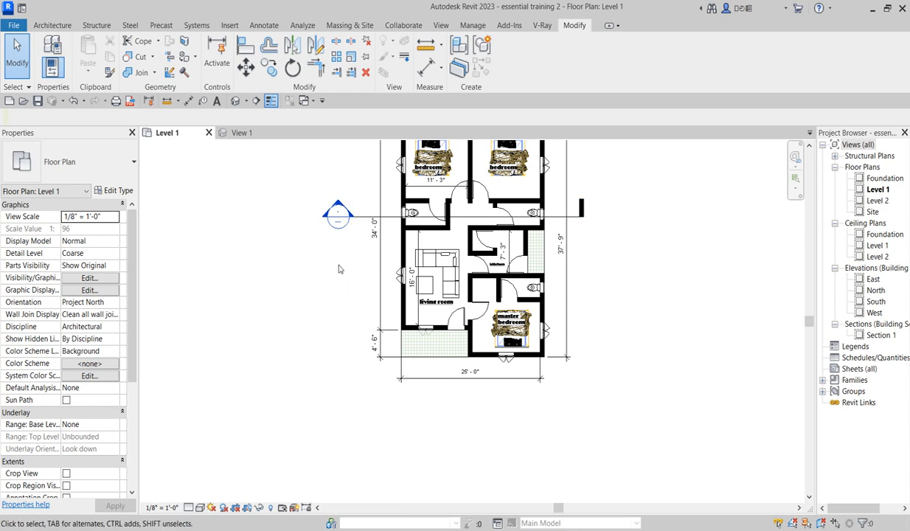
# Start an architectural column near the filled region as an in-place model named Columns 1
pyautogui.click(52, 26)
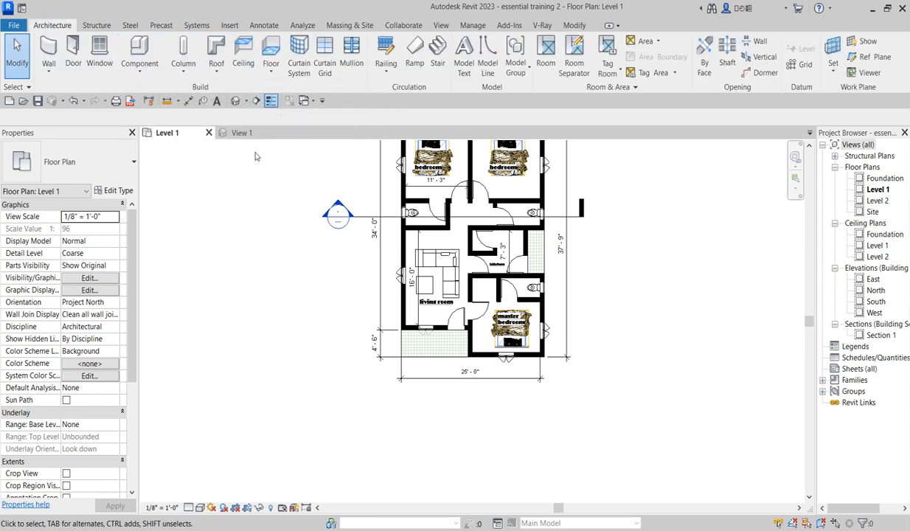
pyautogui.click(189, 72)
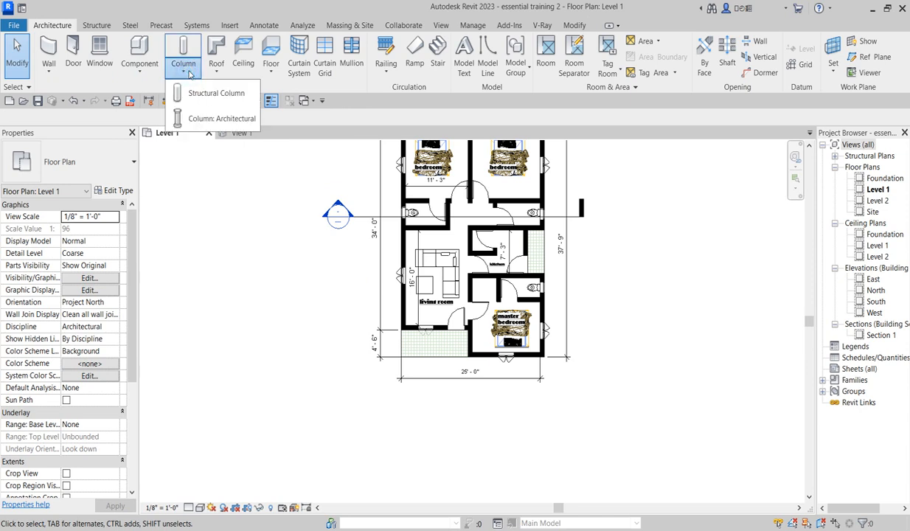
pyautogui.click(205, 118)
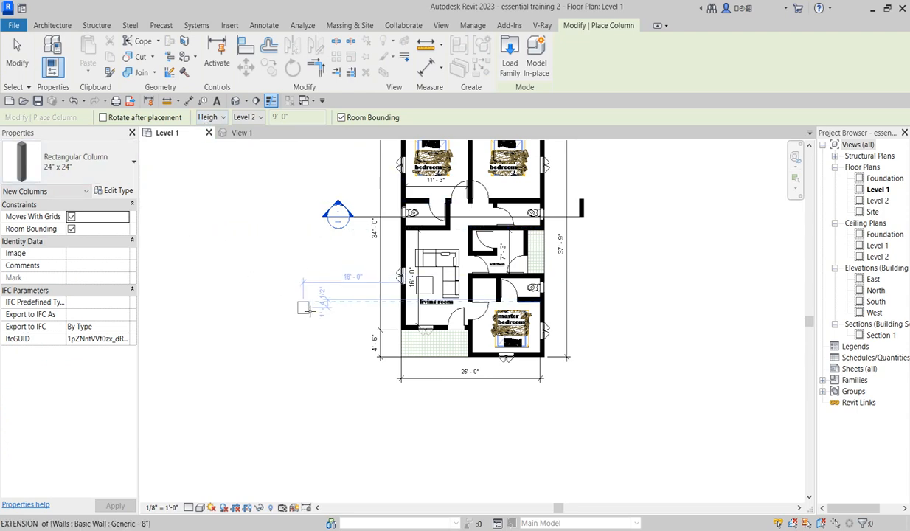
pyautogui.scroll(2, 469, 367)
pyautogui.scroll(4, 470, 367)
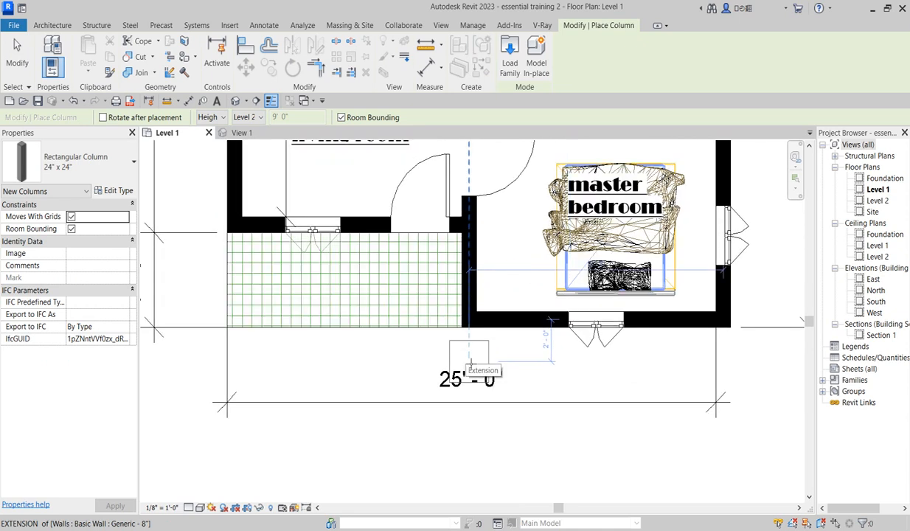
pyautogui.click(536, 65)
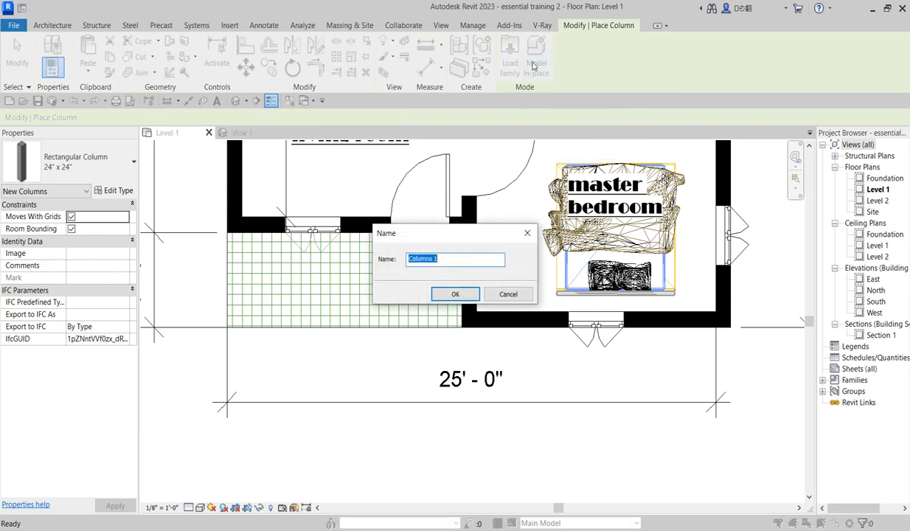
pyautogui.click(452, 295)
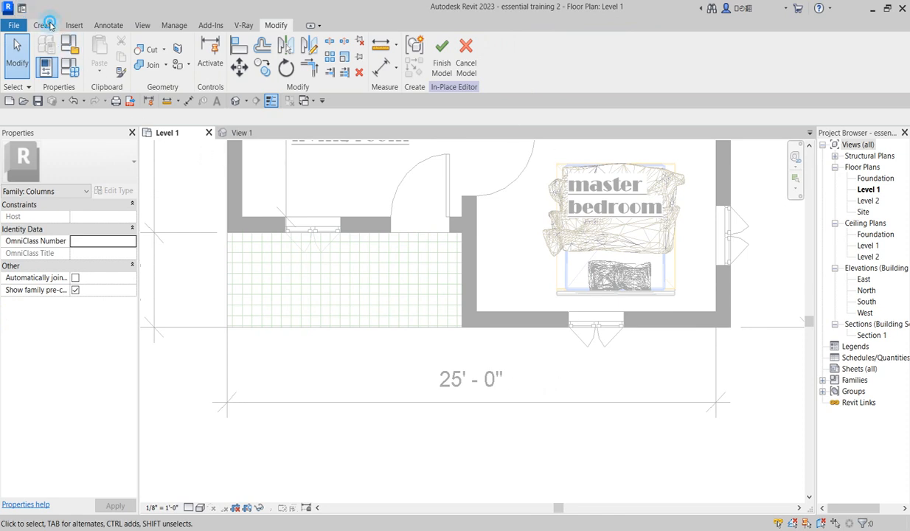
pyautogui.click(44, 25)
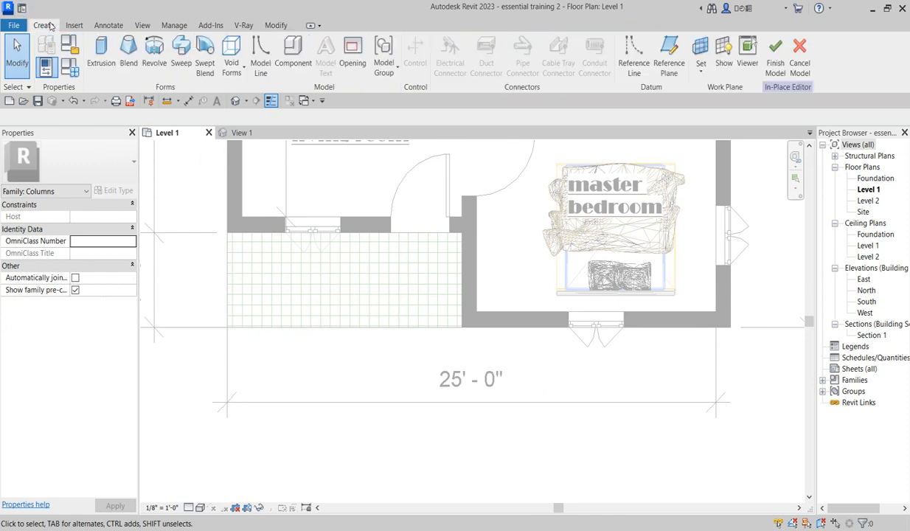
pyautogui.click(103, 59)
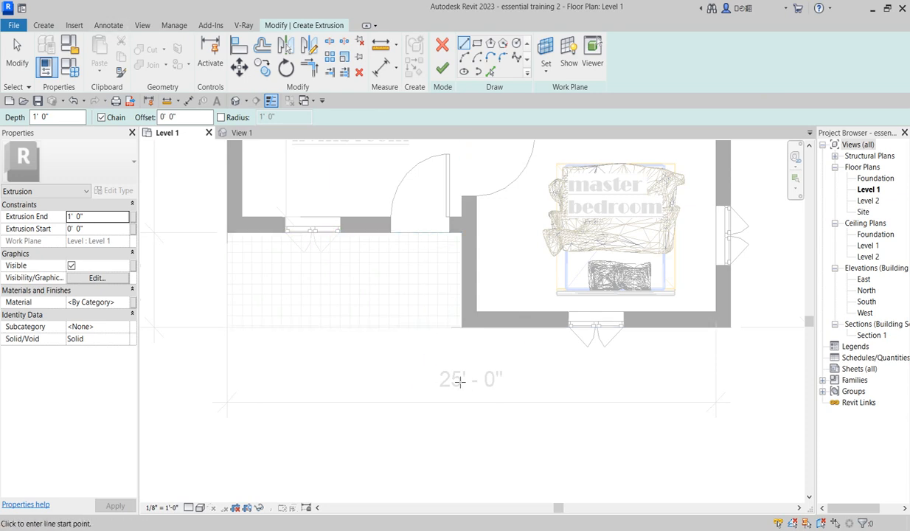
pyautogui.click(44, 26)
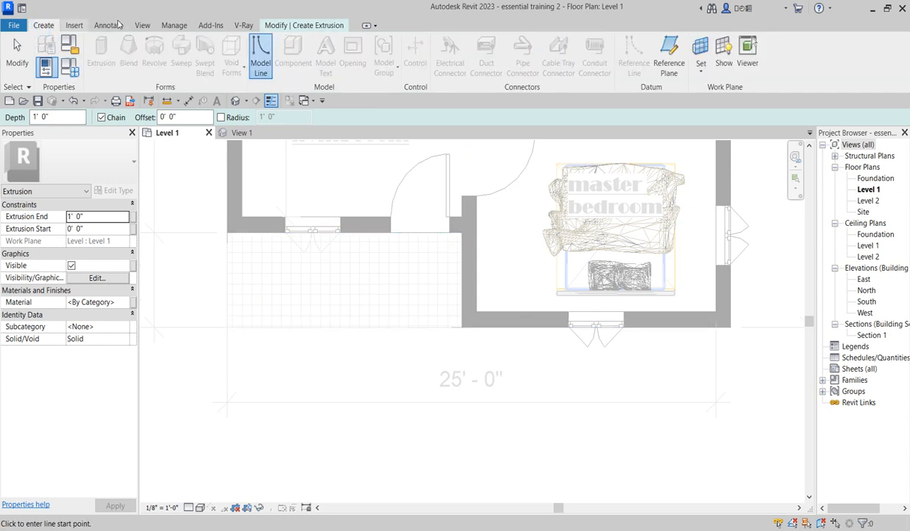
pyautogui.click(337, 26)
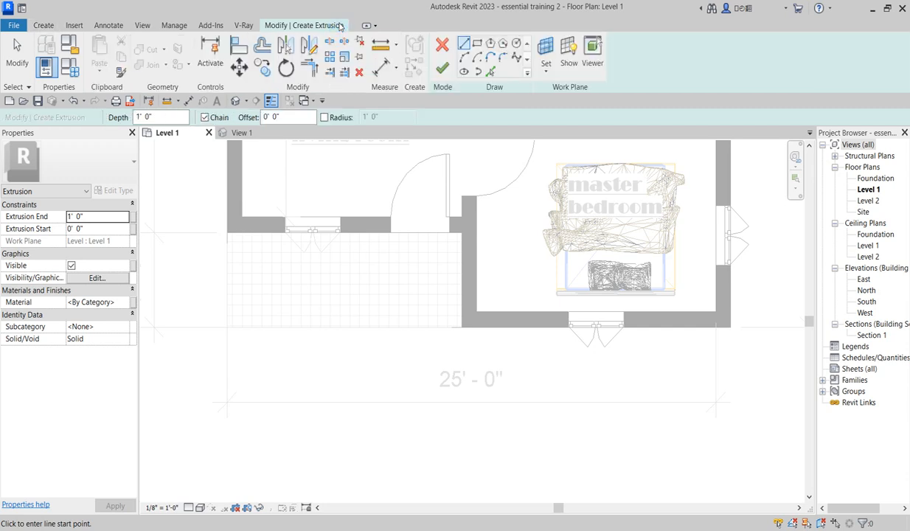
pyautogui.click(443, 46)
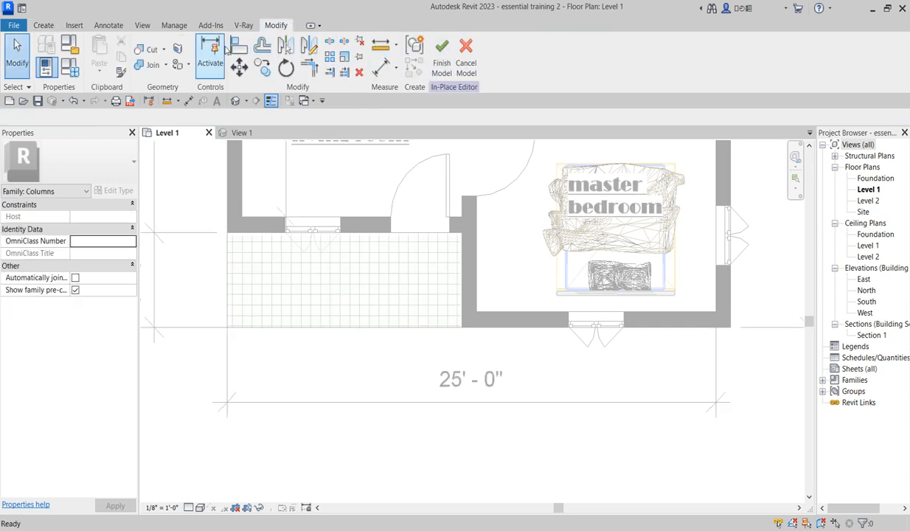
pyautogui.click(43, 25)
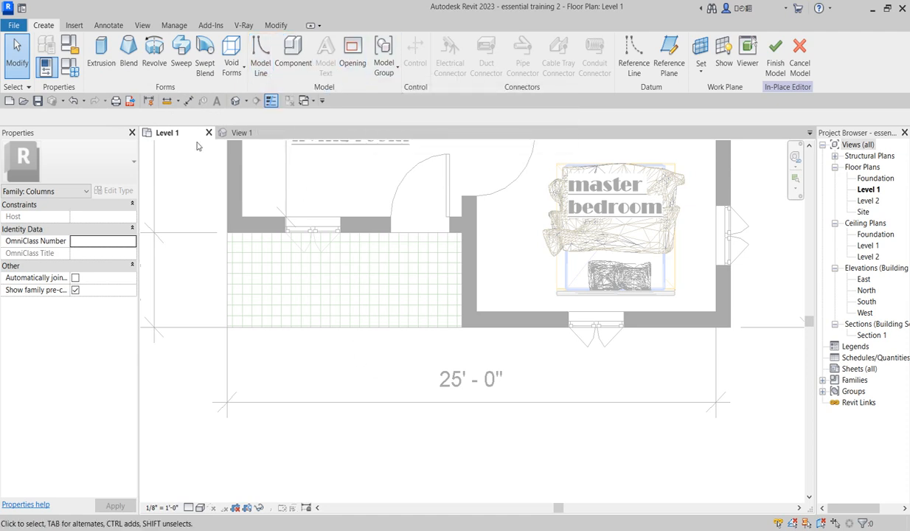
# Start an extrusion and sketch a rectangle about 9" square outside the wall corner between the porch and the master bedroom
pyautogui.click(101, 55)
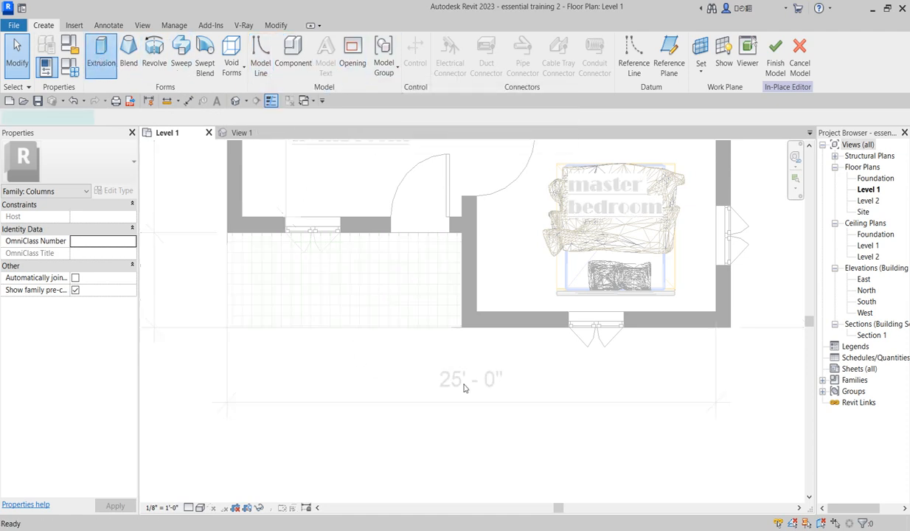
pyautogui.click(469, 326)
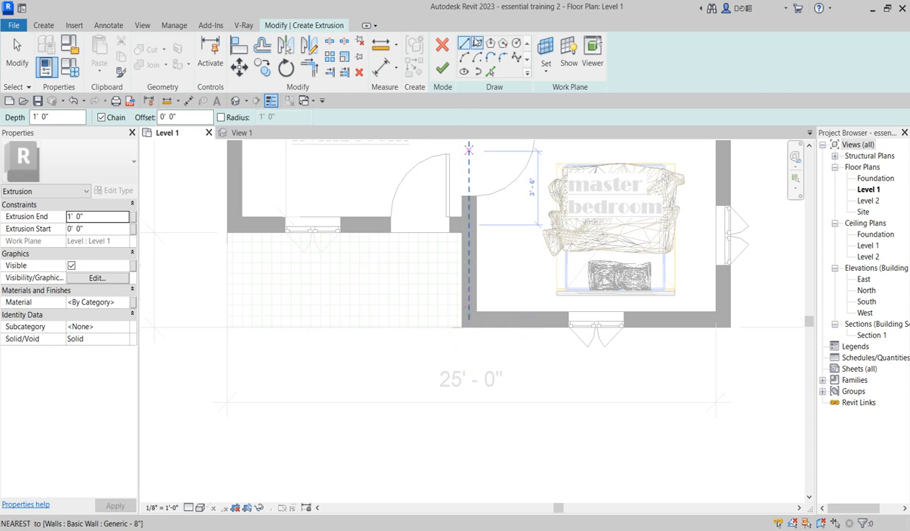
pyautogui.click(478, 44)
pyautogui.scroll(2, 469, 331)
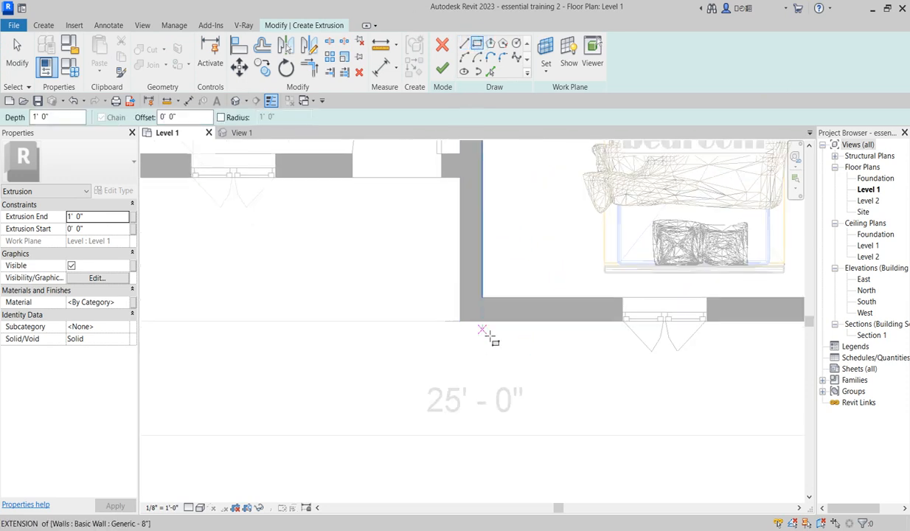
pyautogui.click(462, 321)
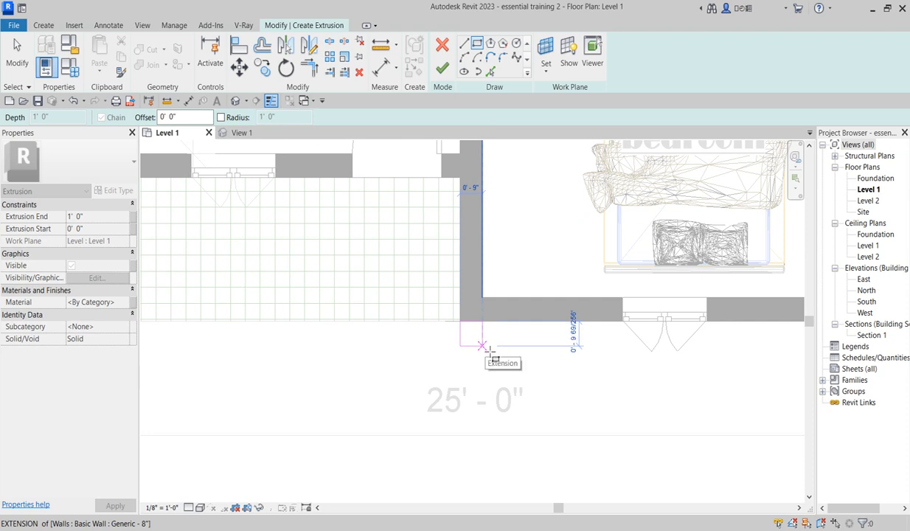
pyautogui.click(481, 347)
pyautogui.scroll(3, 487, 359)
pyautogui.rightClick(405, 362)
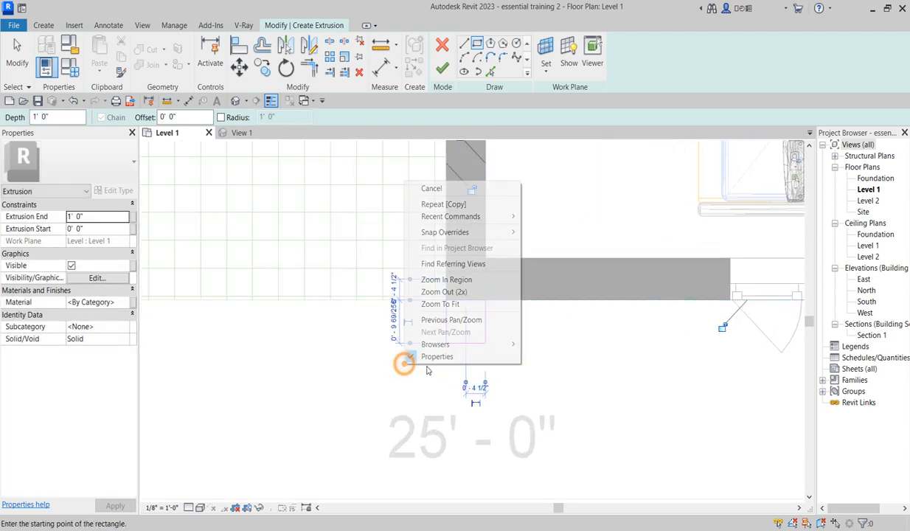
pyautogui.click(433, 189)
pyautogui.rightClick(415, 184)
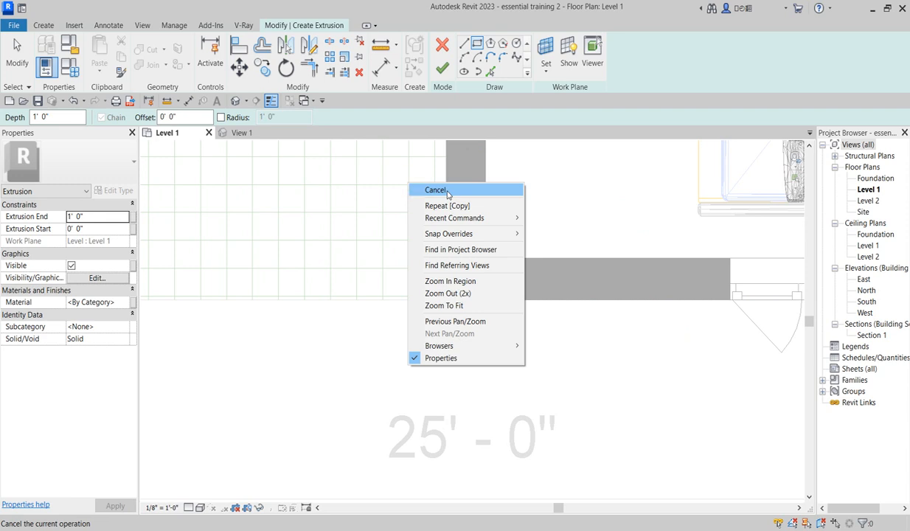
pyautogui.click(435, 190)
pyautogui.scroll(2, 476, 322)
# Set the depth of the rectangle outside the wall corner to 9" and finish the extrusion sketch
pyautogui.click(471, 321)
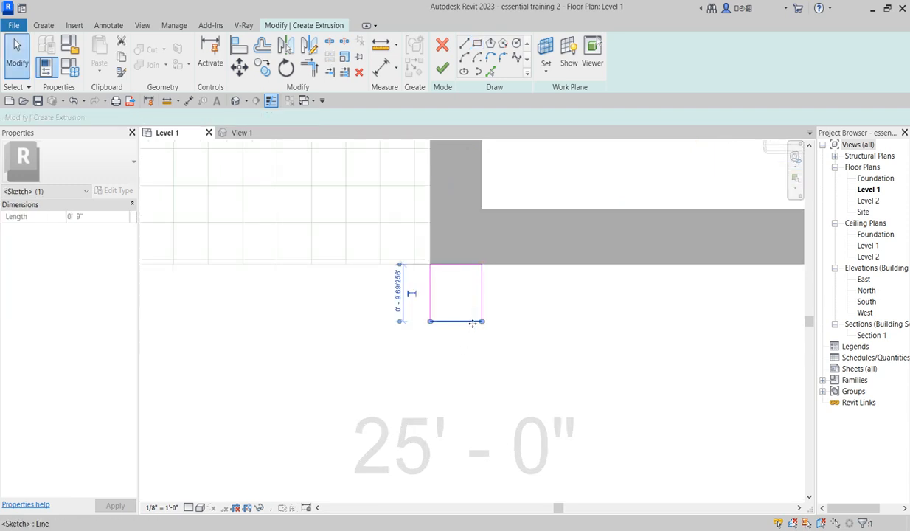
pyautogui.click(397, 291)
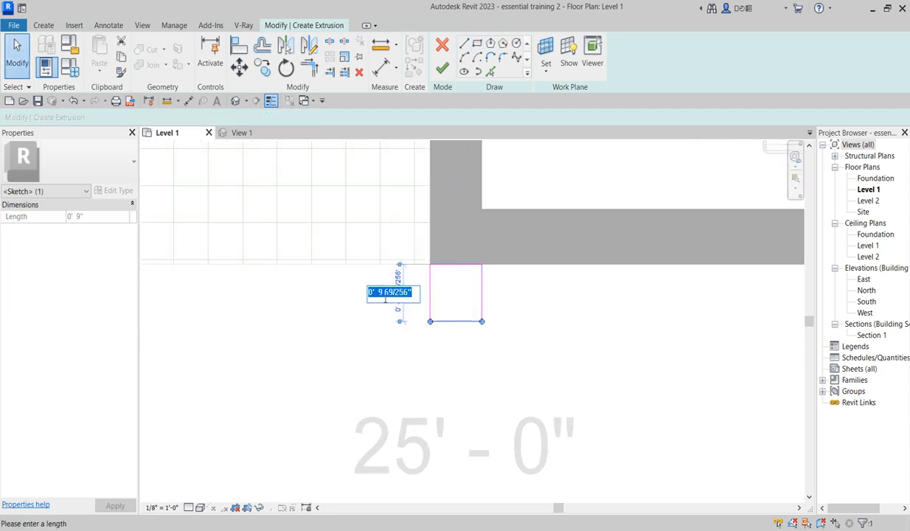
pyautogui.moveTo(378, 293); pyautogui.dragTo(417, 298)
pyautogui.click(417, 298)
pyautogui.moveTo(415, 294); pyautogui.dragTo(376, 298)
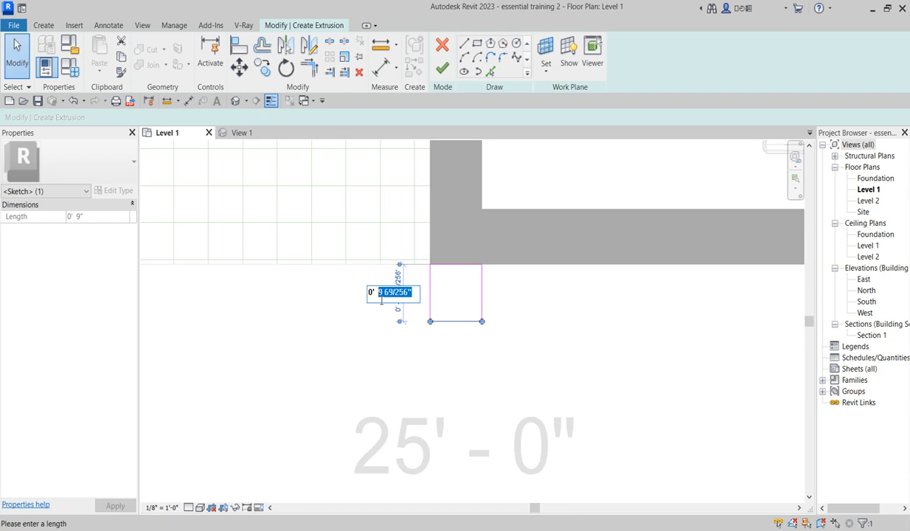
pyautogui.write('9')
pyautogui.press('Return')
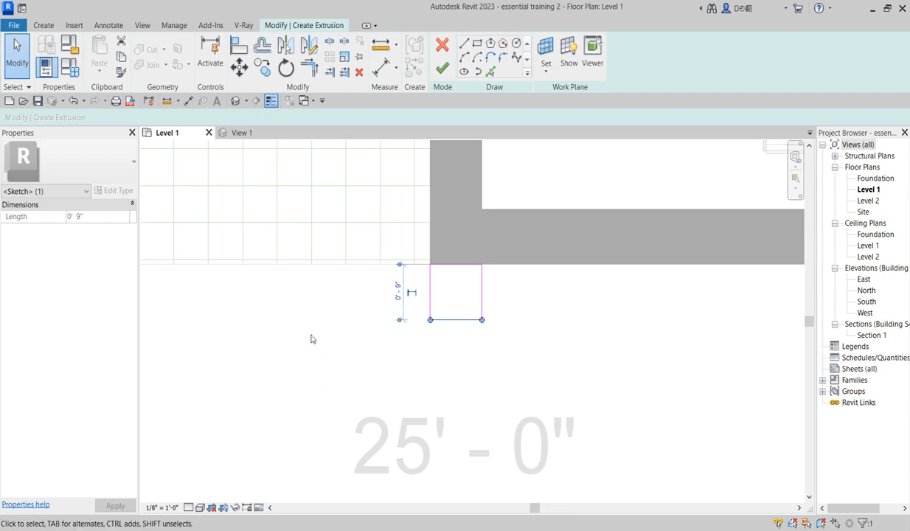
pyautogui.click(442, 68)
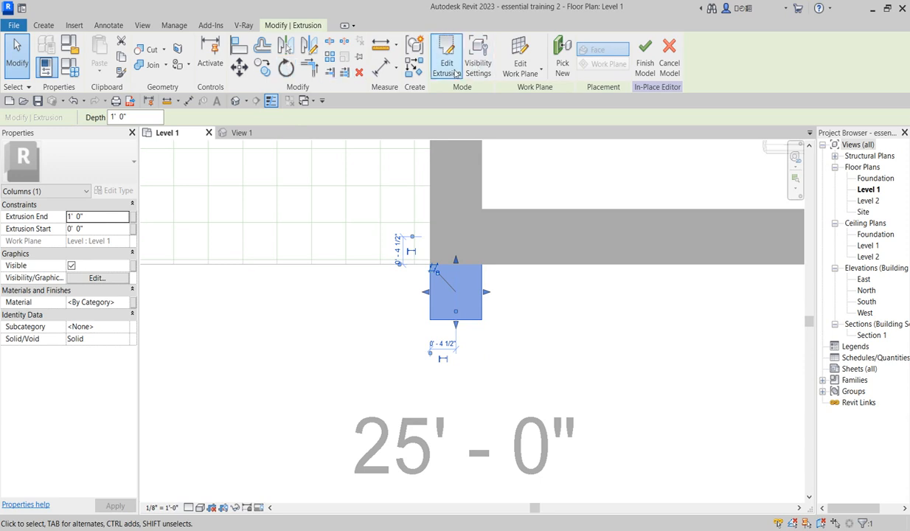
# Reopen the extrusion's sketch and copy the square 12' - 0" along the porch's front edge to its outer corner
pyautogui.doubleClick(475, 266)
pyautogui.moveTo(394, 230); pyautogui.dragTo(564, 354)
pyautogui.scroll(-3, 567, 365)
pyautogui.click(261, 67)
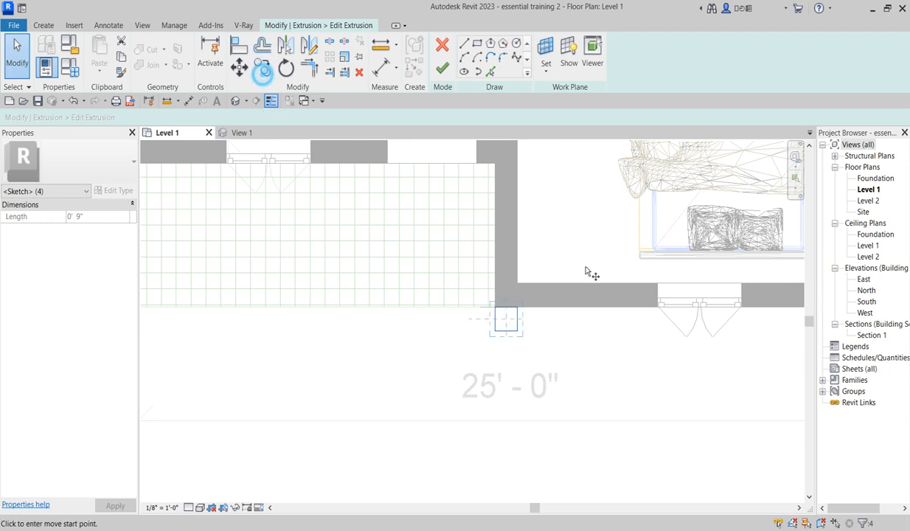
pyautogui.click(517, 308)
pyautogui.scroll(-2, 379, 325)
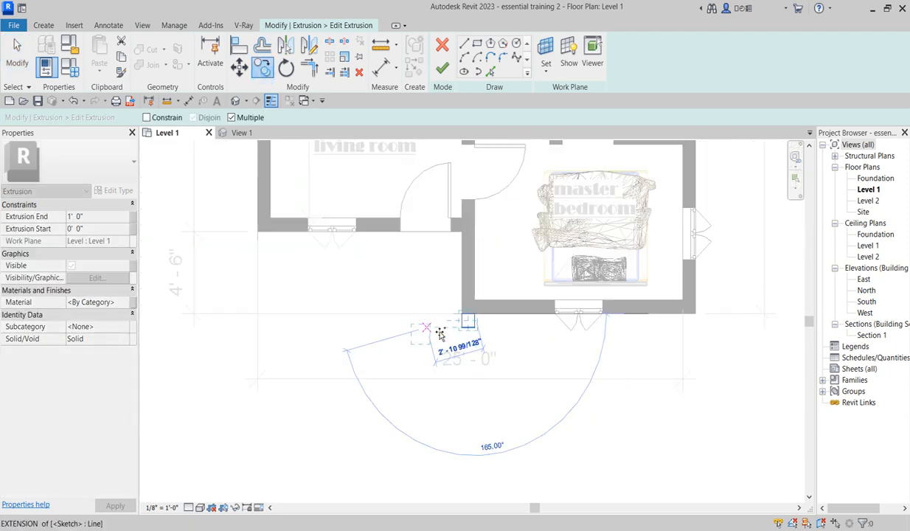
pyautogui.scroll(-1, 329, 325)
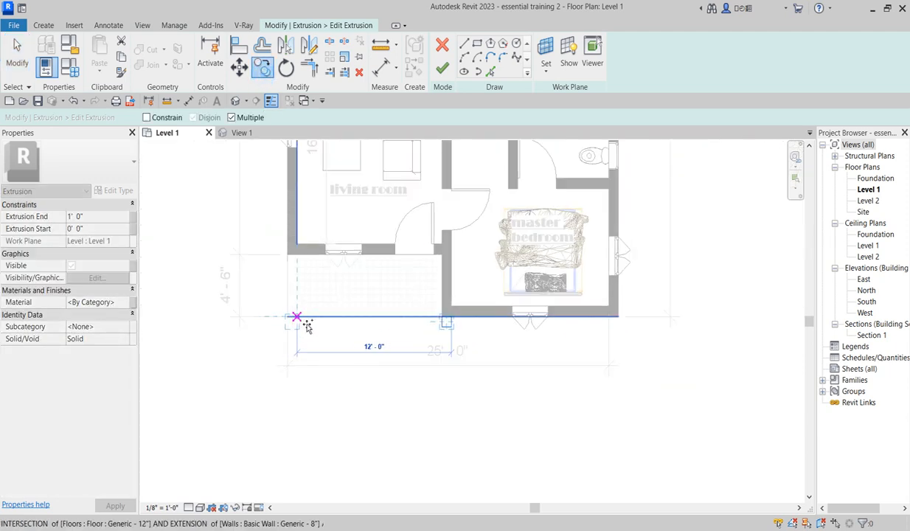
pyautogui.click(306, 326)
pyautogui.press('Escape')
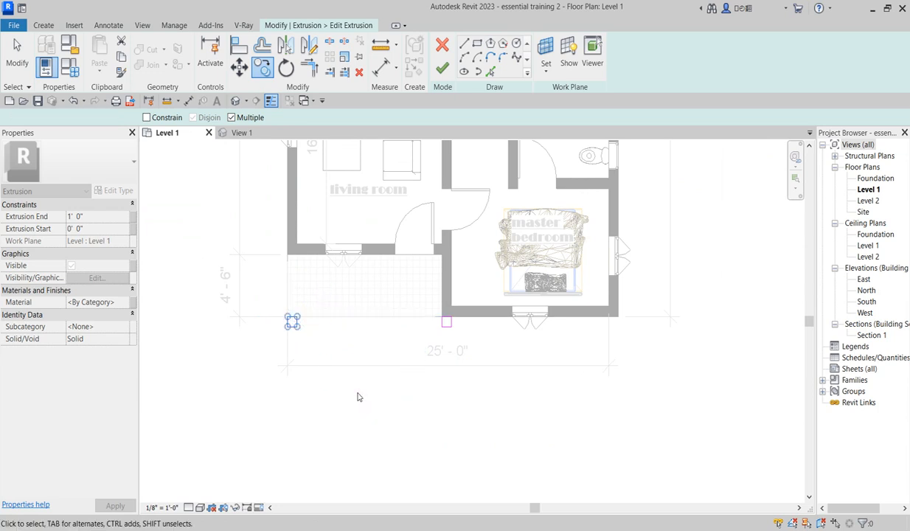
# Move both sketched squares a short distance outward from the porch's front edge and finish the extrusion sketch
pyautogui.moveTo(256, 301)
pyautogui.mouseDown()
pyautogui.moveTo(386, 372)
pyautogui.moveTo(481, 368)
pyautogui.moveTo(466, 384)
pyautogui.mouseUp()
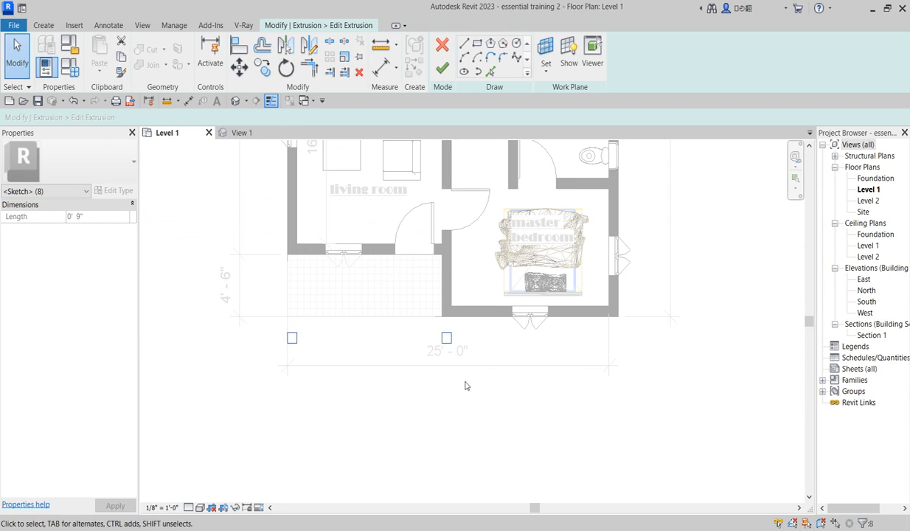
pyautogui.click(442, 68)
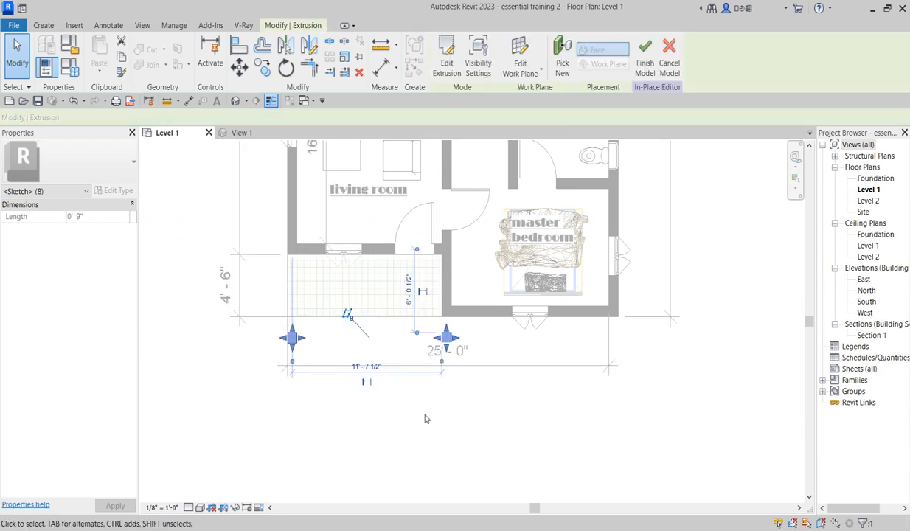
pyautogui.scroll(2, 424, 347)
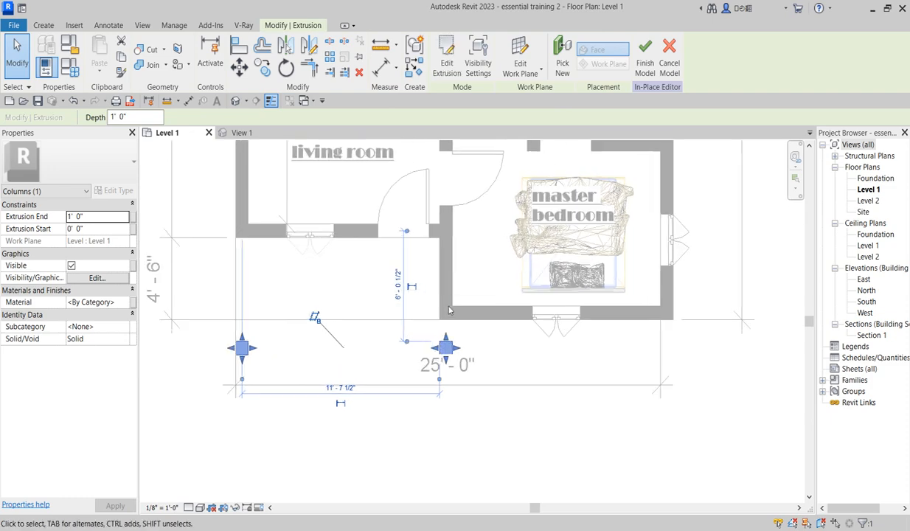
pyautogui.click(505, 357)
# Examine the two column extrusions in front of the porch and the extrusion's properties
pyautogui.scroll(1, 392, 318)
pyautogui.scroll(-2, 396, 339)
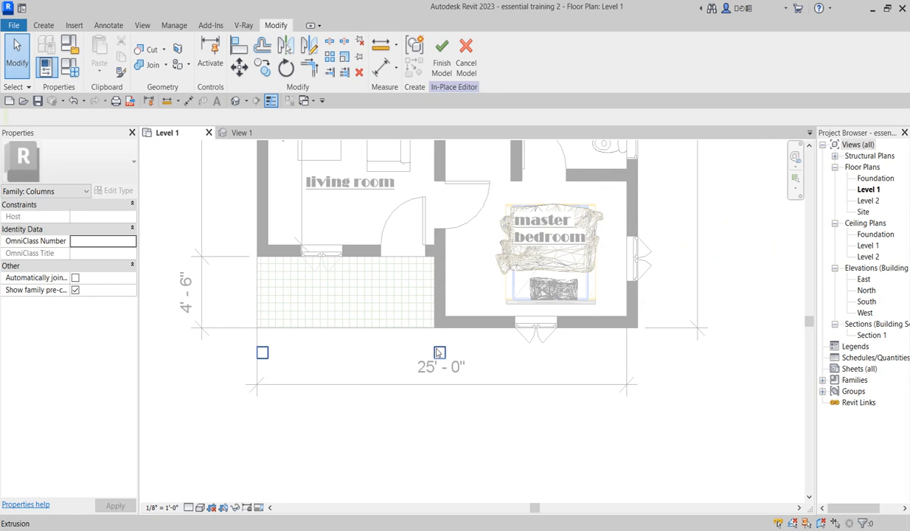
pyautogui.scroll(-1, 346, 368)
pyautogui.scroll(1, 306, 361)
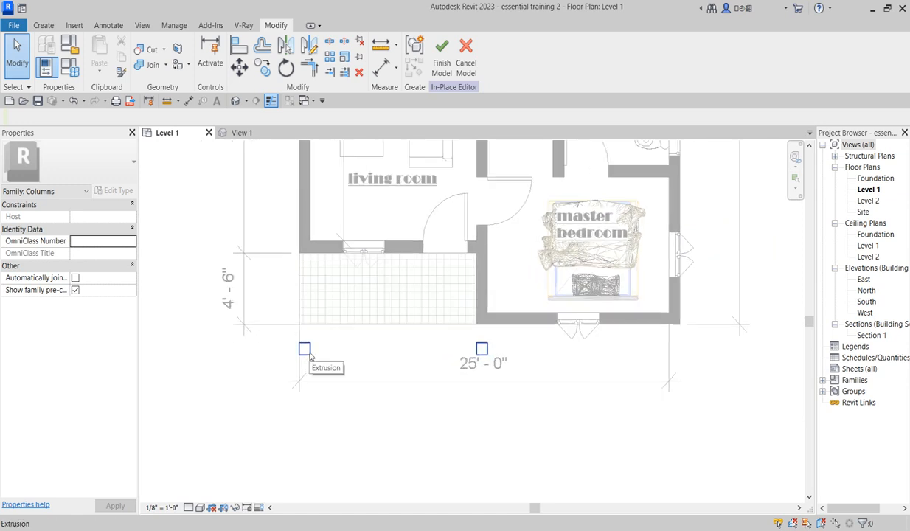
pyautogui.click(308, 353)
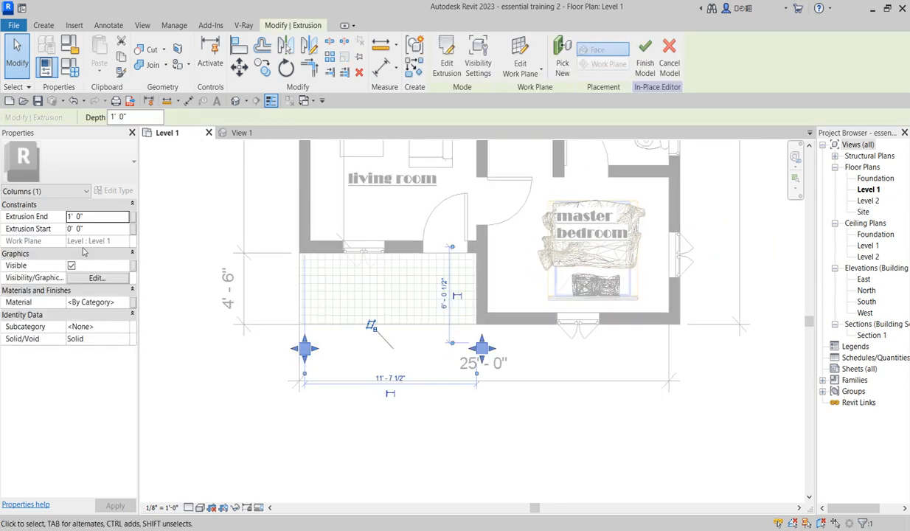
pyautogui.click(202, 378)
pyautogui.scroll(-3, 335, 364)
pyautogui.scroll(2, 416, 353)
pyautogui.scroll(-2, 421, 352)
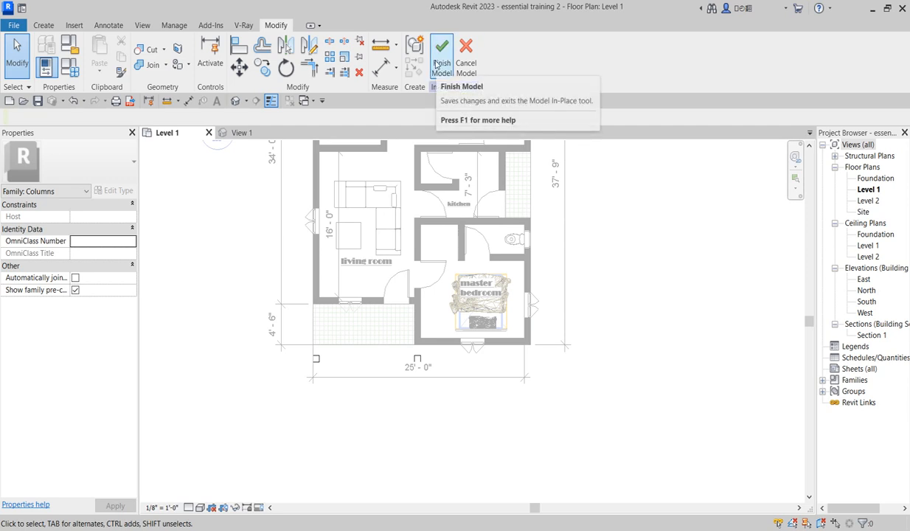
# In the South elevation, stretch both columns down to the Foundation level and up to Level 2, and finish the in-place model
pyautogui.doubleClick(867, 302)
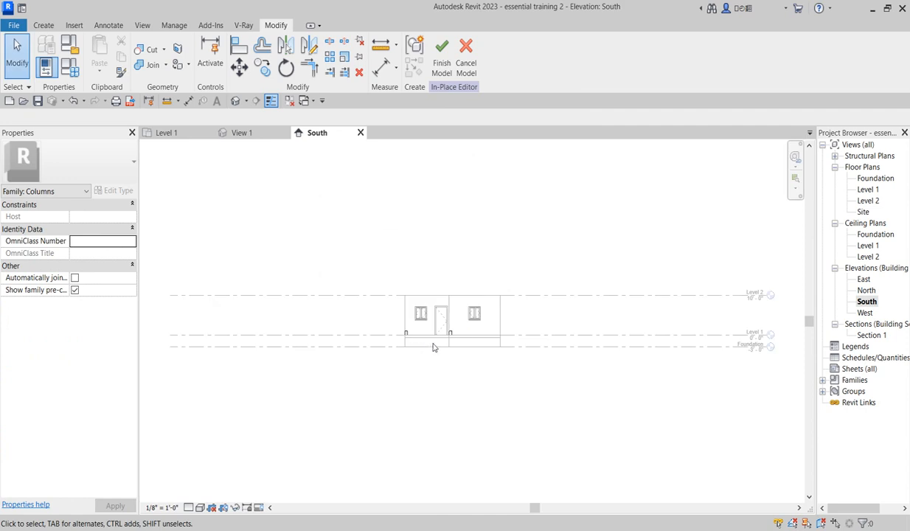
pyautogui.scroll(4, 427, 353)
pyautogui.click(450, 325)
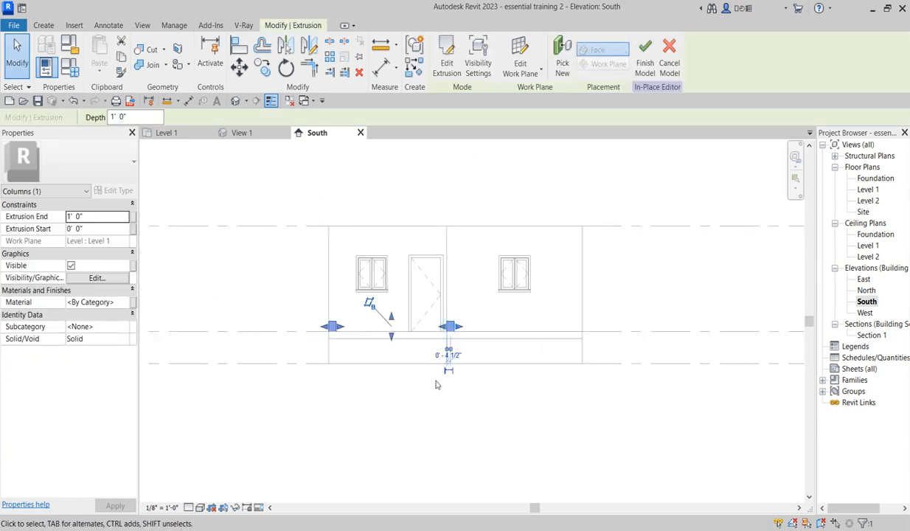
pyautogui.scroll(2, 384, 352)
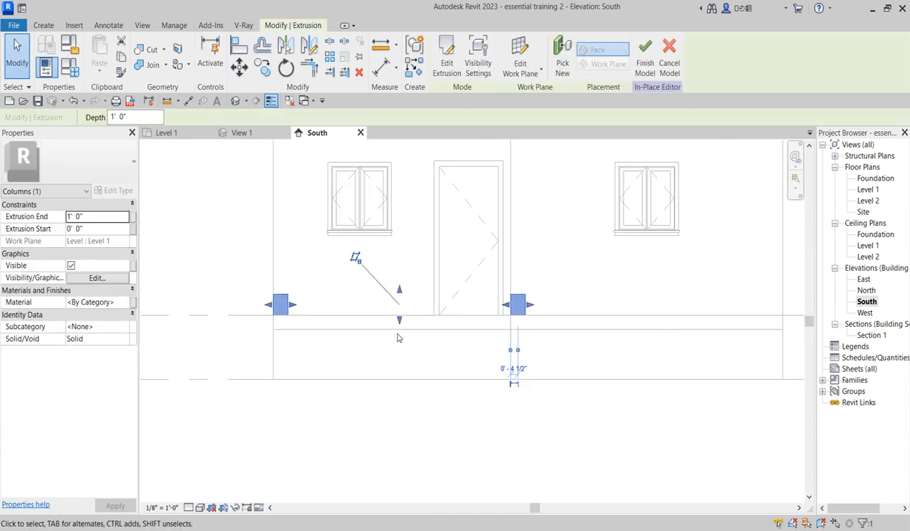
pyautogui.moveTo(399, 320); pyautogui.dragTo(412, 383)
pyautogui.scroll(-2, 399, 383)
pyautogui.moveTo(398, 328); pyautogui.dragTo(399, 220)
pyautogui.click(505, 247)
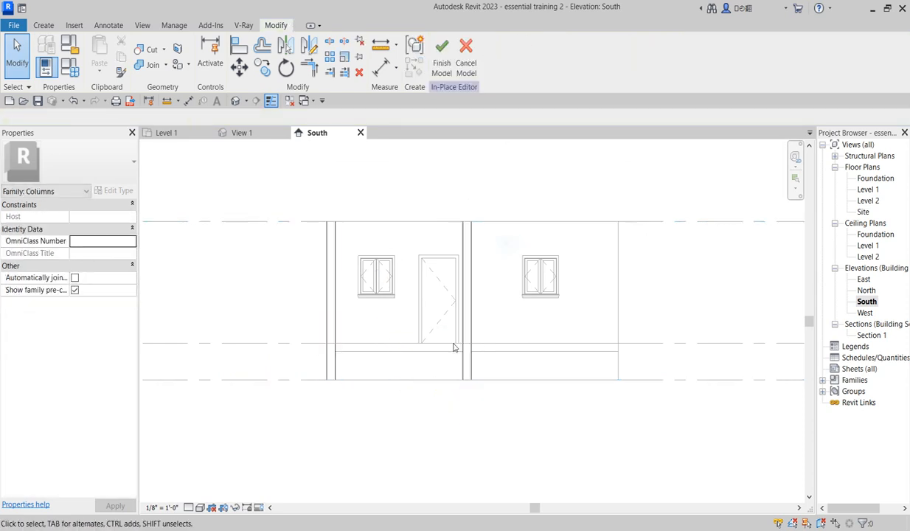
pyautogui.scroll(-2, 450, 354)
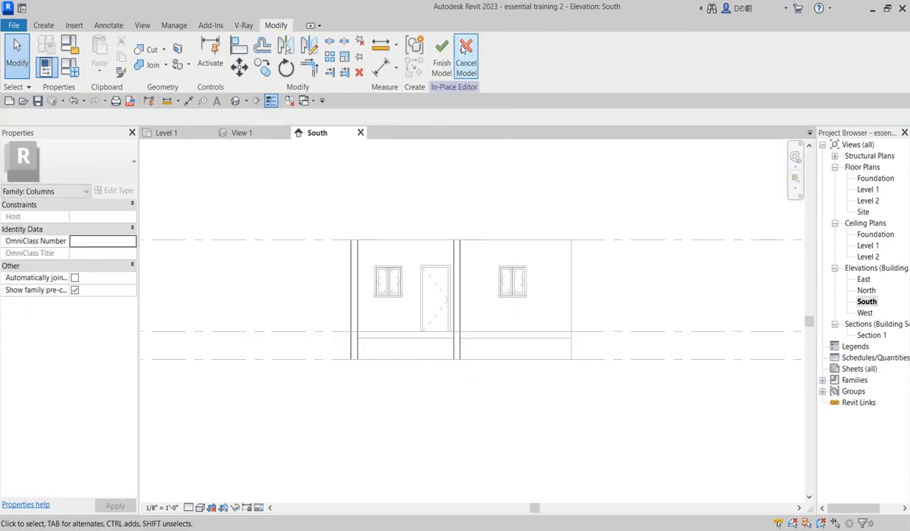
pyautogui.click(441, 54)
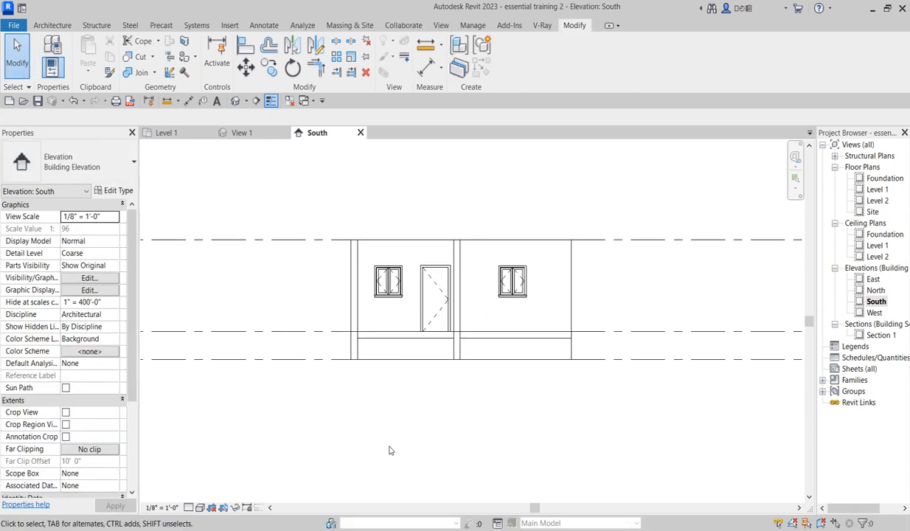
# Check the level heads in the South elevation and open the Level 2 floor plan
pyautogui.moveTo(394, 294); pyautogui.dragTo(350, 300, button='middle')
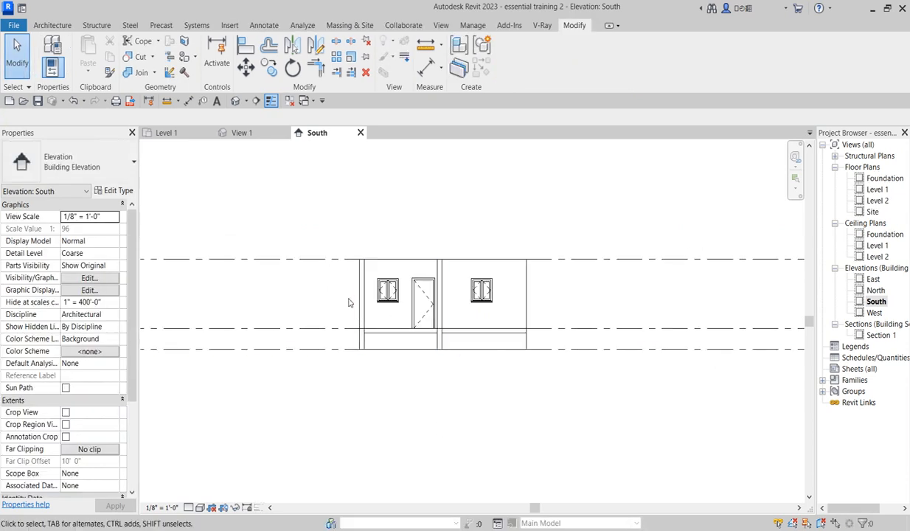
pyautogui.scroll(1, 528, 302)
pyautogui.scroll(-1, 533, 367)
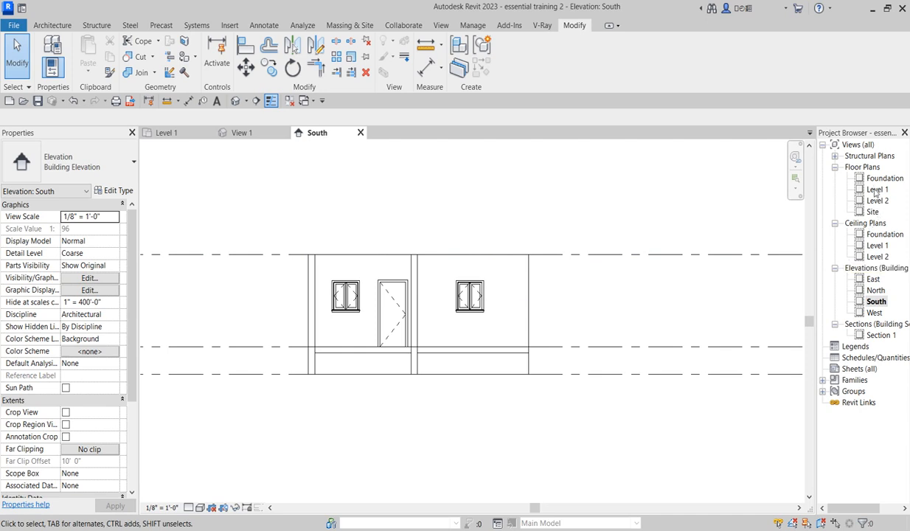
pyautogui.scroll(-6, 571, 317)
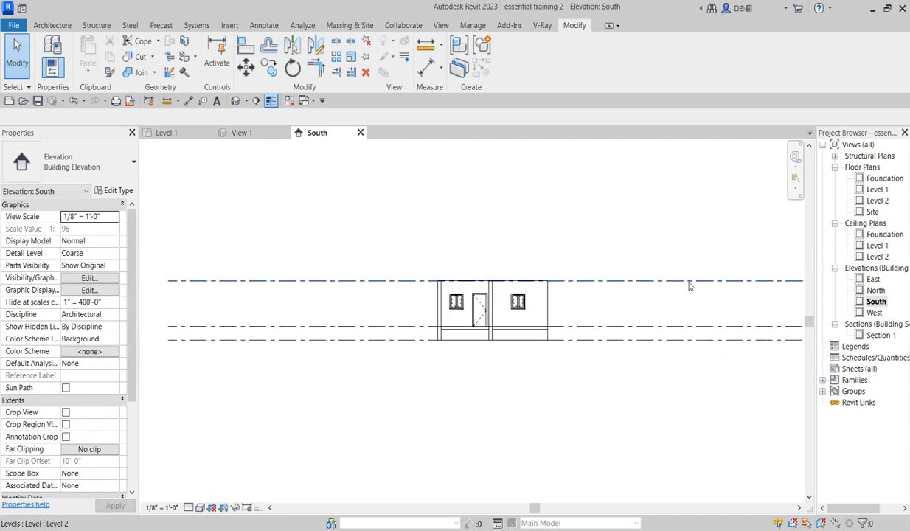
pyautogui.scroll(3, 713, 284)
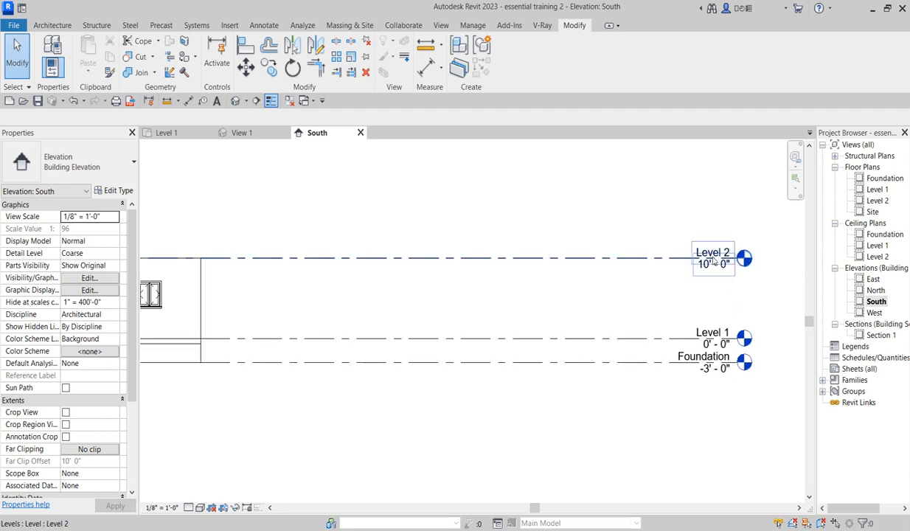
pyautogui.doubleClick(877, 201)
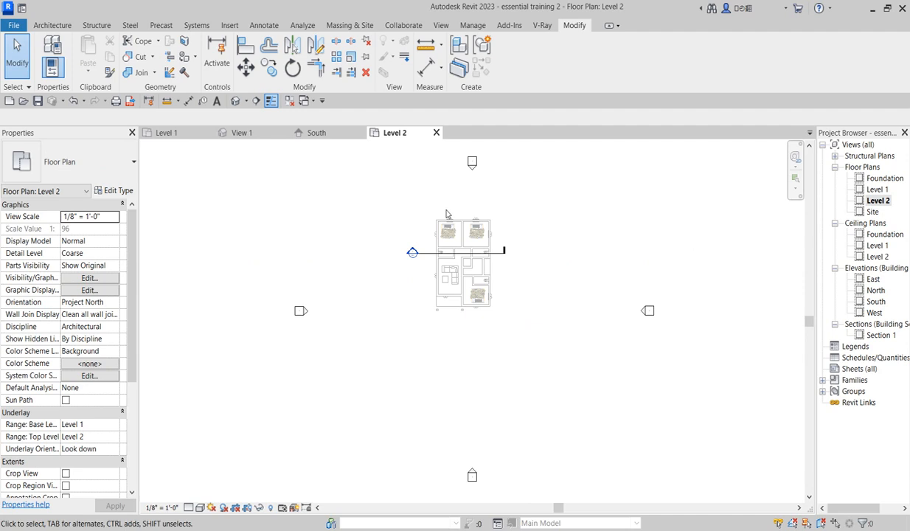
pyautogui.scroll(4, 446, 214)
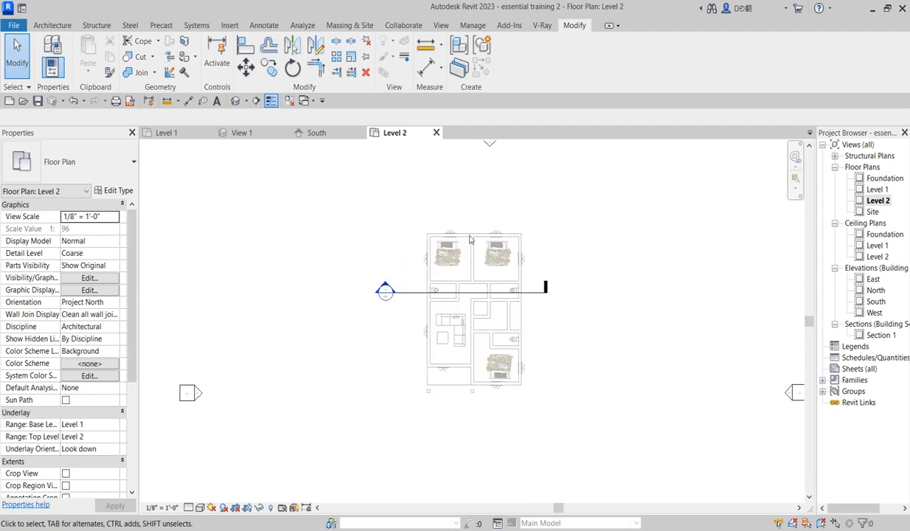
# Start a roof by footprint and pick slope-defining boundary lines offset 2' 0" outside the rear wall and both side walls
pyautogui.click(53, 25)
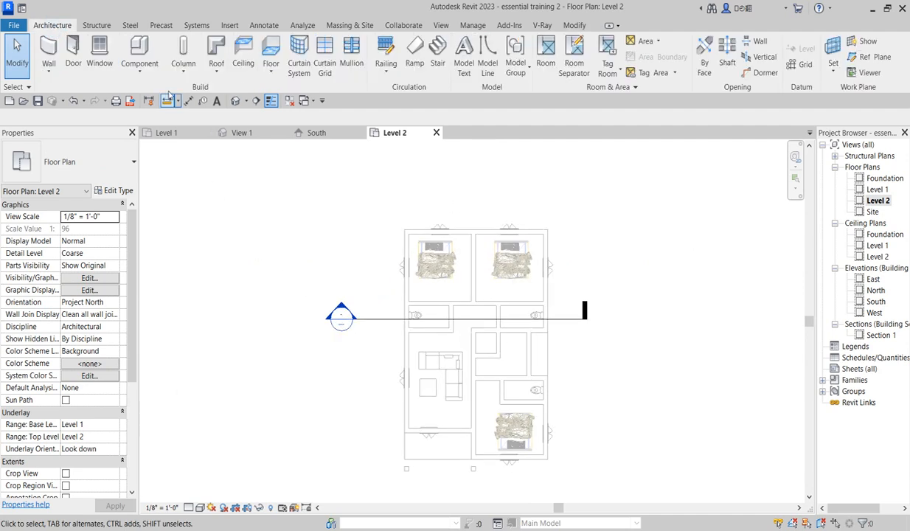
pyautogui.click(216, 77)
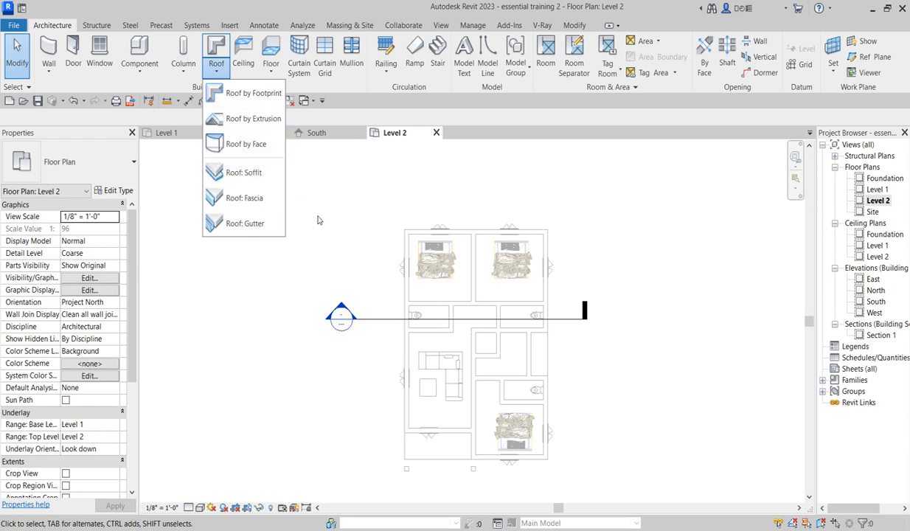
pyautogui.click(251, 93)
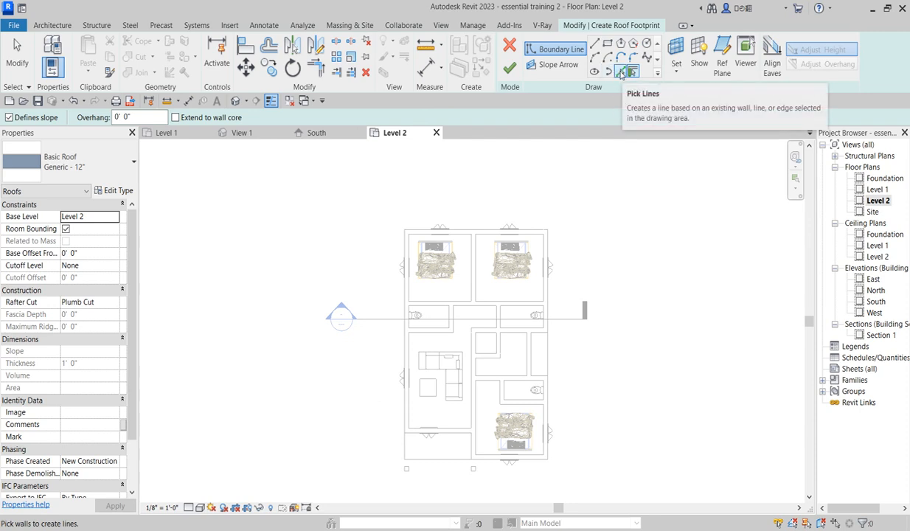
pyautogui.click(622, 73)
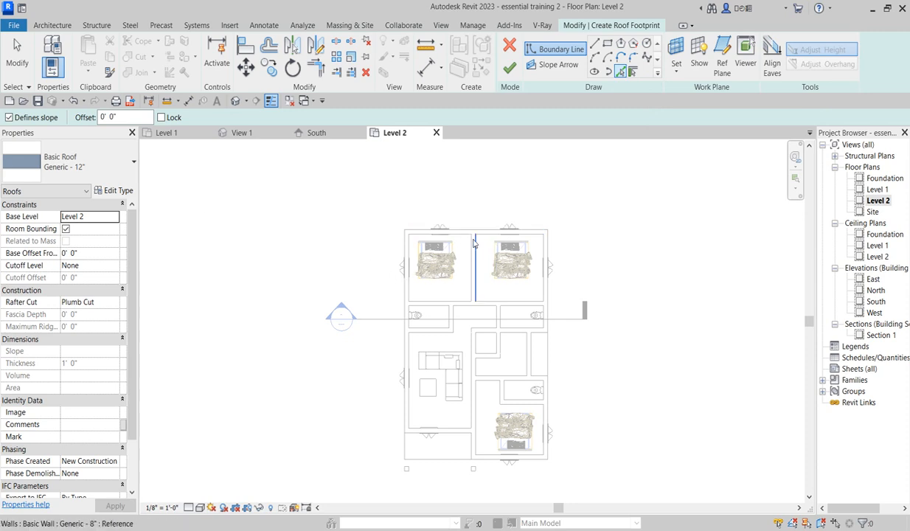
pyautogui.scroll(1, 474, 229)
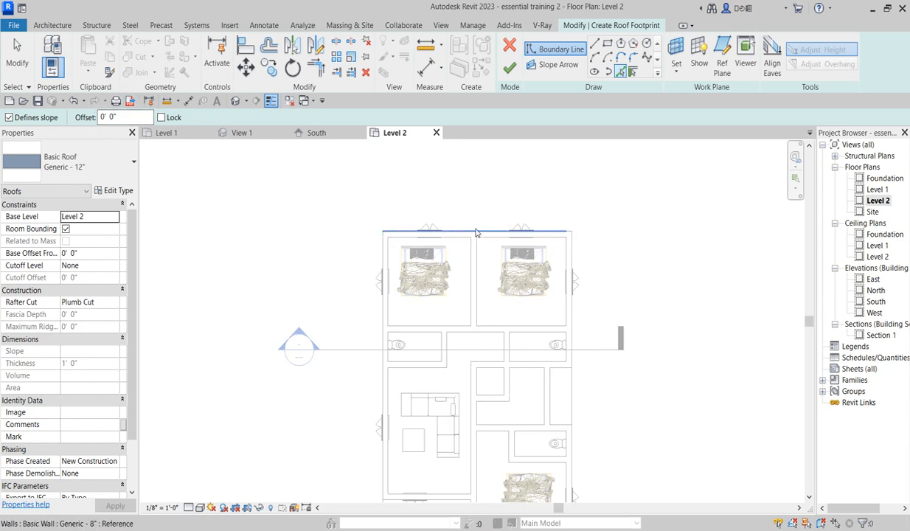
pyautogui.scroll(2, 476, 233)
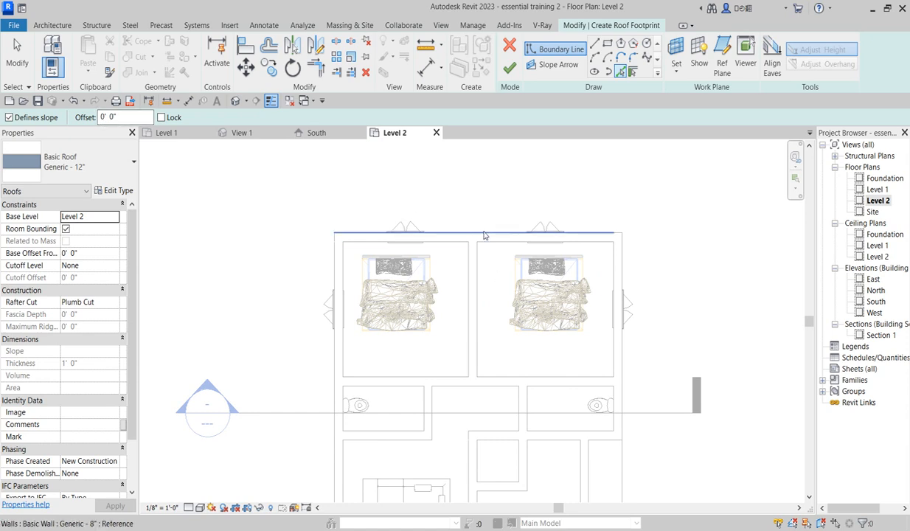
pyautogui.doubleClick(114, 118)
pyautogui.click(107, 125)
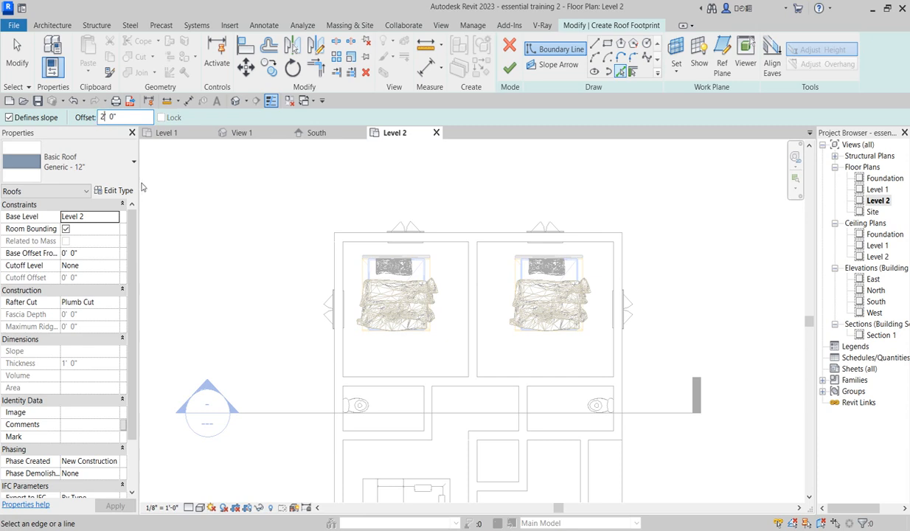
pyautogui.click(360, 233)
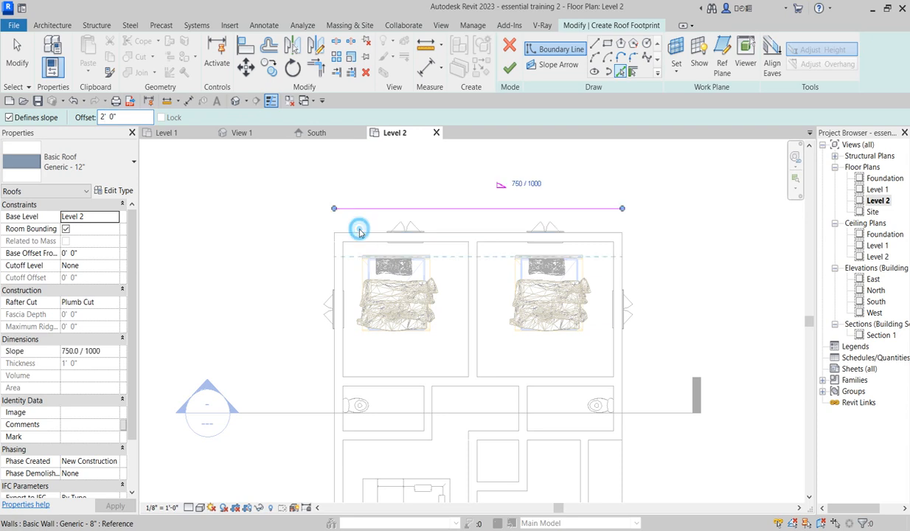
pyautogui.click(334, 267)
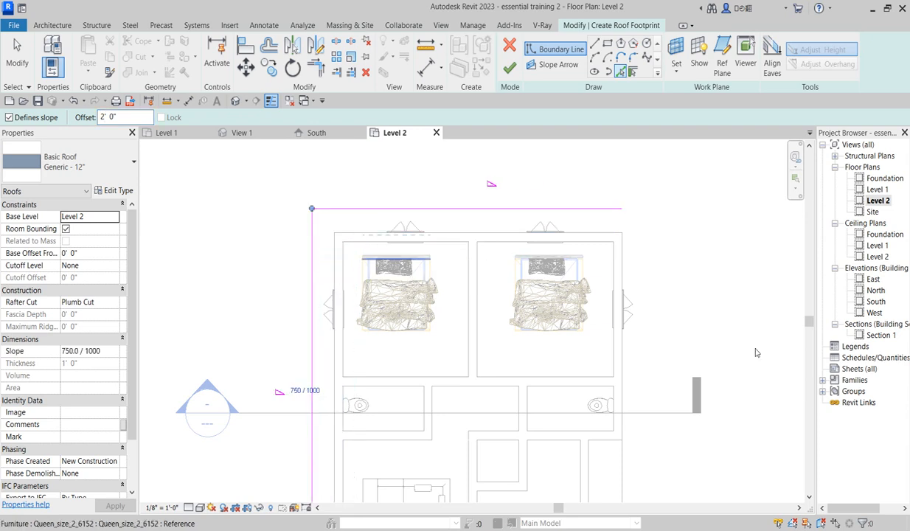
pyautogui.click(623, 262)
pyautogui.scroll(-3, 561, 368)
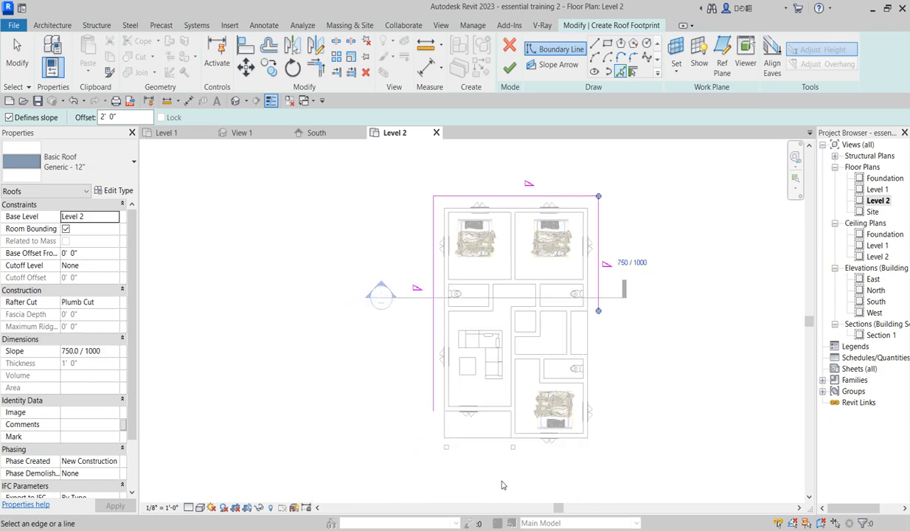
# Add roof boundary lines offset 2' 0" from the front bedroom wall, the inner porch column's side and the outer column's front edge
pyautogui.scroll(3, 546, 404)
pyautogui.scroll(2, 547, 404)
pyautogui.click(516, 426)
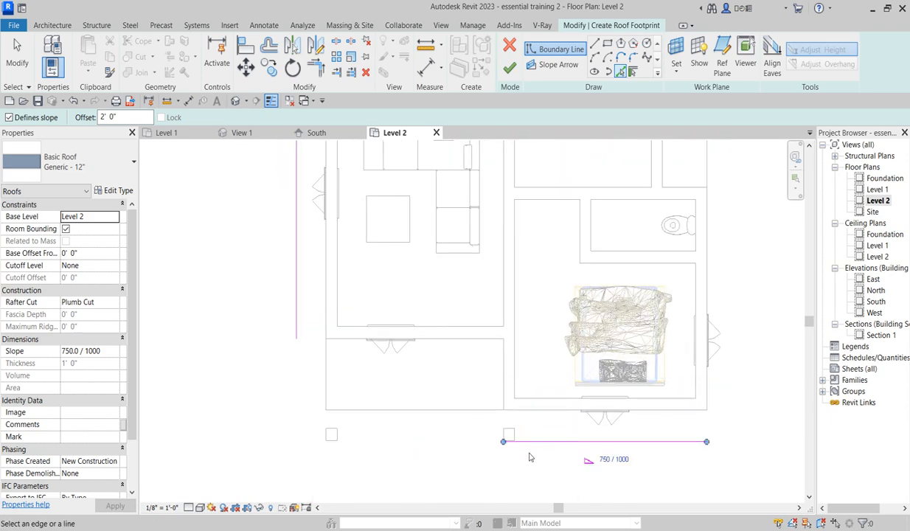
pyautogui.scroll(3, 508, 430)
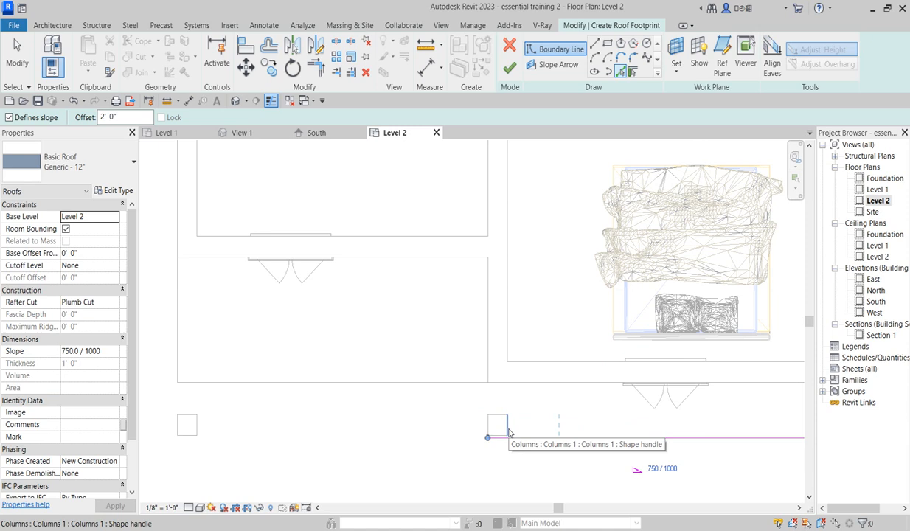
pyautogui.click(506, 429)
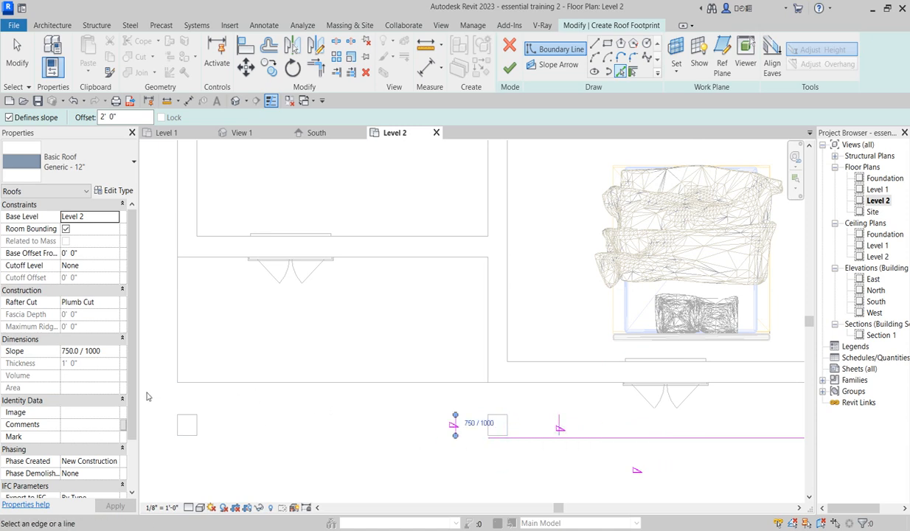
pyautogui.click(191, 441)
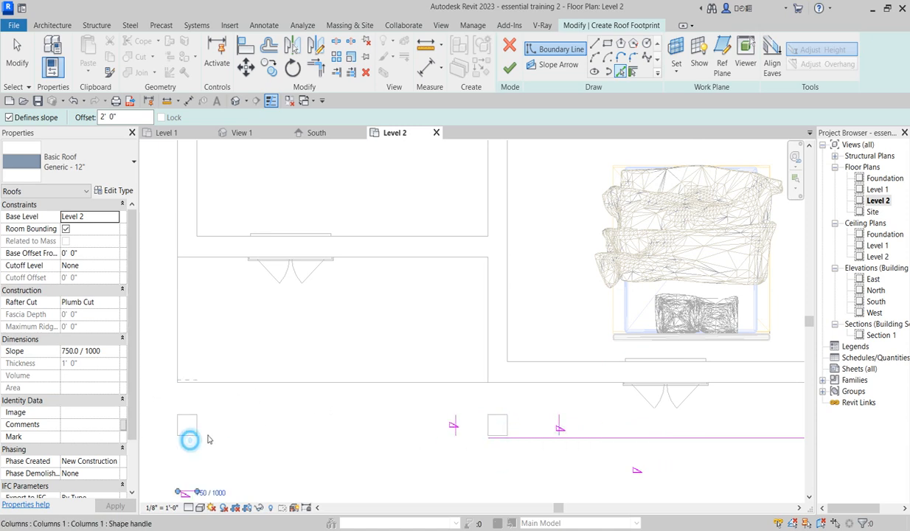
pyautogui.scroll(-4, 364, 468)
pyautogui.press('Escape')
pyautogui.press('Escape')
# Delete the stray short boundary line on the porch side of the inner column
pyautogui.scroll(2, 339, 403)
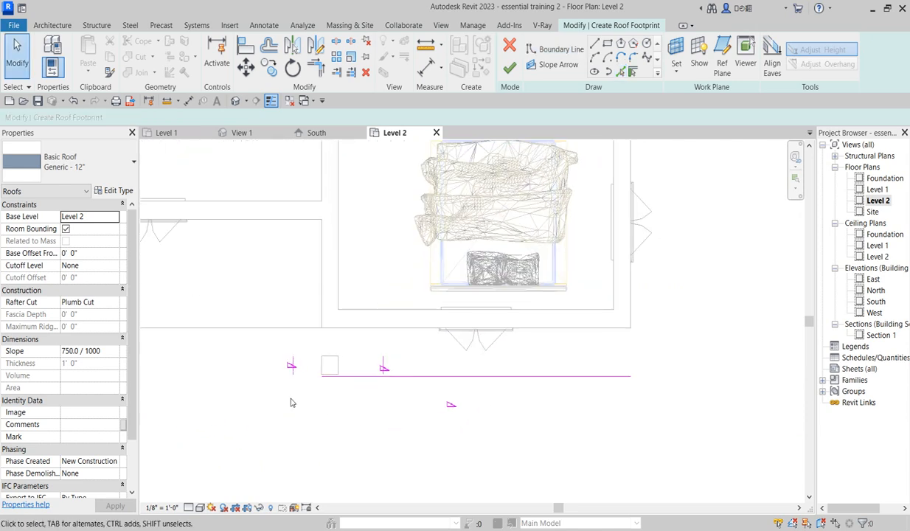
pyautogui.click(292, 364)
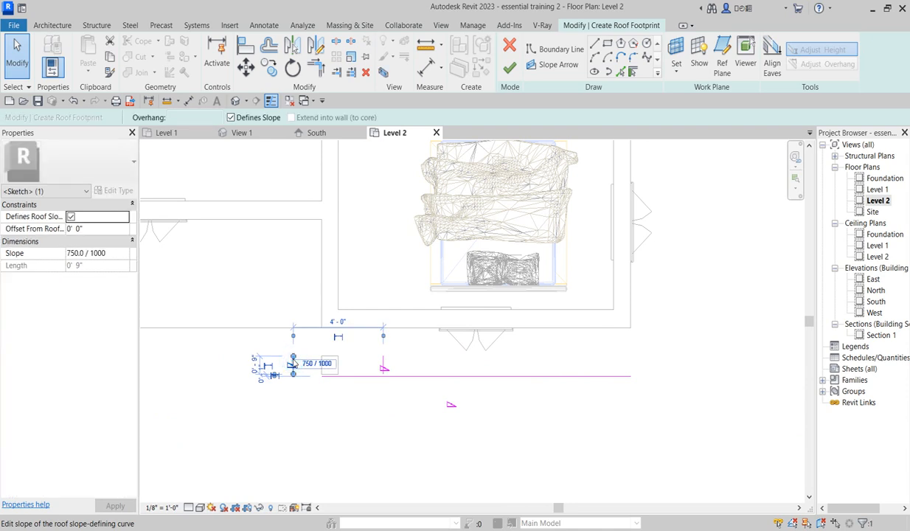
pyautogui.click(365, 72)
# Trim/extend the living room side's roof boundary and the short line in front of the outer column to a corner
pyautogui.scroll(-3, 401, 273)
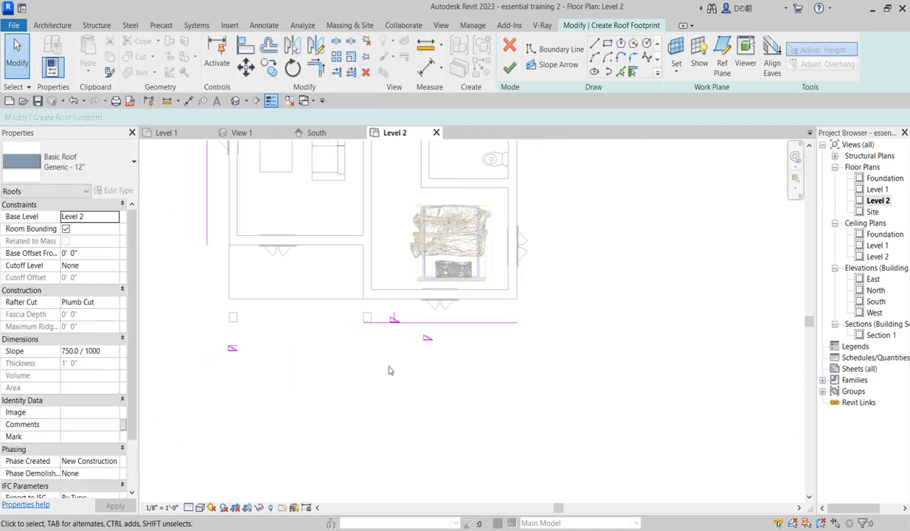
pyautogui.scroll(-2, 390, 370)
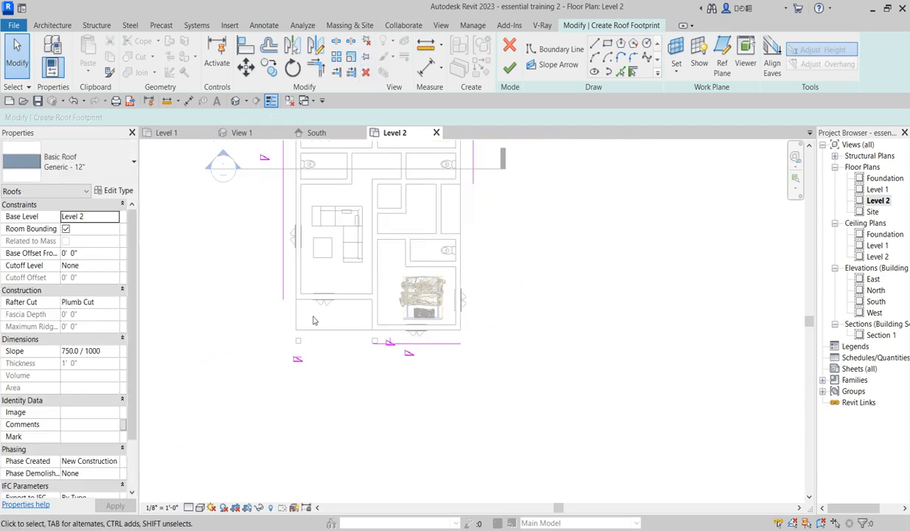
pyautogui.click(319, 70)
pyautogui.scroll(2, 293, 358)
pyautogui.click(291, 356)
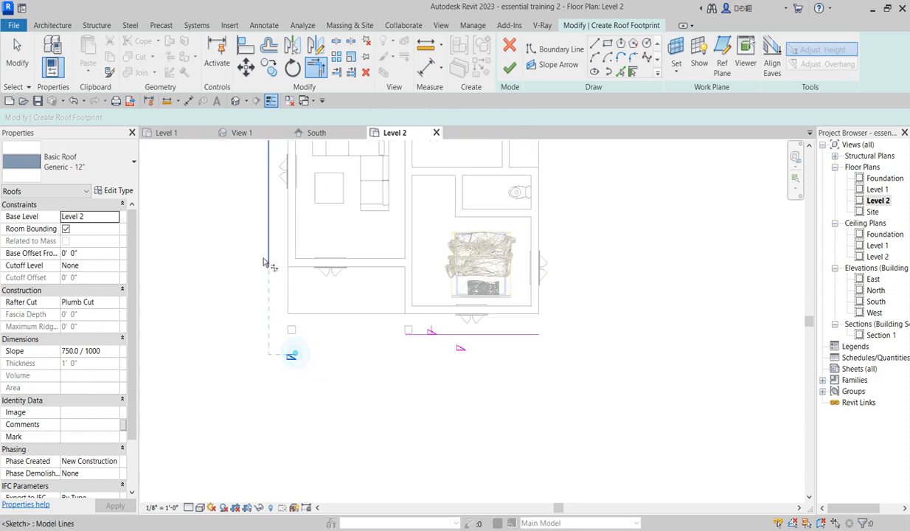
pyautogui.click(268, 258)
pyautogui.click(283, 356)
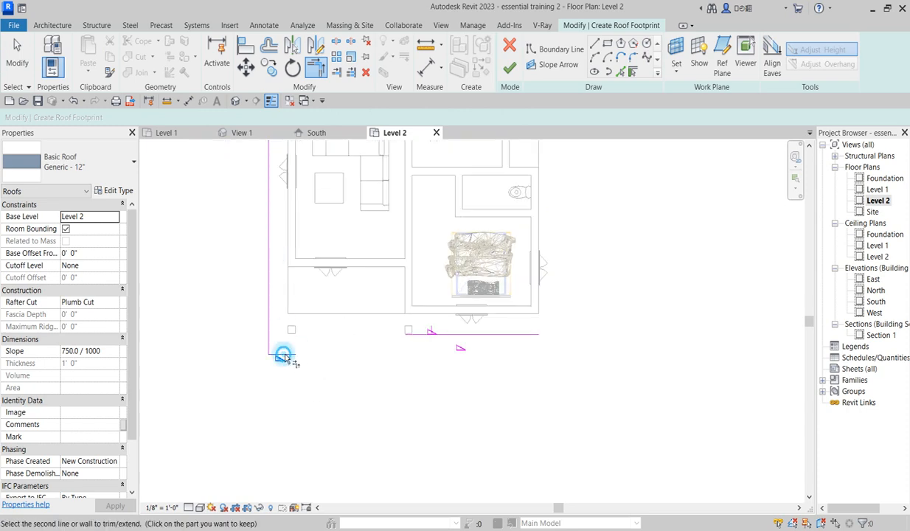
# Trim/extend the porch front line, the short jog line, the bedroom front line and the far side line into a closed roof outline
pyautogui.scroll(2, 431, 324)
pyautogui.click(430, 324)
pyautogui.click(451, 342)
pyautogui.click(430, 354)
pyautogui.click(477, 341)
pyautogui.scroll(-3, 461, 414)
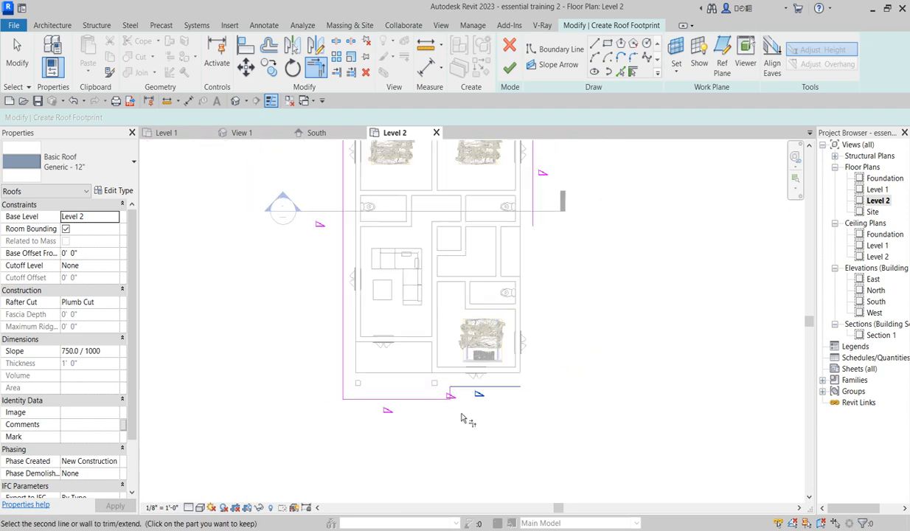
pyautogui.scroll(-2, 461, 418)
pyautogui.click(443, 367)
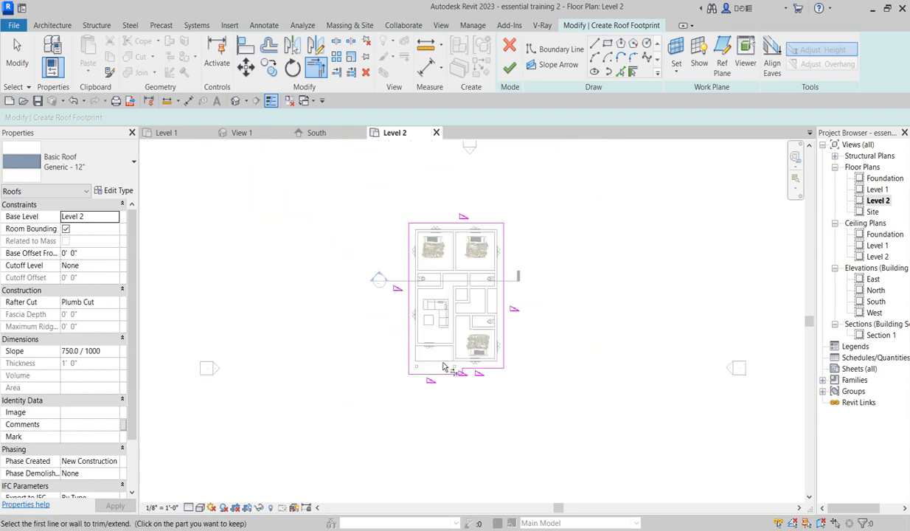
pyautogui.scroll(2, 435, 415)
pyautogui.rightClick(625, 253)
pyautogui.click(652, 260)
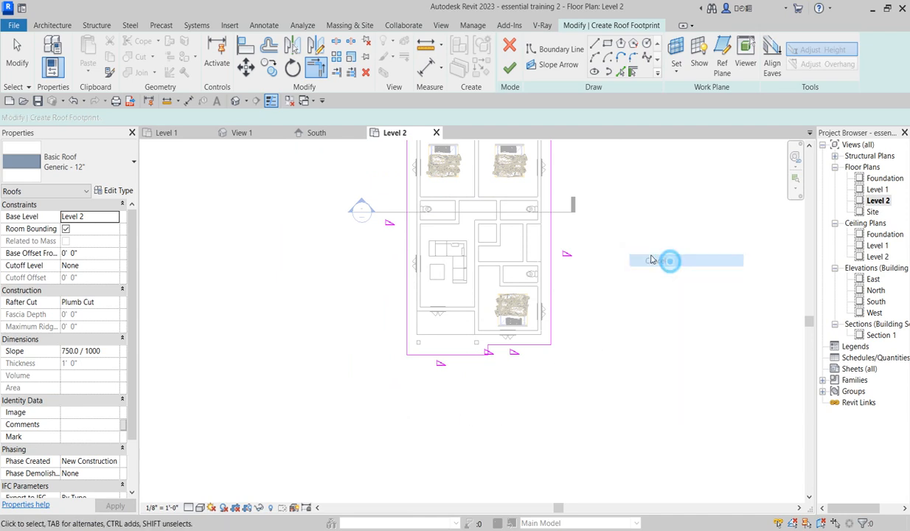
pyautogui.rightClick(649, 253)
pyautogui.click(668, 258)
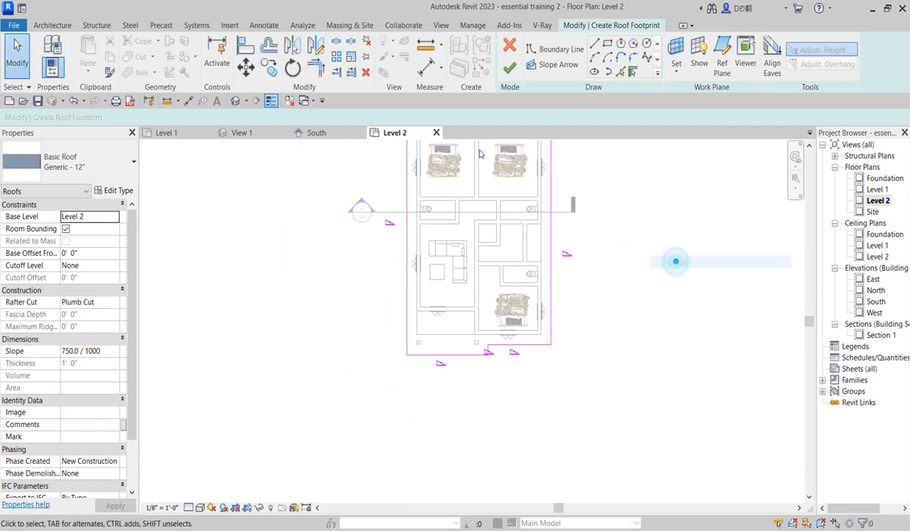
# Finish the roof footprint sketch without attaching the highlighted walls to the roof
pyautogui.click(509, 69)
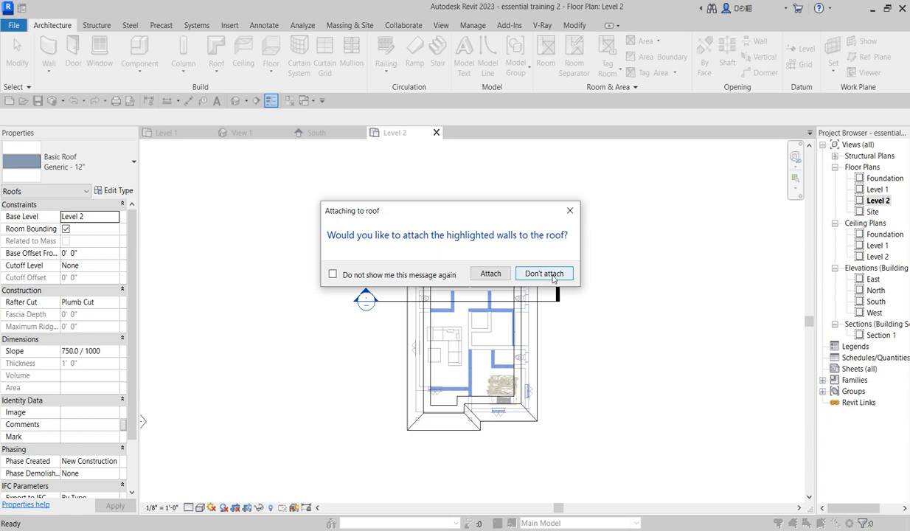
pyautogui.click(553, 277)
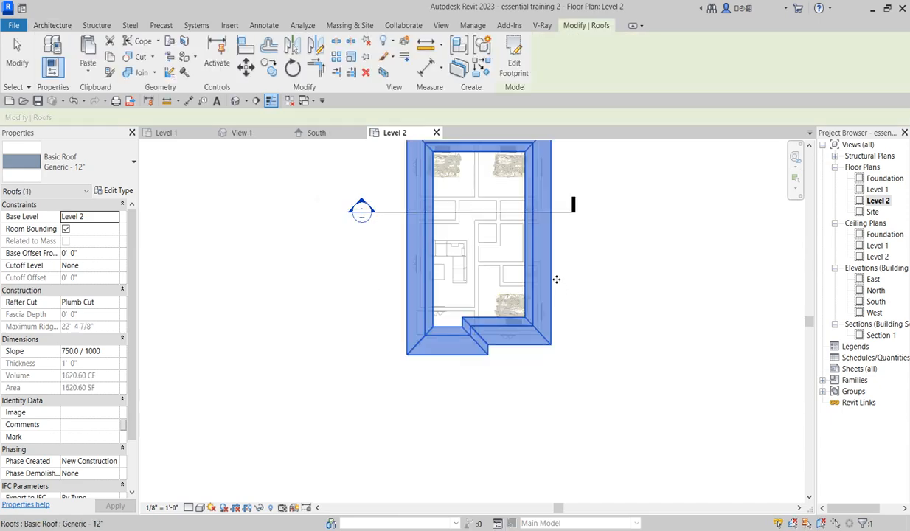
pyautogui.click(430, 400)
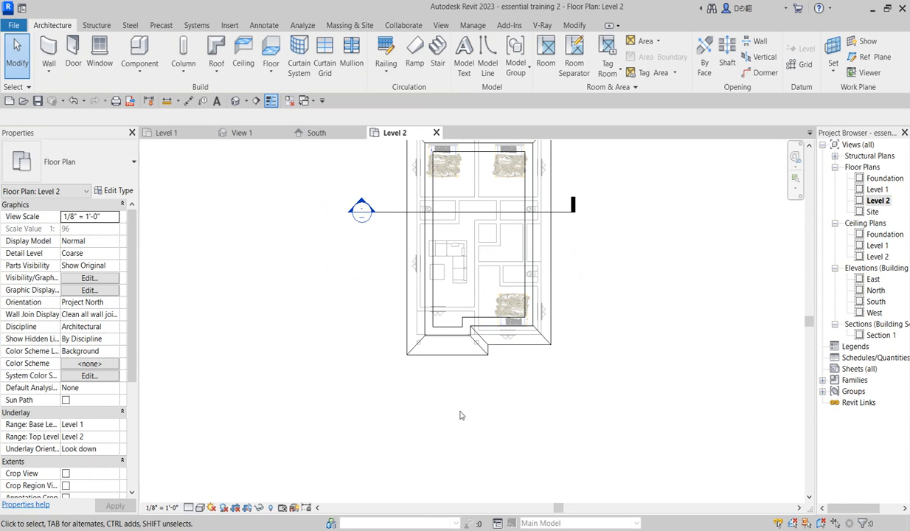
# Open the South elevation to examine the new roof above the house and porch columns
pyautogui.scroll(-2, 461, 413)
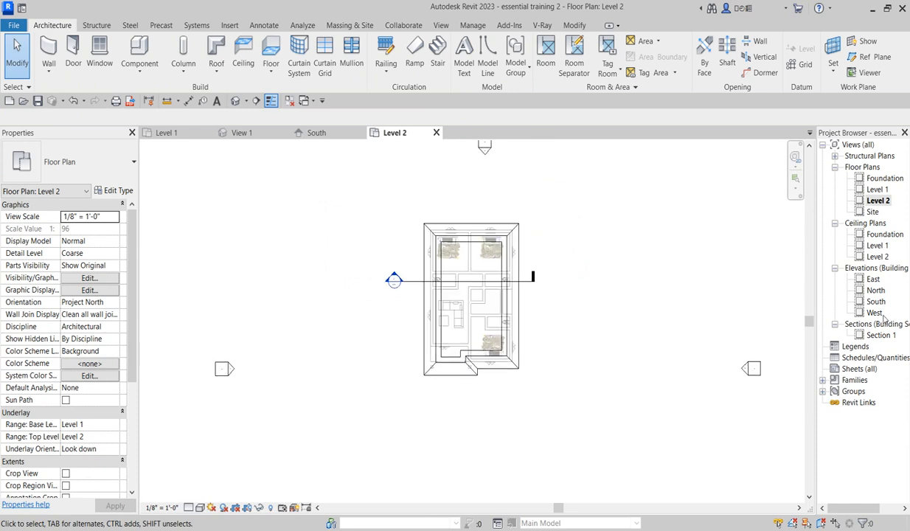
pyautogui.doubleClick(854, 300)
pyautogui.scroll(-4, 599, 264)
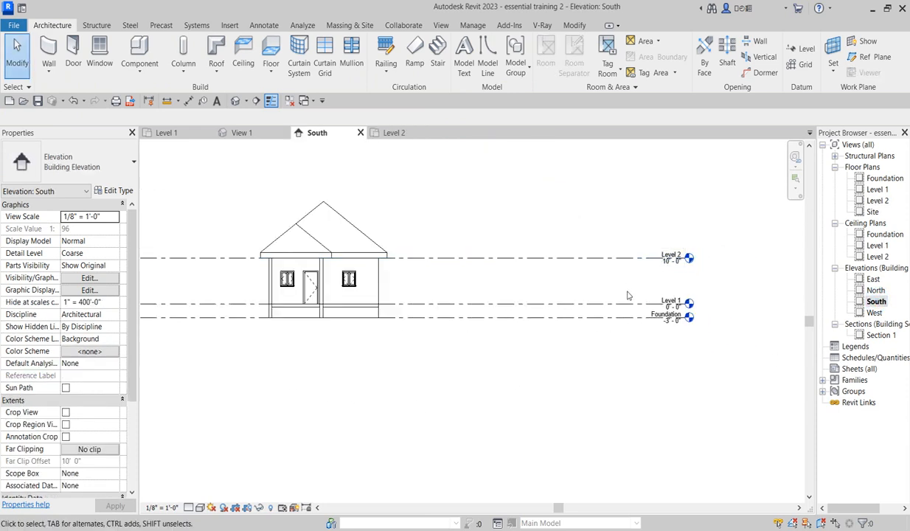
# Examine the roof's fascia depth, eaves and overhangs above the front wall and porch columns in the South elevation
pyautogui.scroll(4, 457, 246)
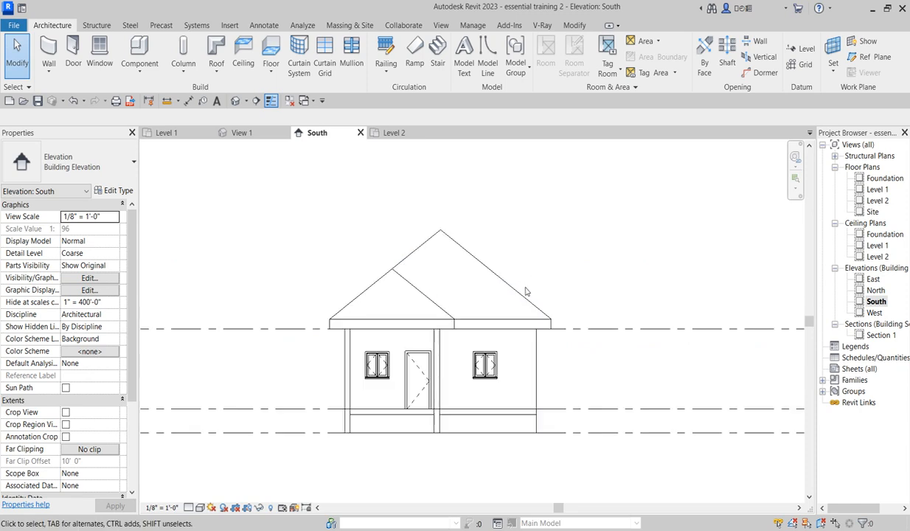
pyautogui.scroll(2, 542, 320)
pyautogui.scroll(-3, 530, 317)
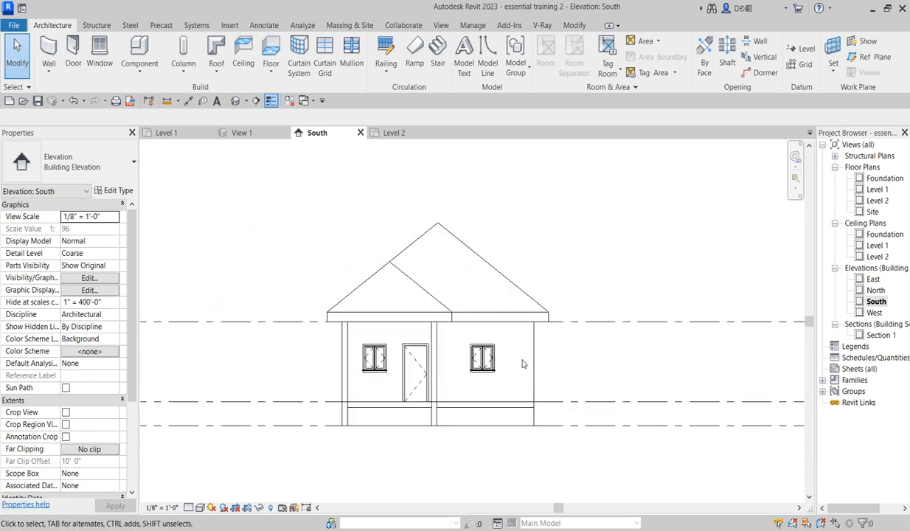
pyautogui.scroll(2, 502, 347)
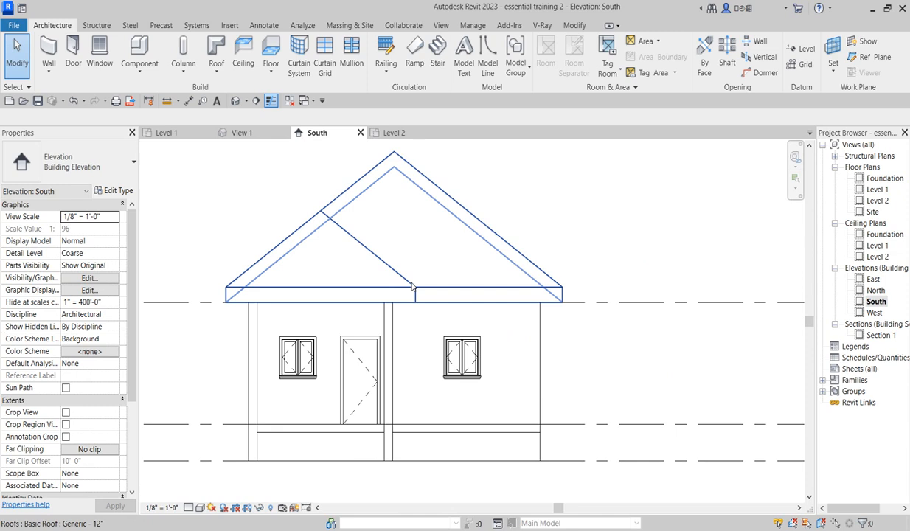
pyautogui.scroll(-3, 546, 225)
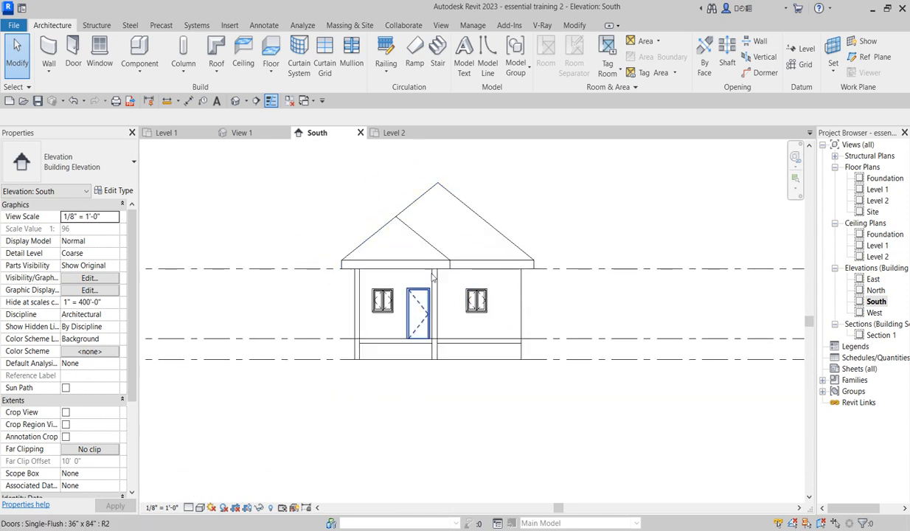
pyautogui.scroll(2, 438, 255)
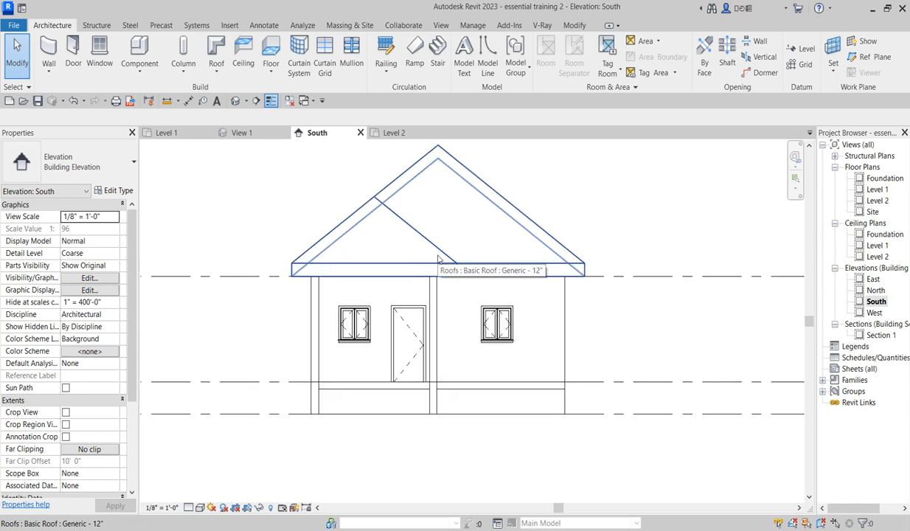
pyautogui.scroll(1, 583, 275)
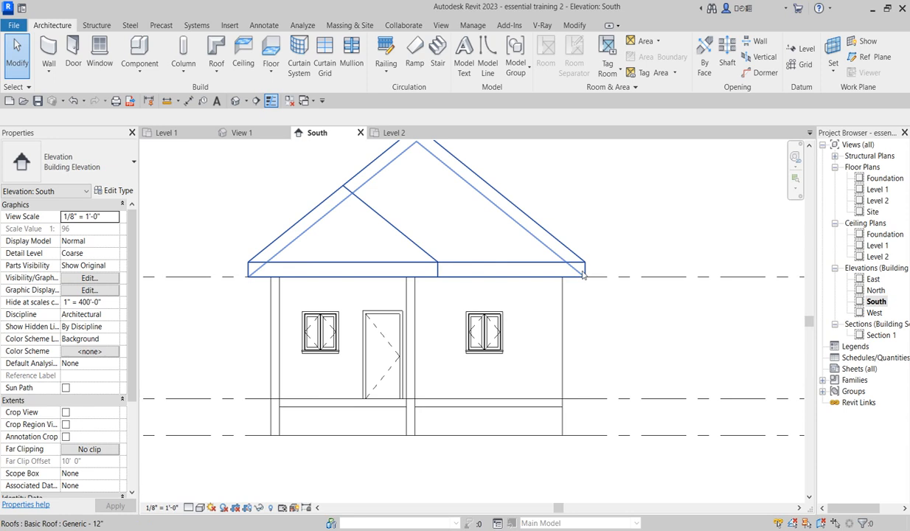
pyautogui.scroll(2, 582, 275)
pyautogui.scroll(-5, 591, 264)
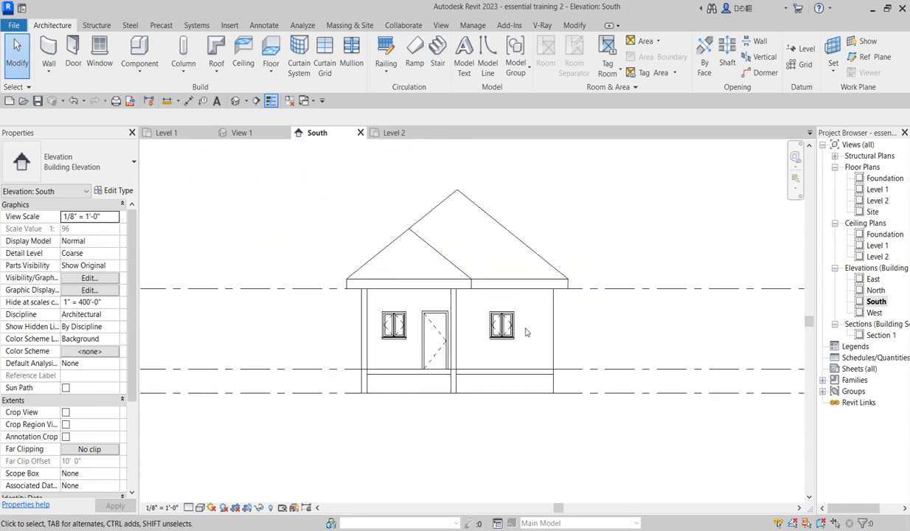
pyautogui.scroll(2, 455, 284)
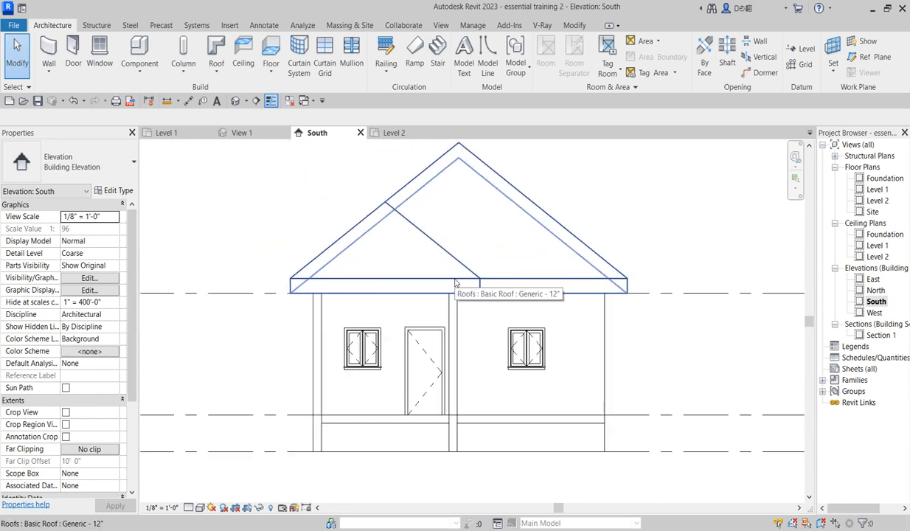
# Set the structure layer thickness of the Generic - 12" roof type to 0' 2" and apply it to the roof
pyautogui.doubleClick(455, 284)
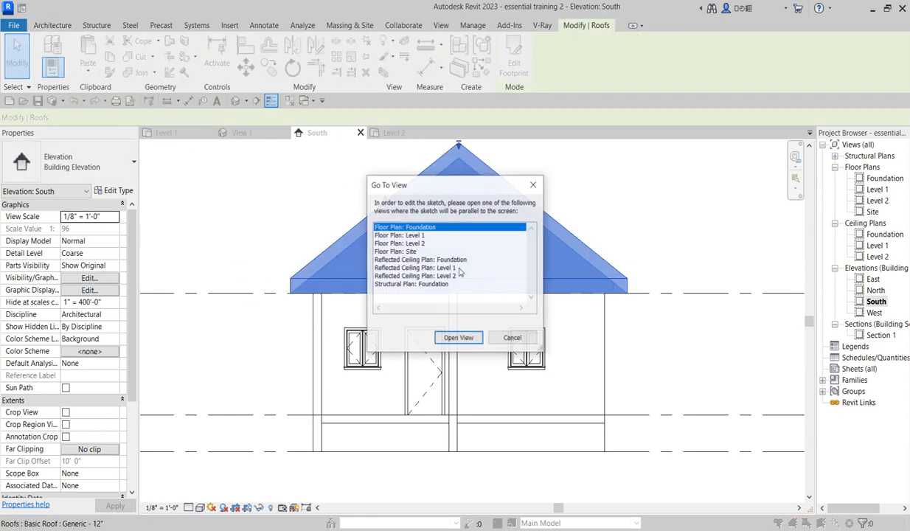
pyautogui.click(533, 184)
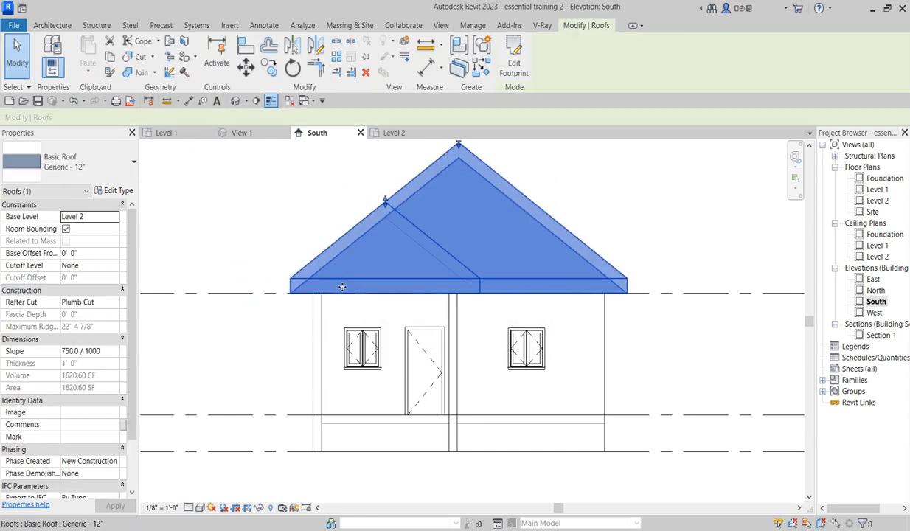
pyautogui.click(113, 190)
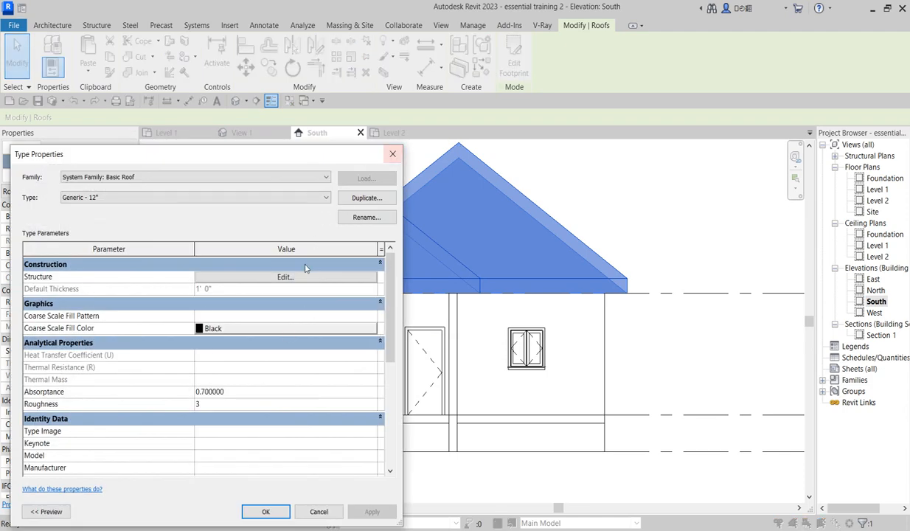
pyautogui.click(284, 277)
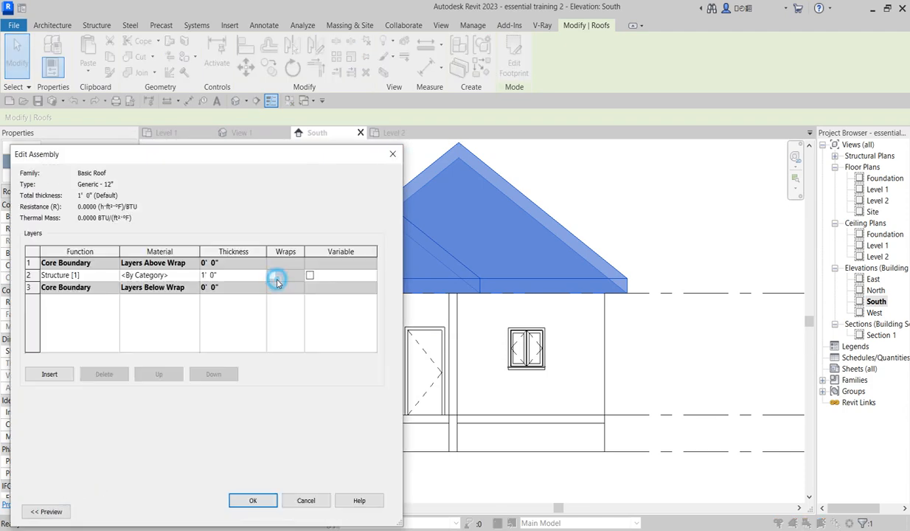
pyautogui.click(206, 280)
pyautogui.click(209, 279)
pyautogui.press('BackSpace')
pyautogui.write('0')
pyautogui.click(250, 504)
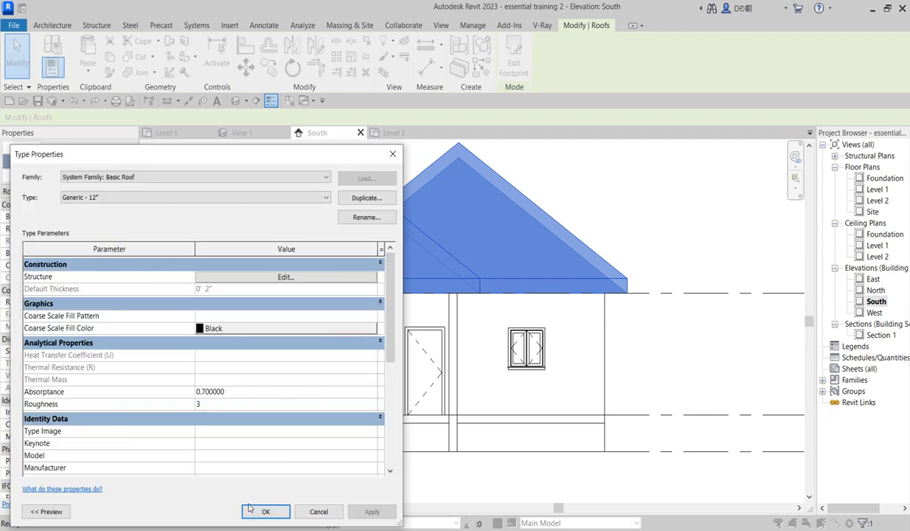
pyautogui.click(371, 513)
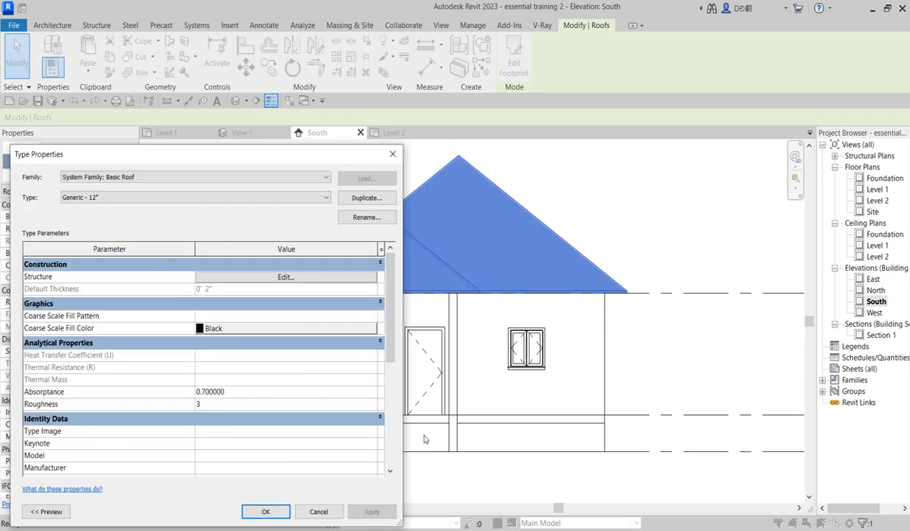
pyautogui.click(281, 510)
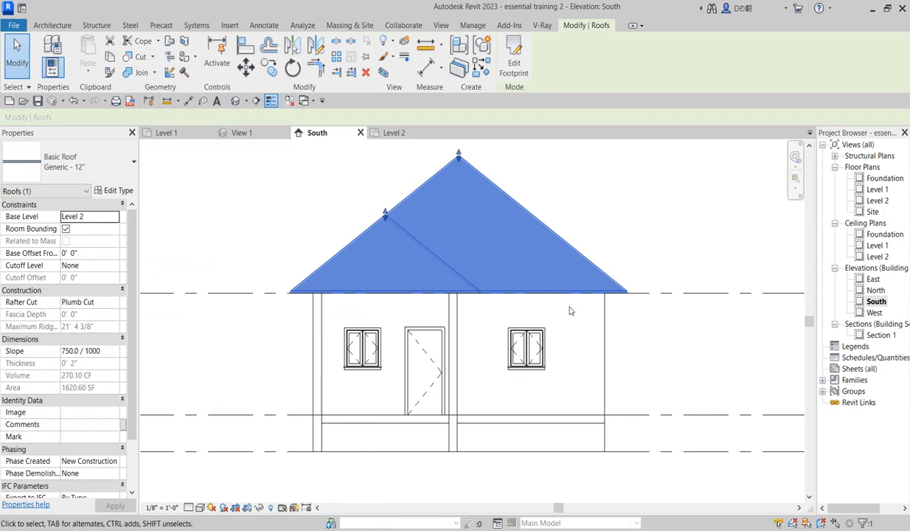
# Examine the eave edge of the thinner roof over the bedroom side and front wall
pyautogui.scroll(6, 641, 296)
pyautogui.click(669, 292)
pyautogui.scroll(-6, 594, 328)
pyautogui.scroll(1, 590, 330)
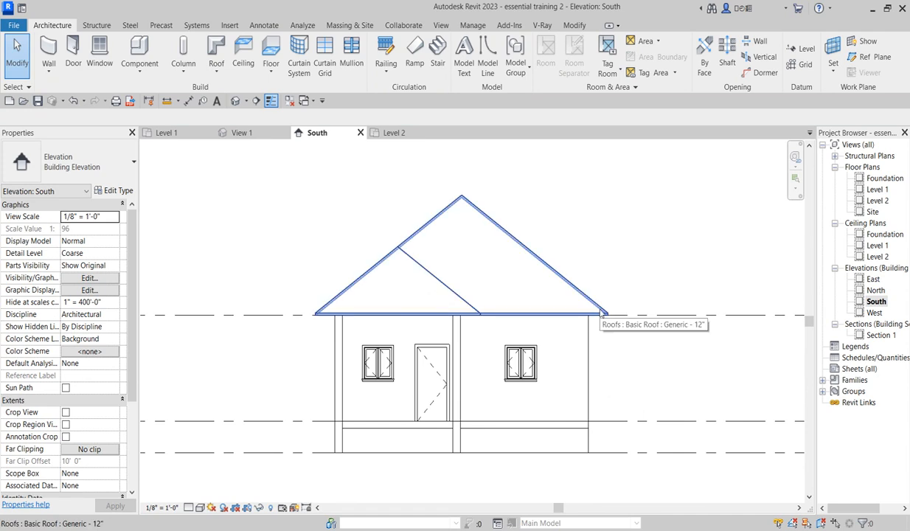
pyautogui.scroll(4, 601, 314)
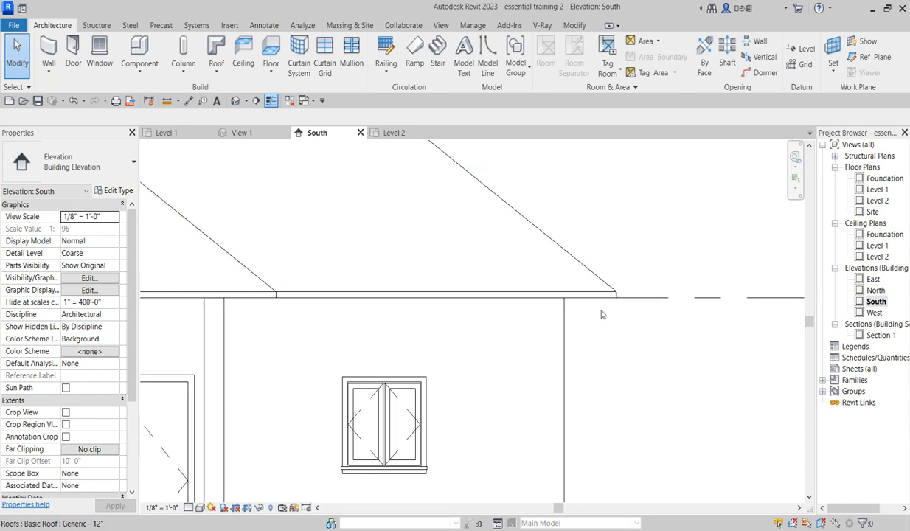
pyautogui.scroll(-3, 601, 314)
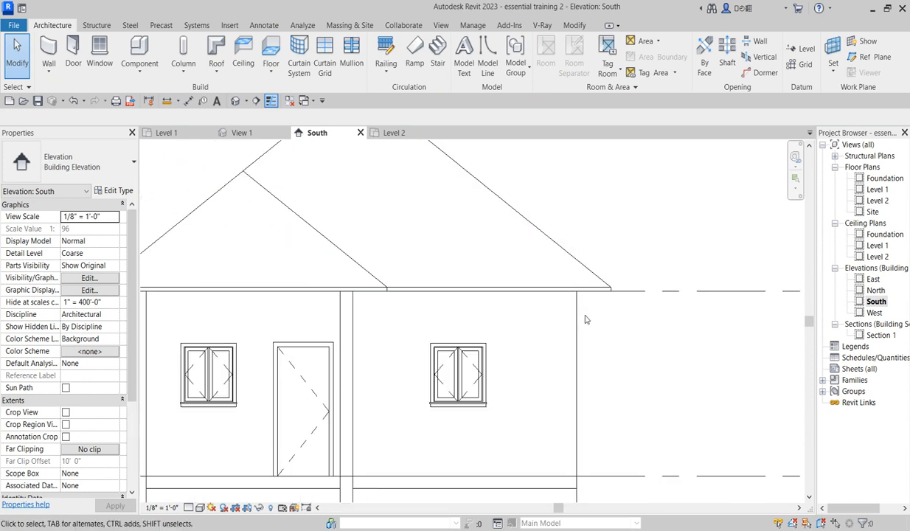
pyautogui.scroll(-2, 578, 306)
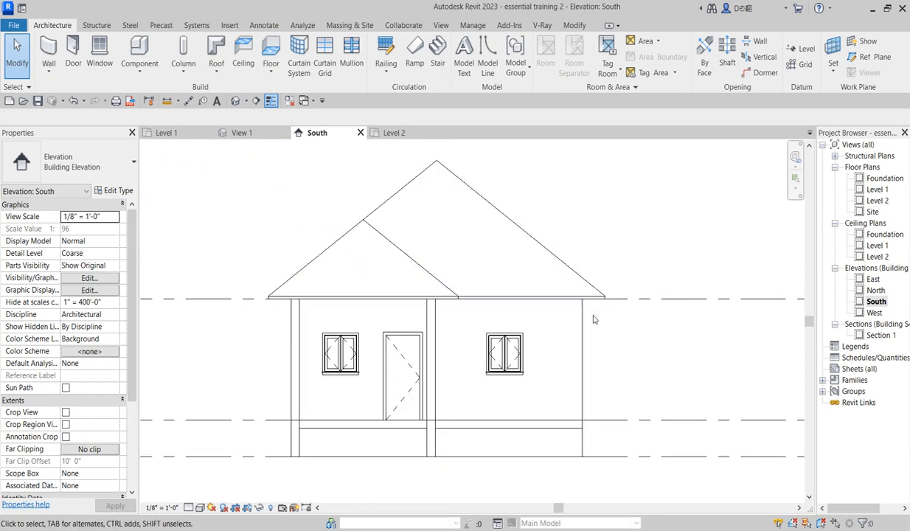
pyautogui.scroll(2, 446, 291)
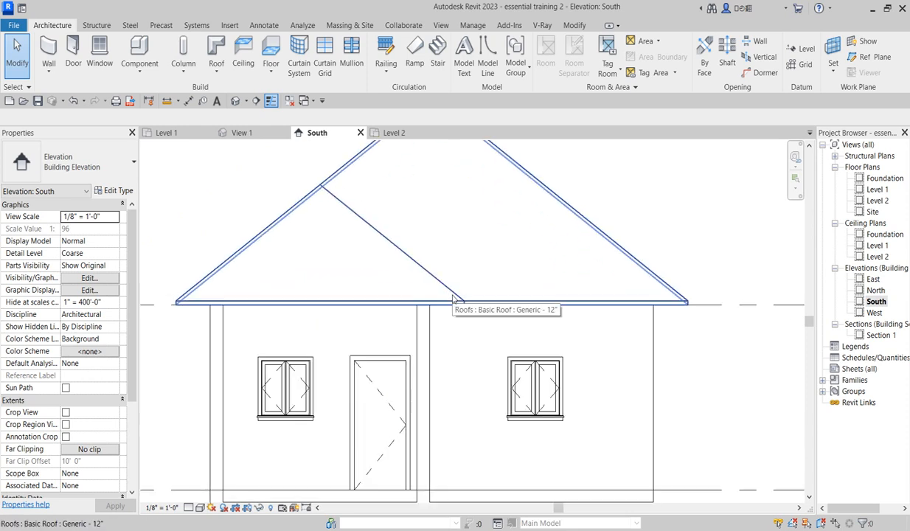
# Set the structure layer thickness of the Generic - 12" roof type to 0' 1"
pyautogui.click(452, 298)
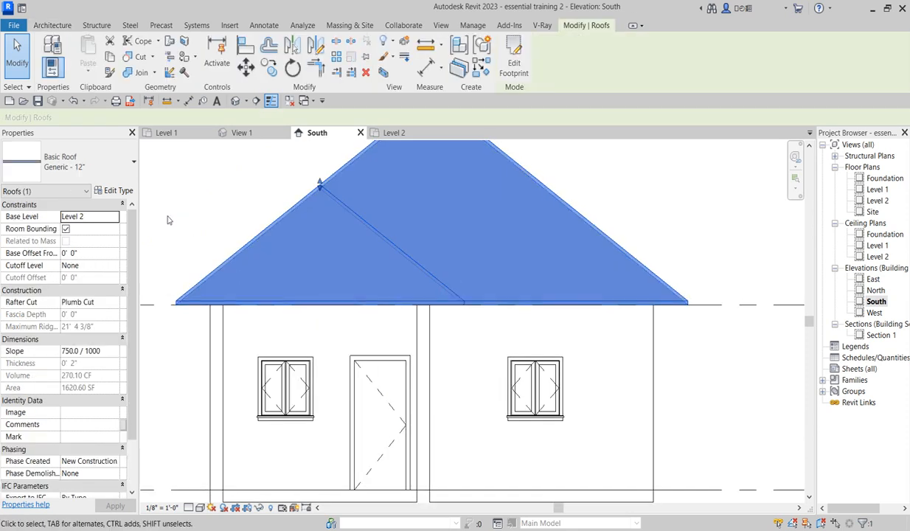
pyautogui.click(121, 193)
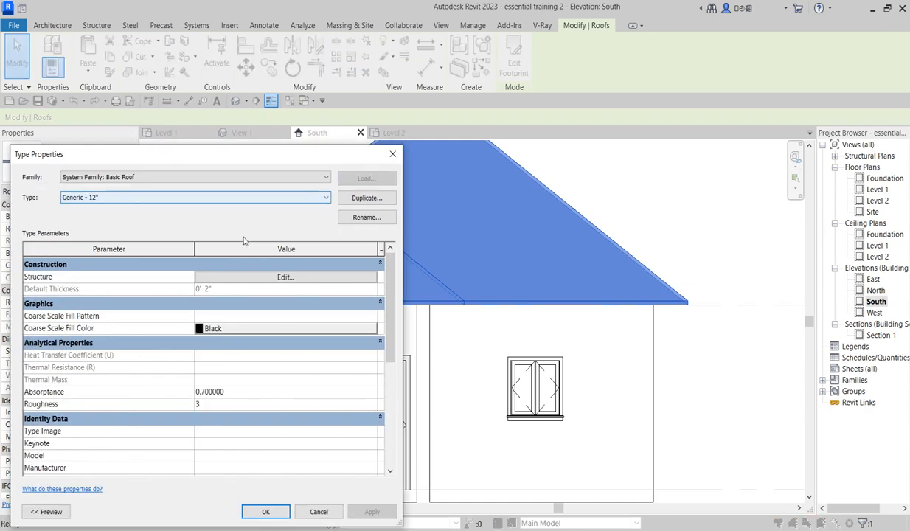
pyautogui.click(284, 277)
pyautogui.click(215, 275)
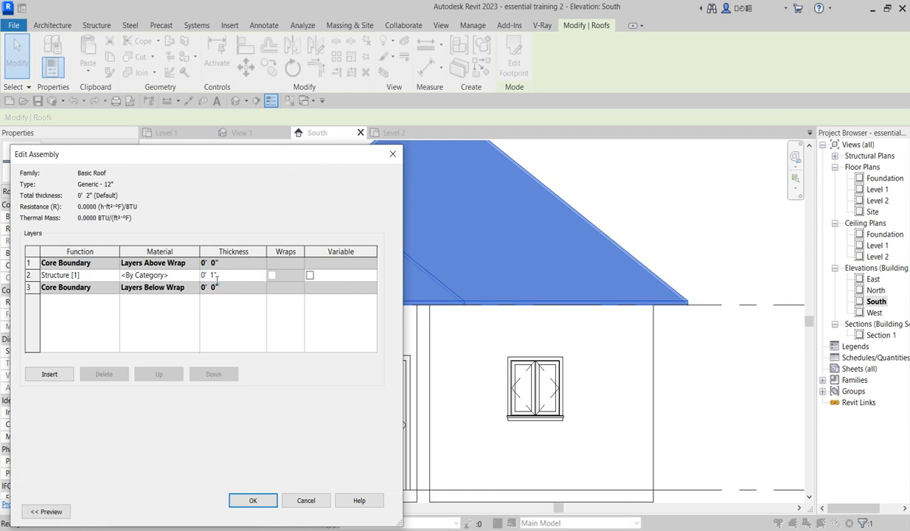
pyautogui.click(260, 499)
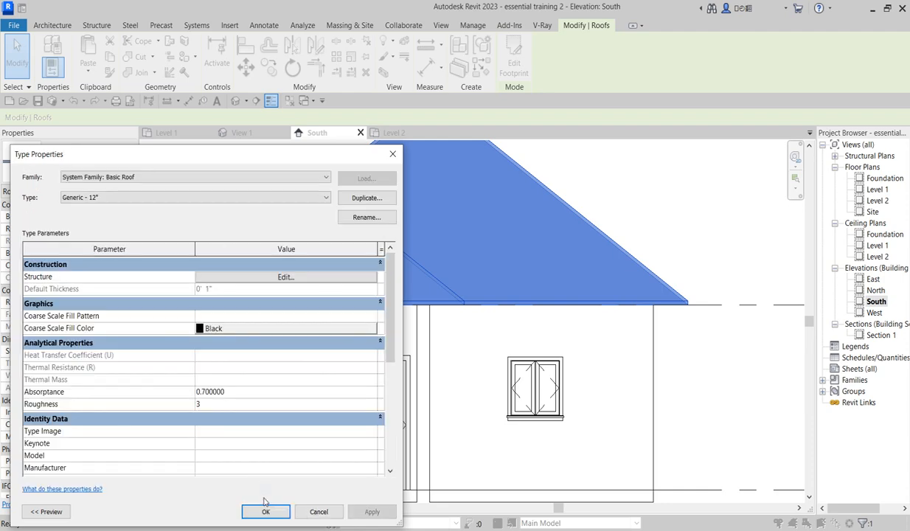
pyautogui.click(264, 509)
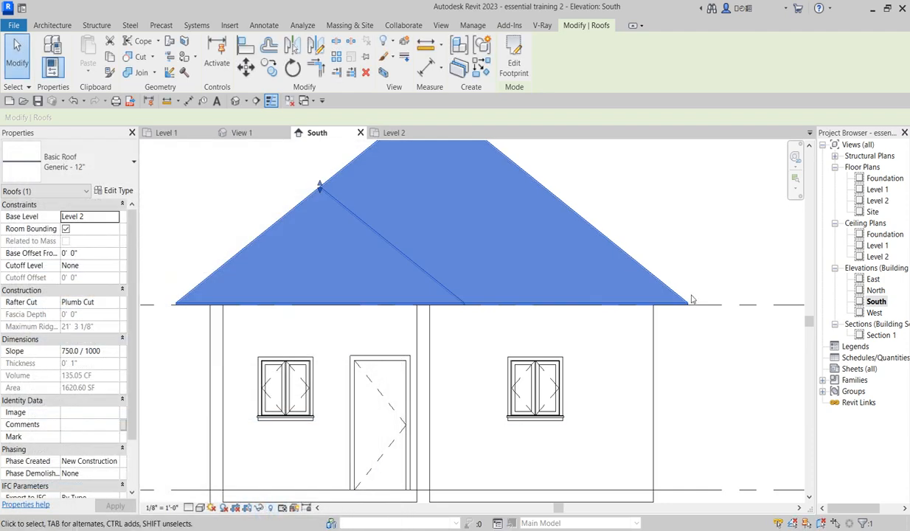
# Examine both eave ends of the roof and the area where it meets the porch columns and front wall
pyautogui.scroll(2, 685, 289)
pyautogui.press('Escape')
pyautogui.scroll(-4, 646, 359)
pyautogui.scroll(2, 642, 350)
pyautogui.scroll(-2, 412, 288)
pyautogui.scroll(3, 443, 293)
pyautogui.scroll(-3, 568, 290)
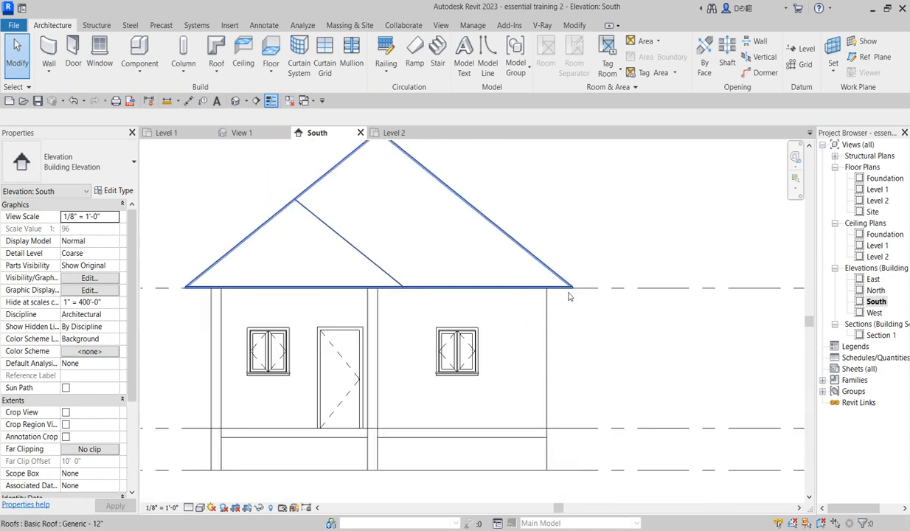
pyautogui.scroll(2, 383, 303)
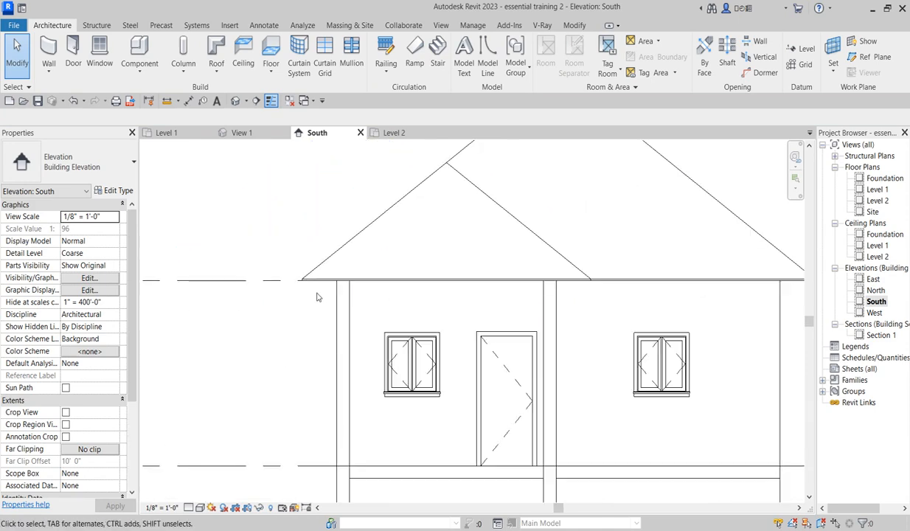
pyautogui.scroll(-2, 437, 312)
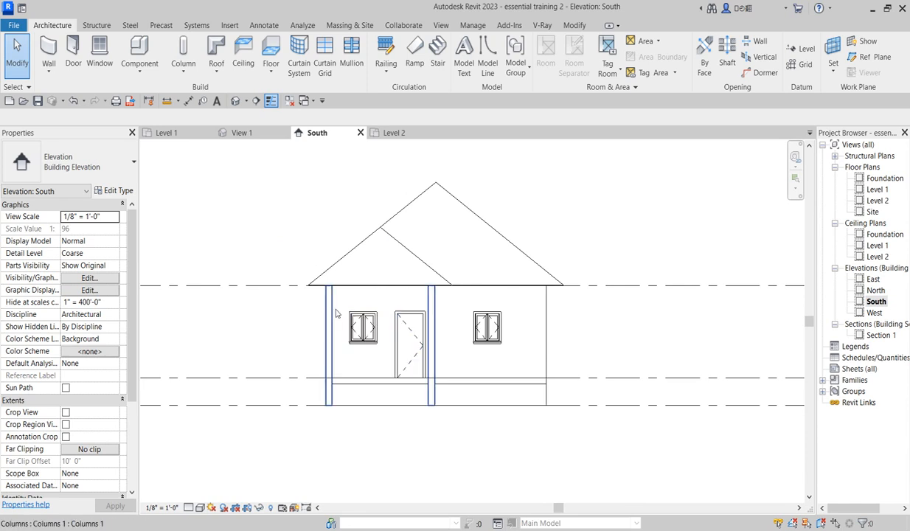
pyautogui.scroll(3, 398, 313)
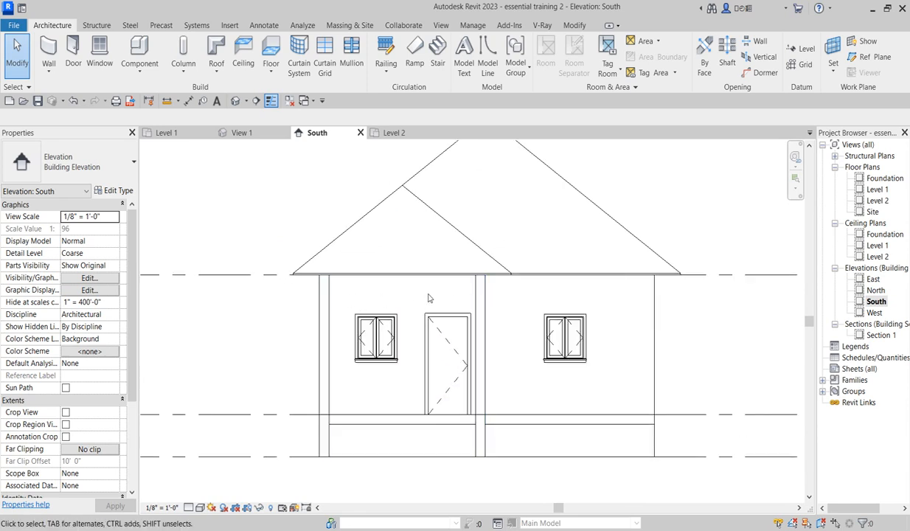
pyautogui.scroll(-1, 328, 299)
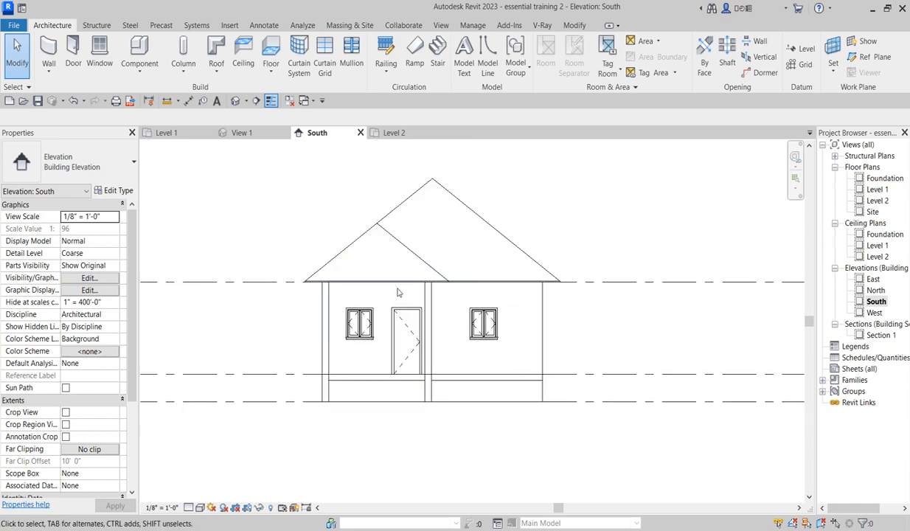
pyautogui.scroll(1, 442, 286)
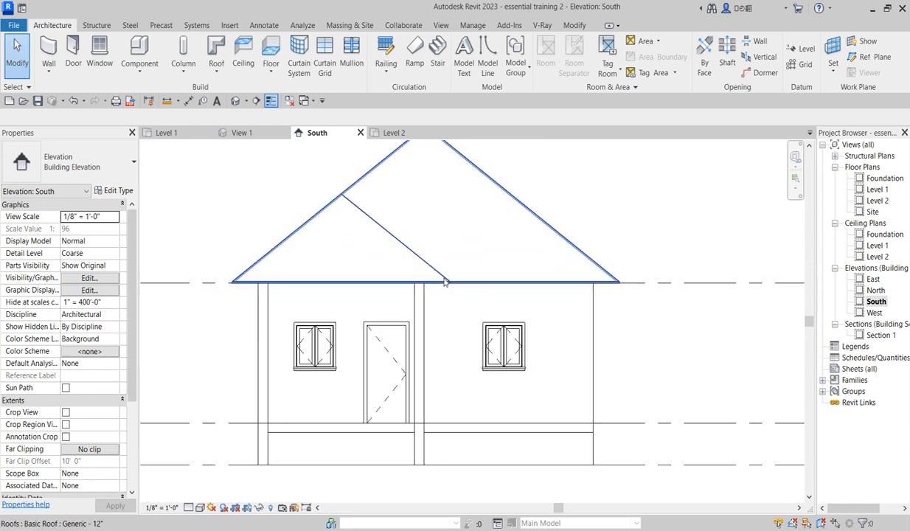
pyautogui.scroll(1, 445, 284)
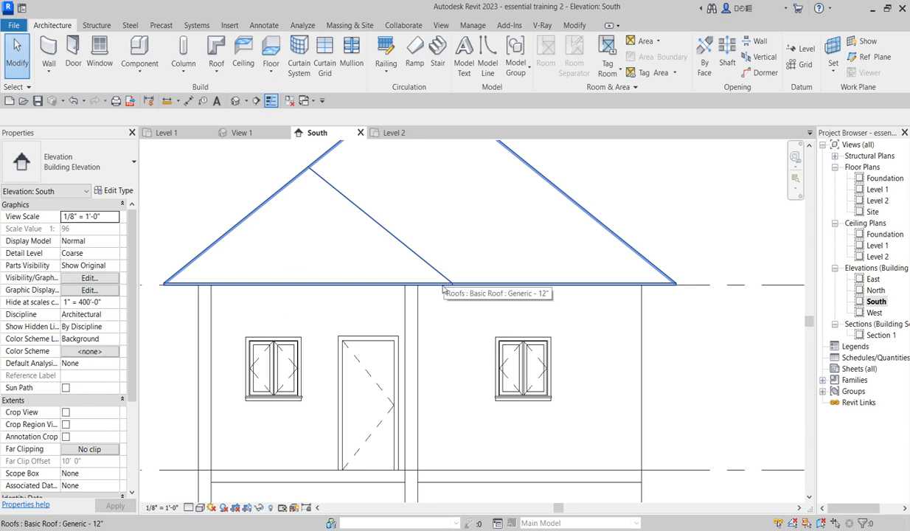
pyautogui.scroll(-1, 443, 289)
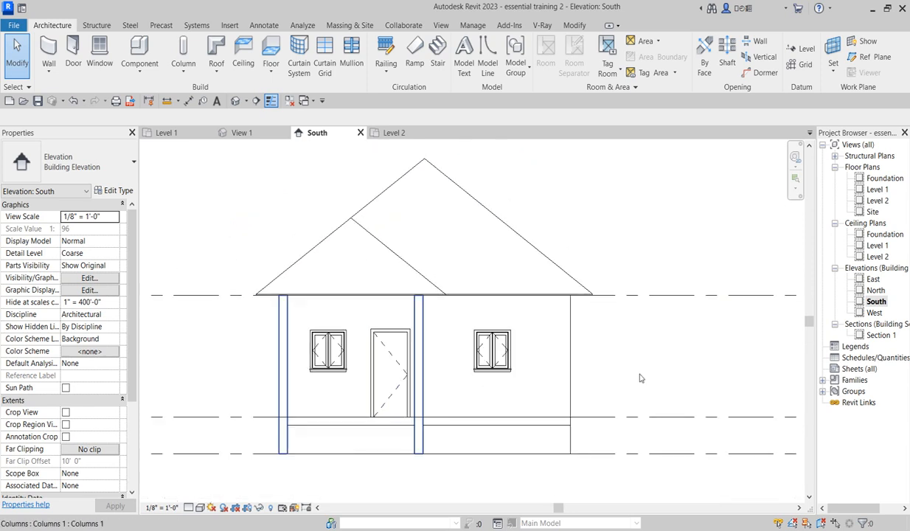
# On Level 1, set up a Generic - 8" wall with a base offset of 8' 0" and an unconnected height of 2' 0"
pyautogui.doubleClick(876, 190)
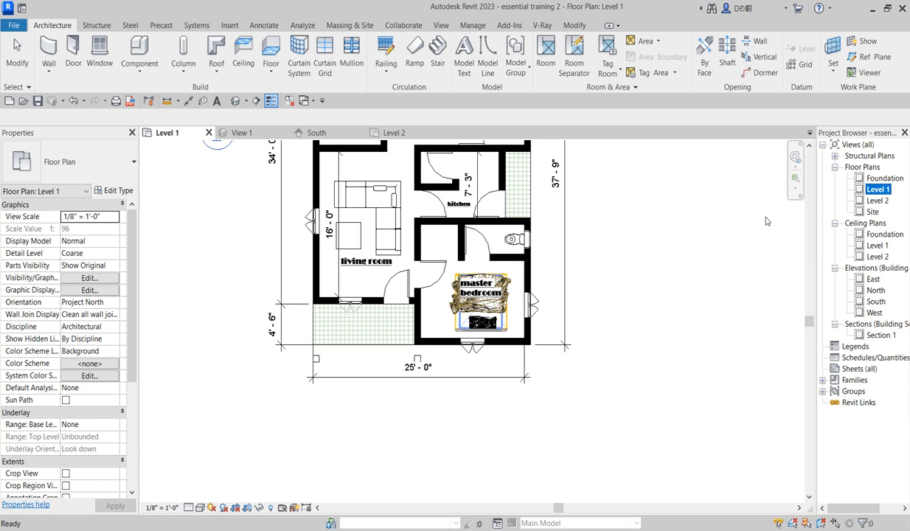
pyautogui.scroll(1, 261, 367)
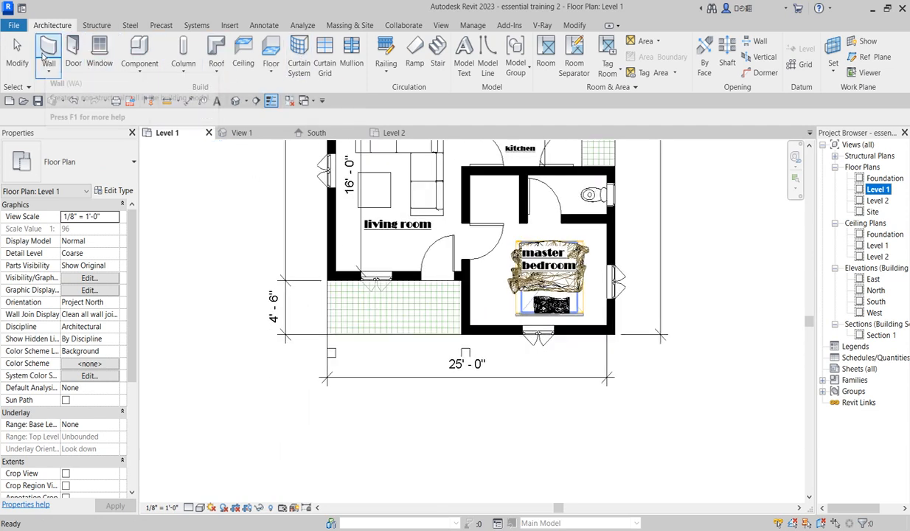
pyautogui.click(47, 49)
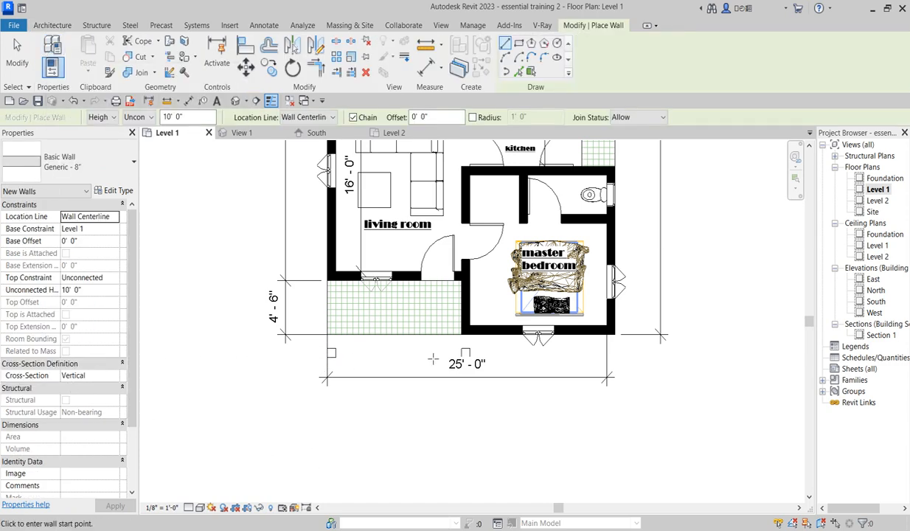
pyautogui.scroll(2, 465, 363)
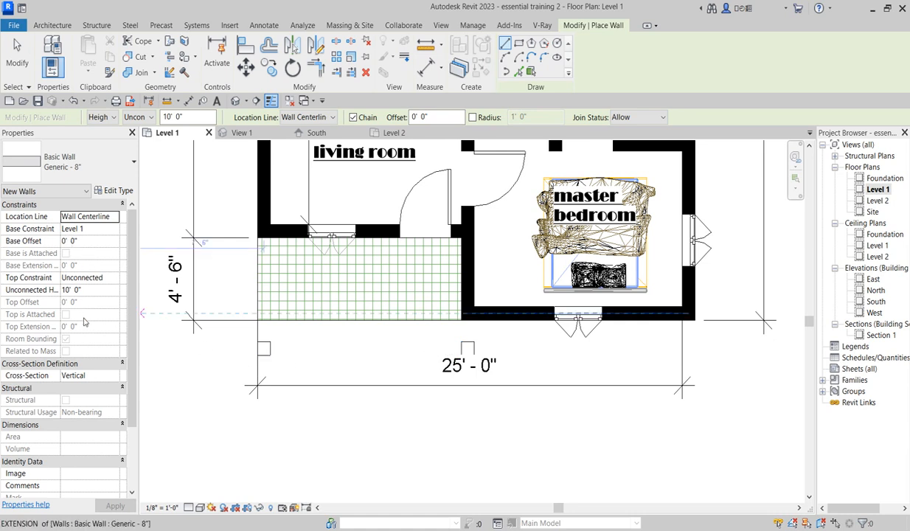
pyautogui.click(70, 242)
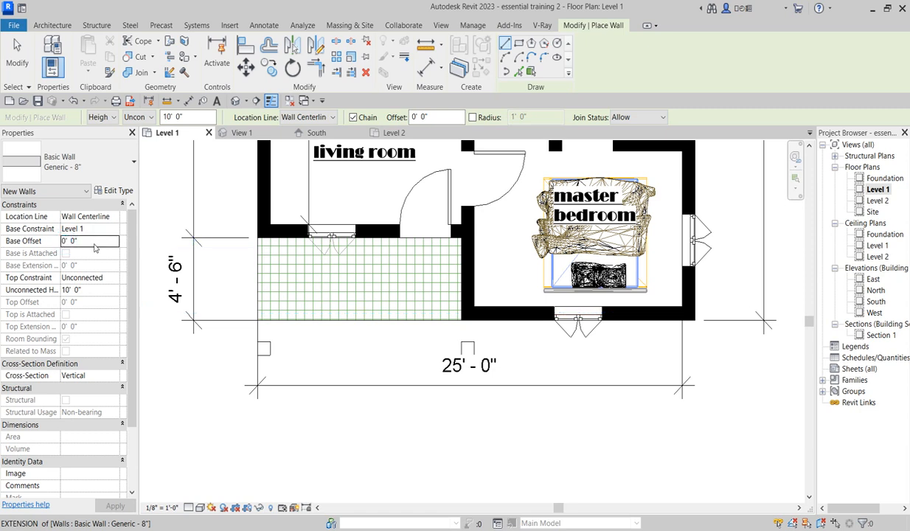
pyautogui.click(67, 242)
pyautogui.moveTo(62, 241); pyautogui.dragTo(67, 244)
pyautogui.click(66, 292)
pyautogui.doubleClick(71, 293)
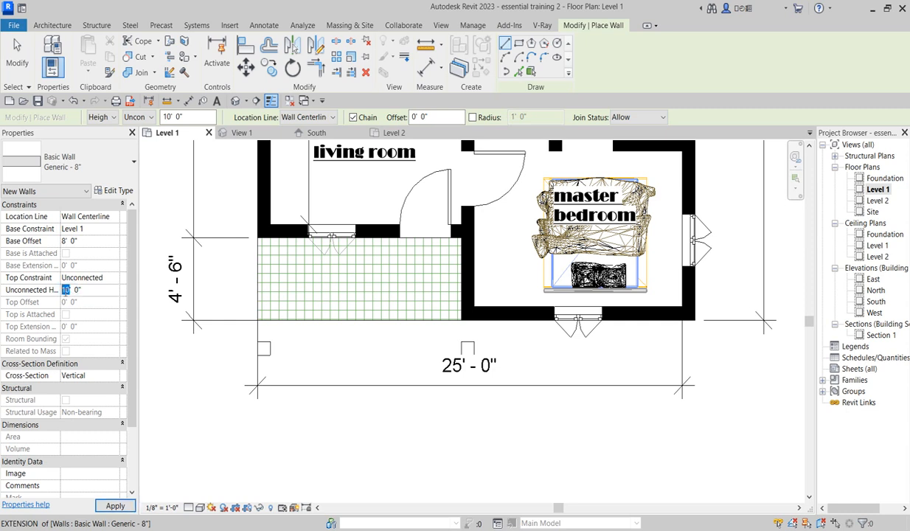
pyautogui.write('2')
# Draw the raised wall between the facing side midpoints of the two front porch columns
pyautogui.click(271, 350)
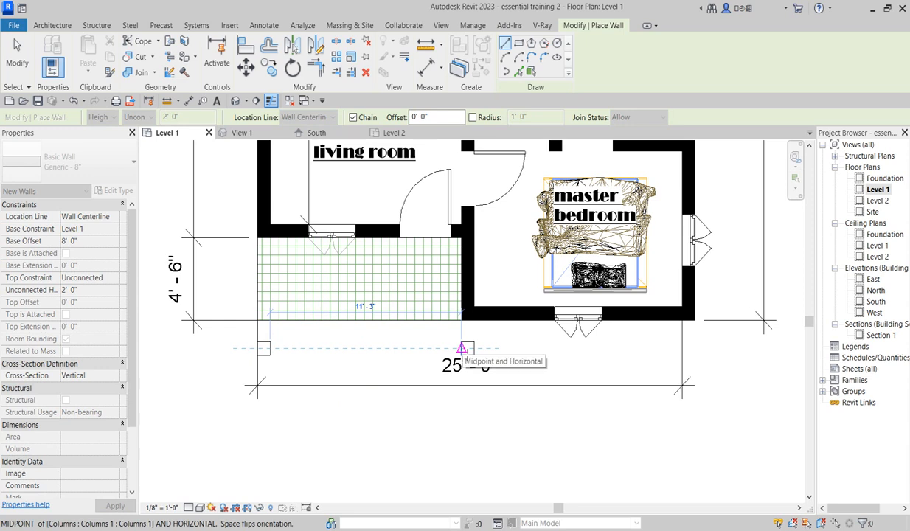
pyautogui.click(461, 348)
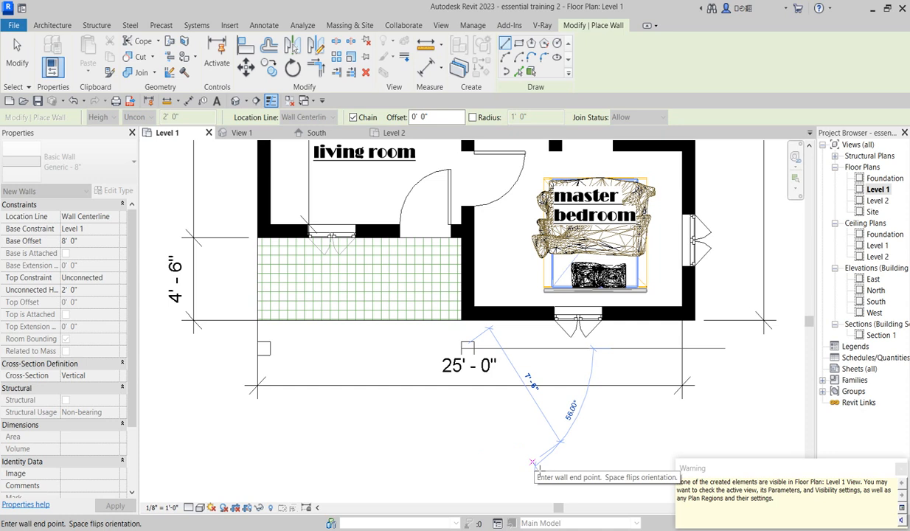
pyautogui.press('Escape')
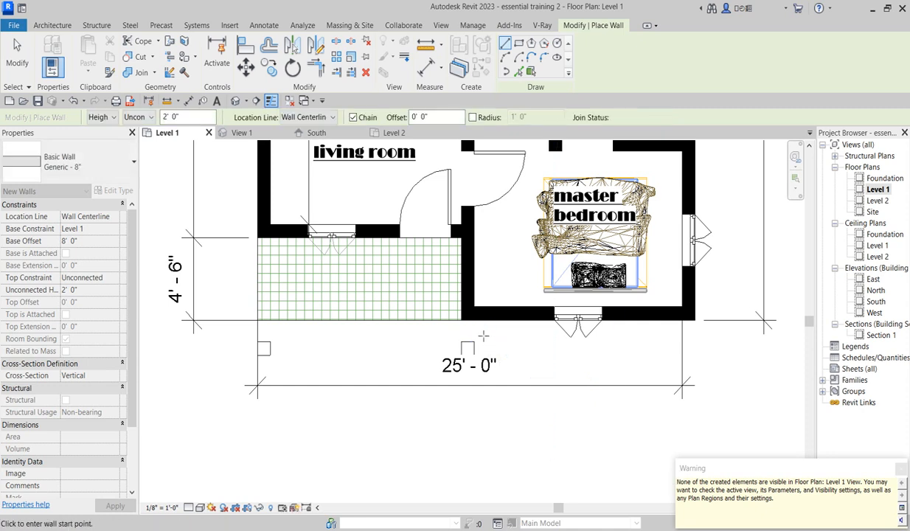
# Draw raised side walls linking the two porch columns back to the bedroom and living room walls
pyautogui.click(468, 322)
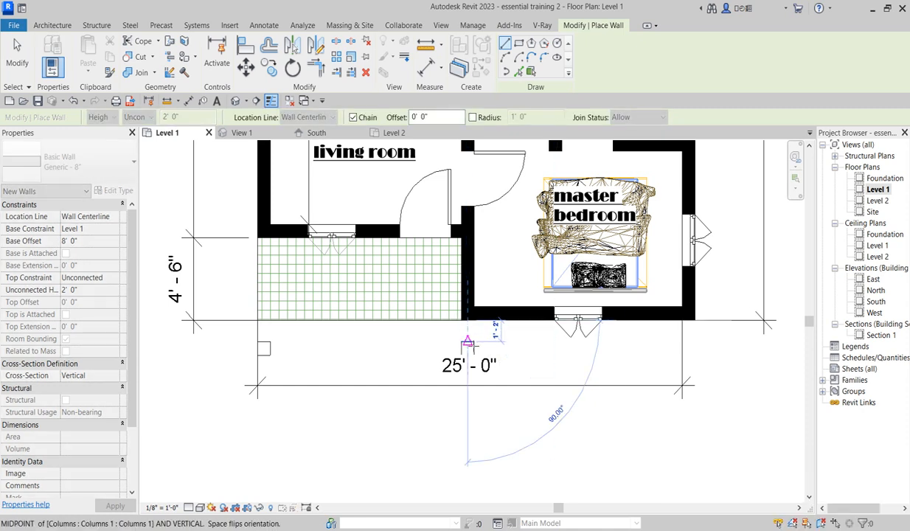
pyautogui.click(467, 342)
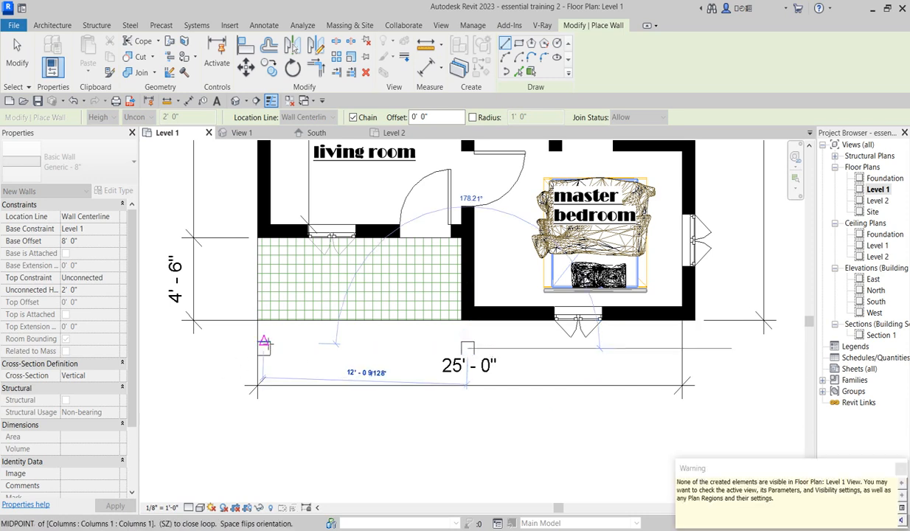
pyautogui.click(271, 242)
pyautogui.press('Escape')
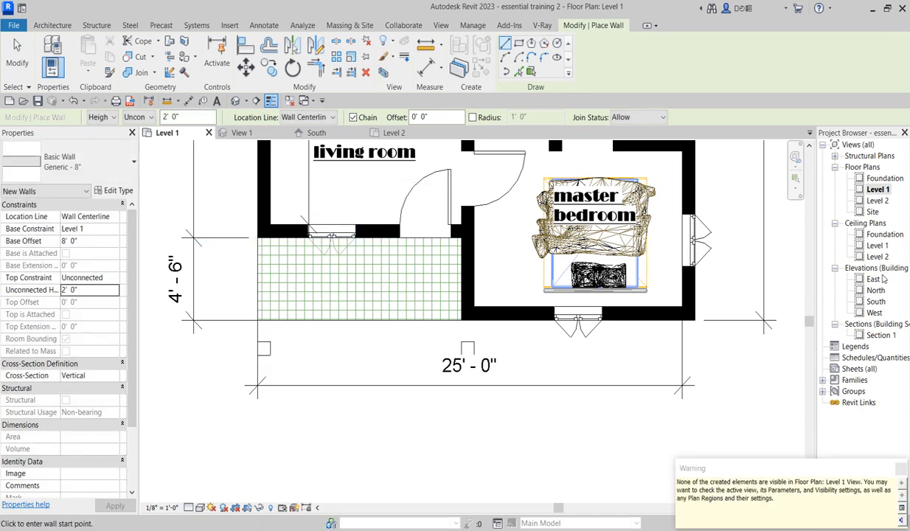
# Open the South elevation and inspect the raised wall spanning the porch columns
pyautogui.doubleClick(875, 302)
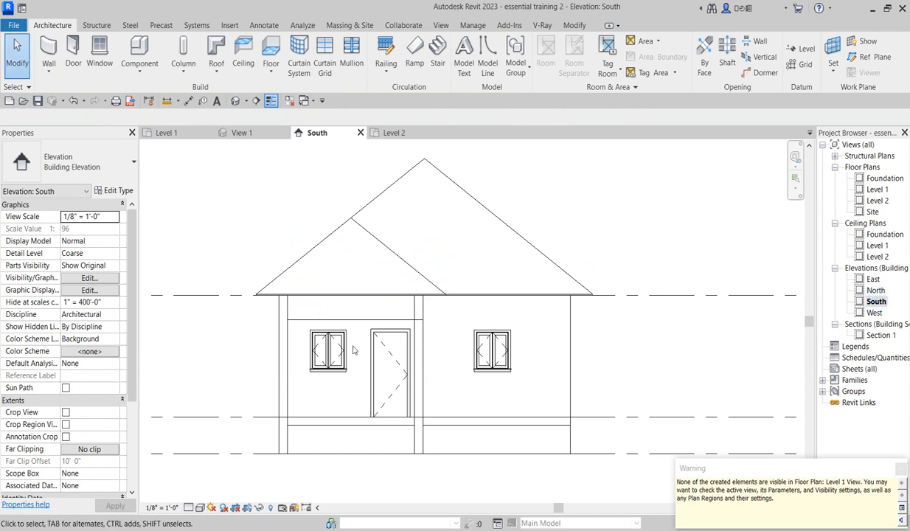
pyautogui.click(355, 315)
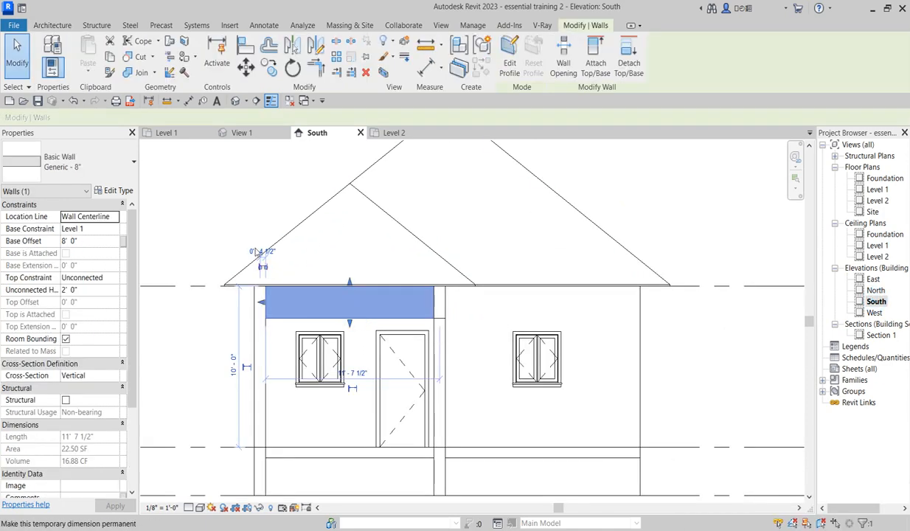
pyautogui.click(217, 207)
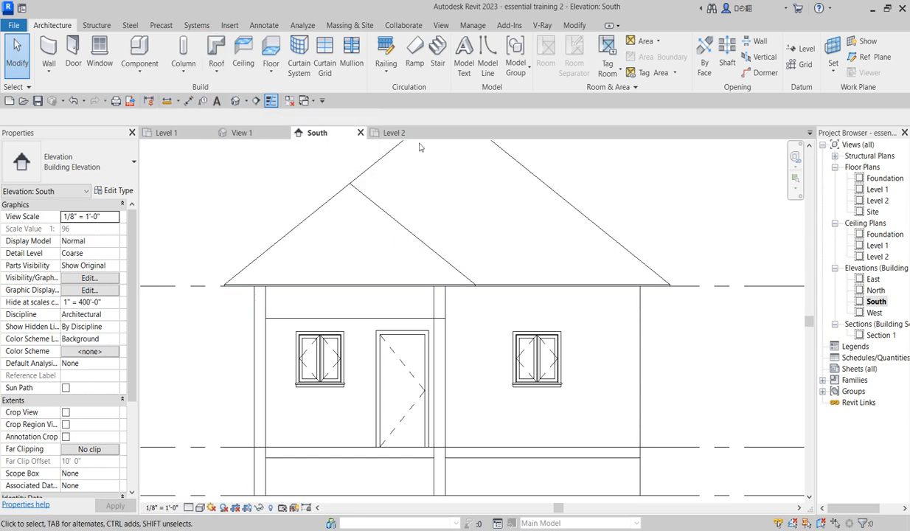
# Open the default 3D view and examine the raised porch walls from the front-right edge, including the short one beside the bedroom
pyautogui.click(440, 26)
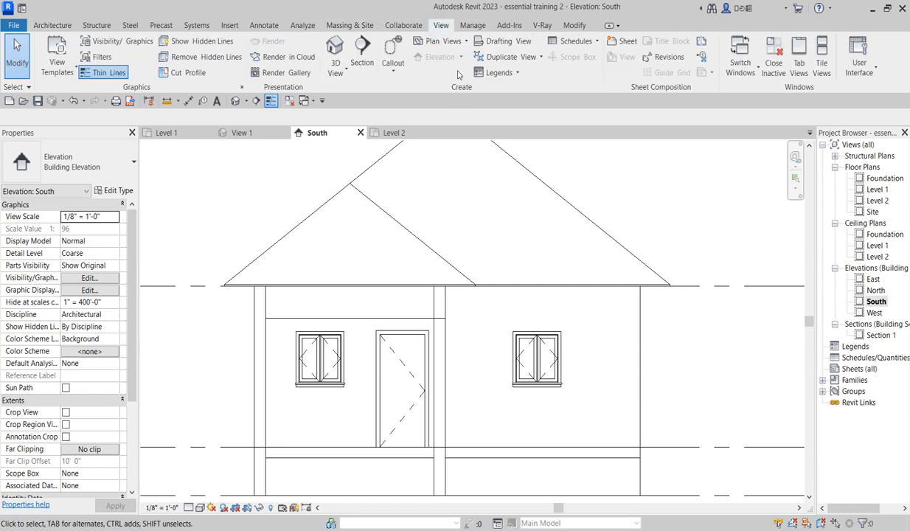
pyautogui.click(336, 72)
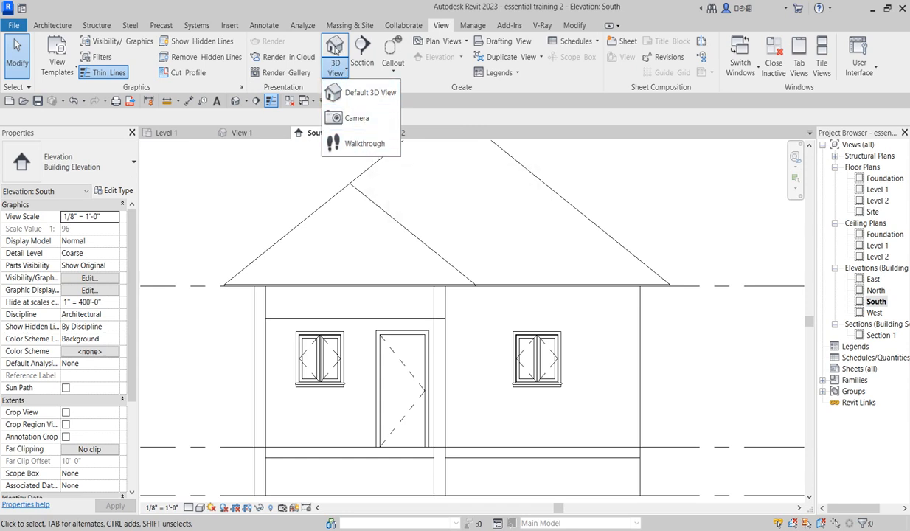
pyautogui.click(335, 48)
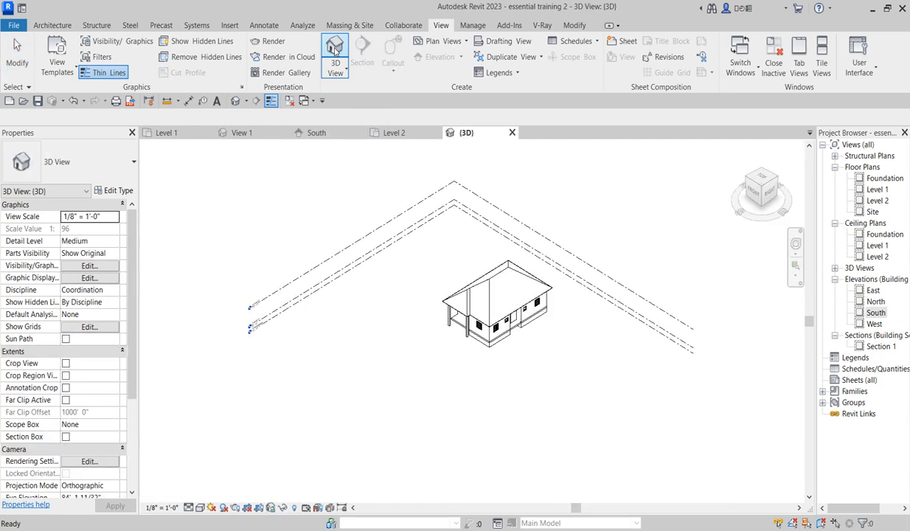
pyautogui.scroll(10, 498, 346)
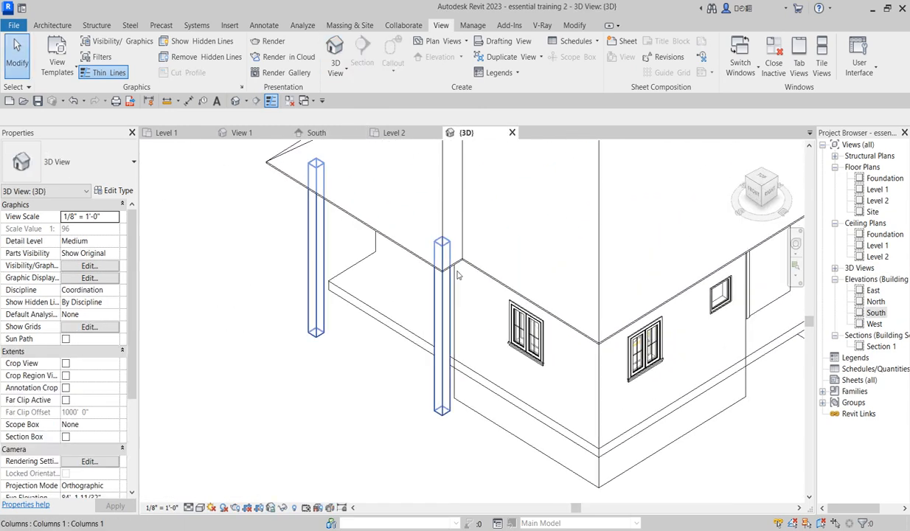
pyautogui.click(756, 190)
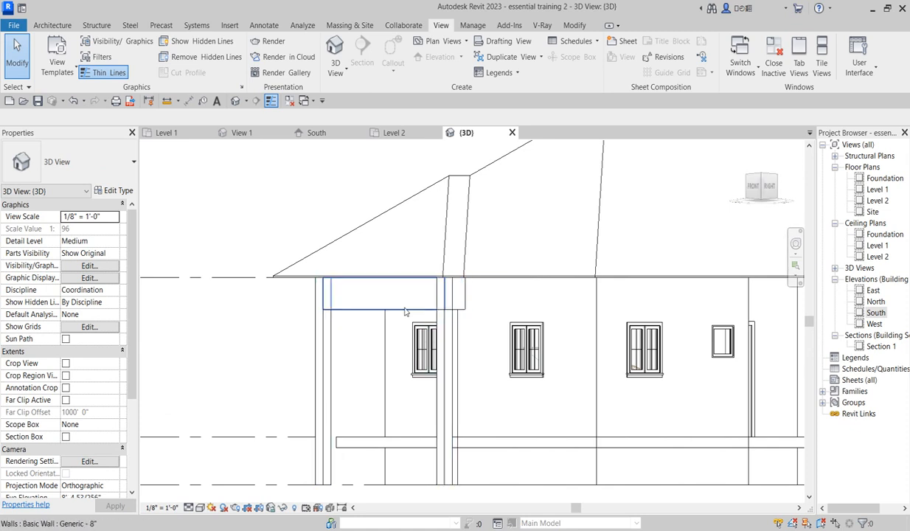
pyautogui.click(465, 306)
pyautogui.scroll(1, 355, 372)
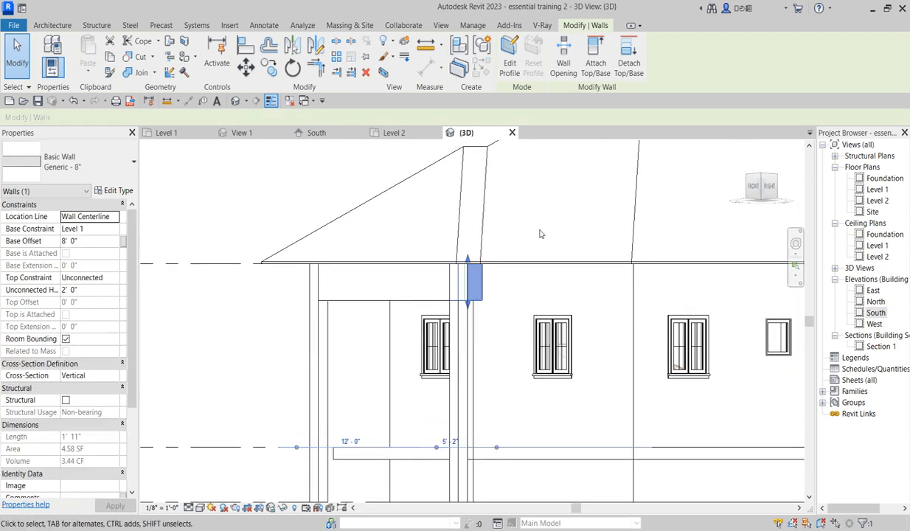
pyautogui.scroll(-4, 180, 304)
pyautogui.click(310, 178)
pyautogui.scroll(-3, 380, 317)
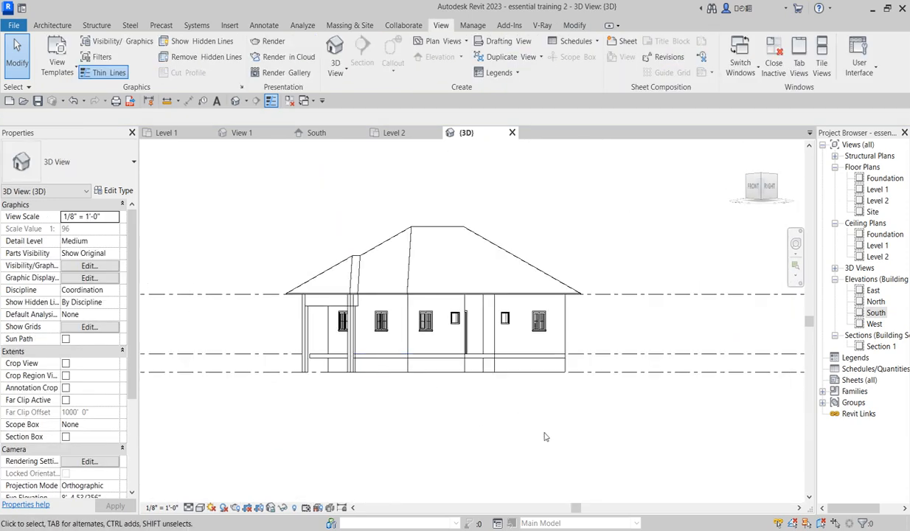
pyautogui.scroll(1, 417, 348)
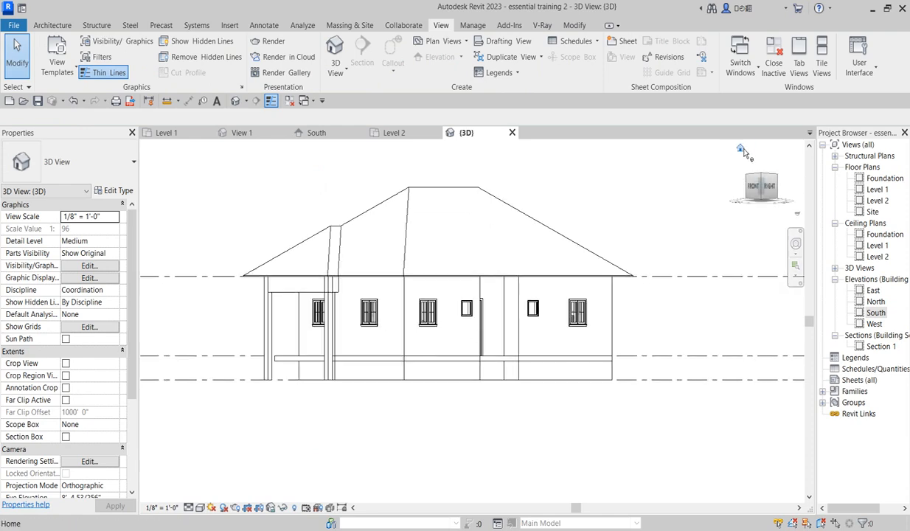
# Return the 3D view to its home orientation and examine the roof, porch columns, front and side walls of the house
pyautogui.click(742, 150)
pyautogui.scroll(3, 516, 317)
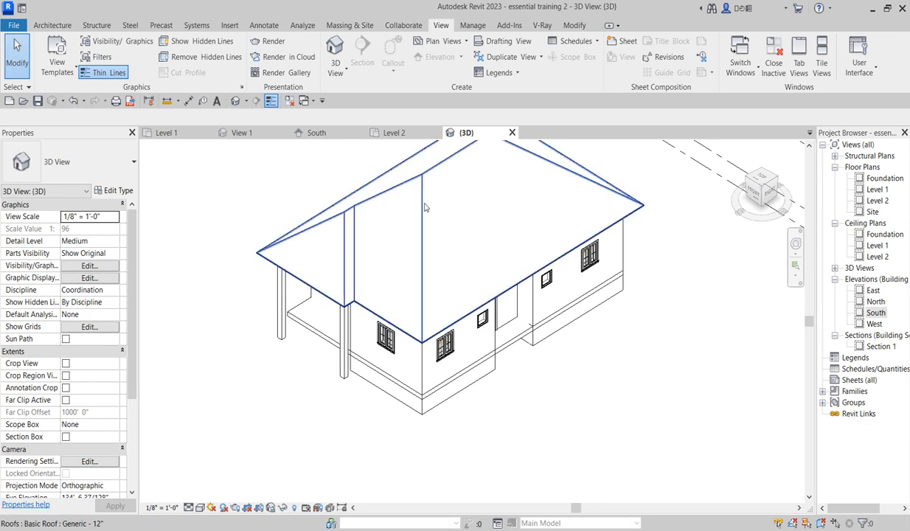
pyautogui.scroll(-2, 350, 284)
pyautogui.scroll(2, 369, 276)
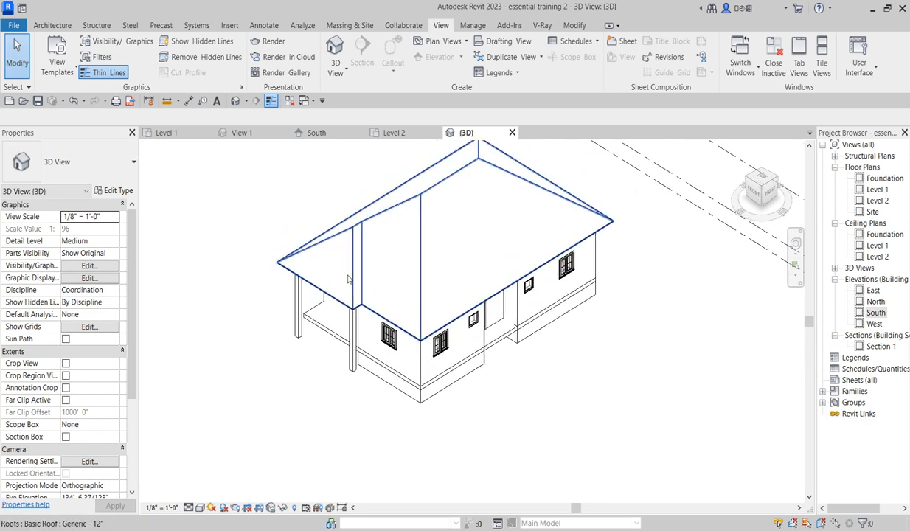
pyautogui.scroll(-2, 393, 266)
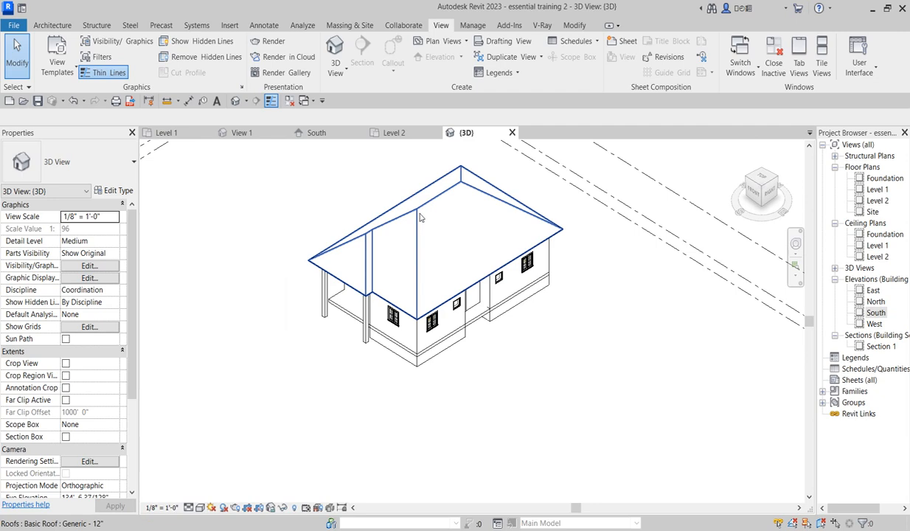
pyautogui.scroll(-2, 403, 210)
pyautogui.scroll(2, 386, 255)
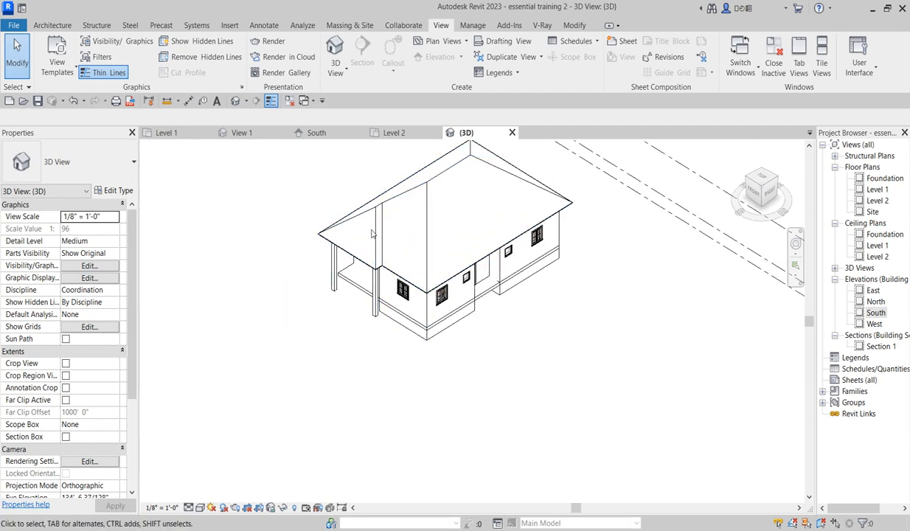
pyautogui.scroll(1, 367, 214)
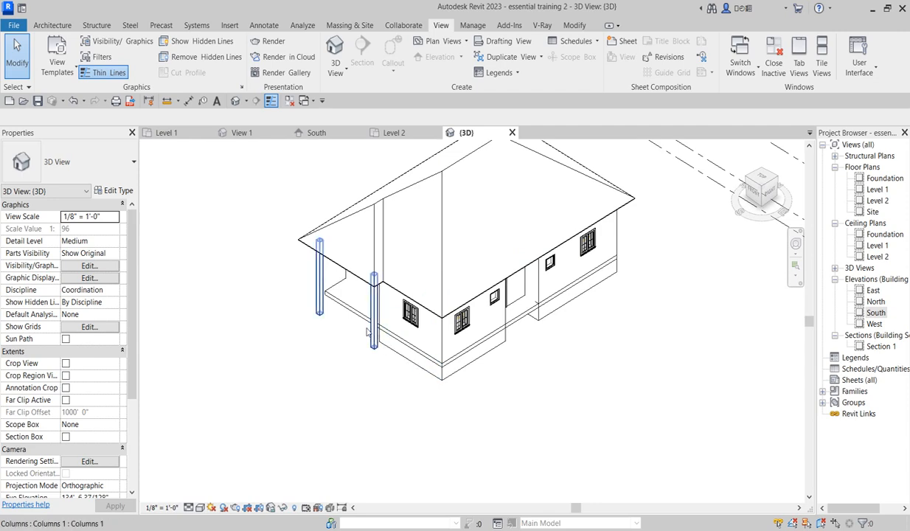
pyautogui.scroll(2, 424, 367)
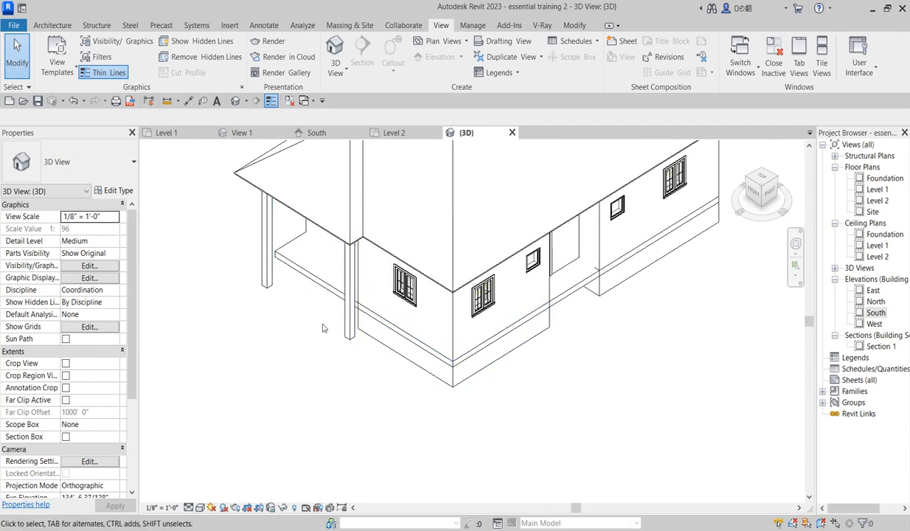
pyautogui.scroll(-2, 290, 295)
pyautogui.scroll(-1, 291, 298)
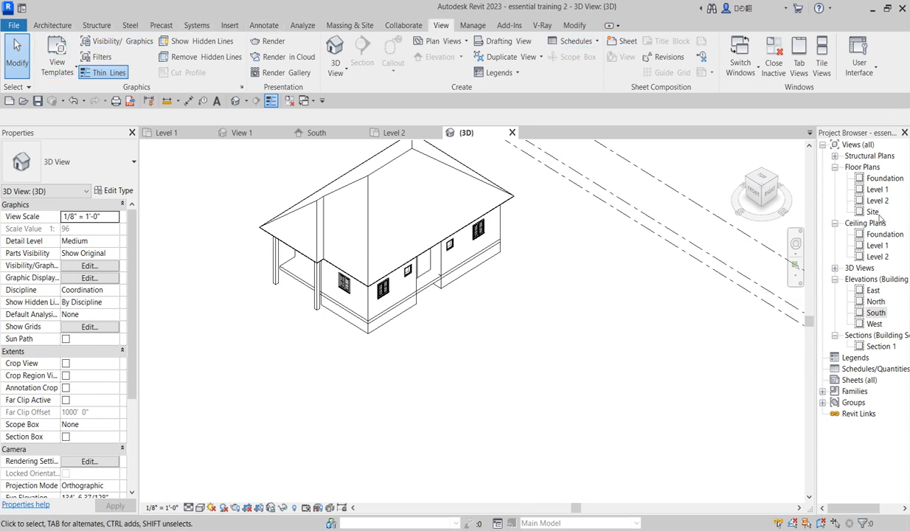
pyautogui.scroll(-3, 486, 416)
pyautogui.scroll(4, 449, 277)
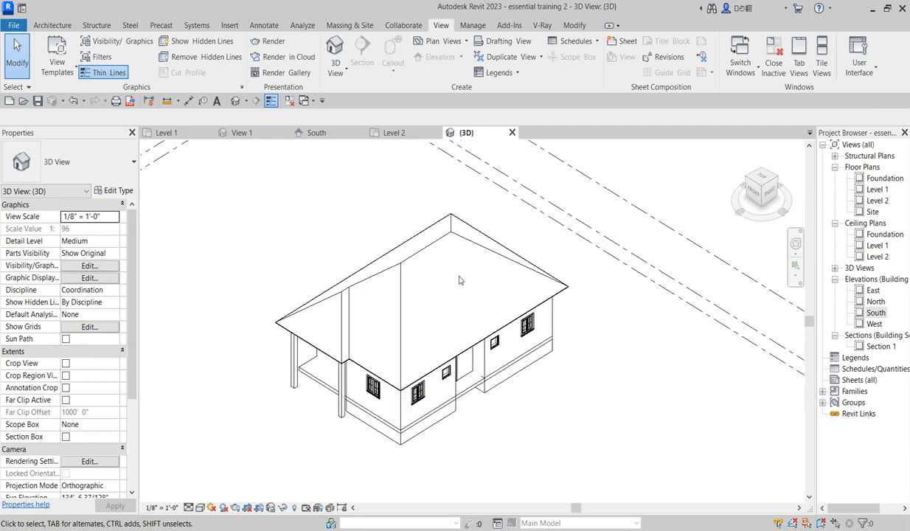
pyautogui.scroll(3, 365, 365)
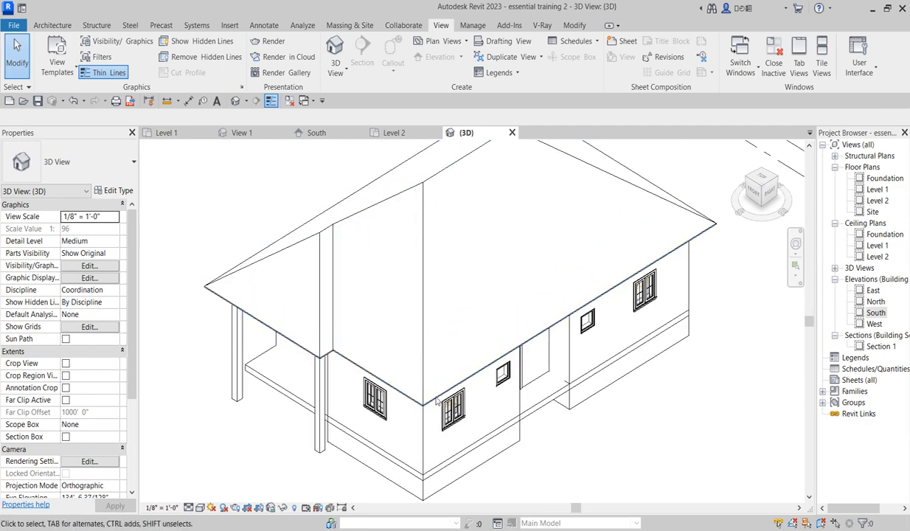
pyautogui.scroll(-2, 436, 401)
pyautogui.scroll(-2, 239, 277)
pyautogui.scroll(2, 238, 277)
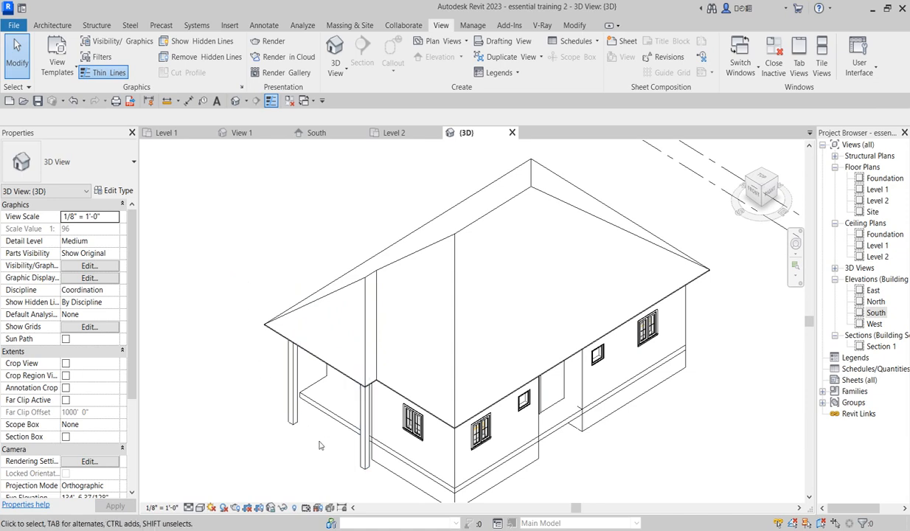
pyautogui.scroll(-2, 319, 386)
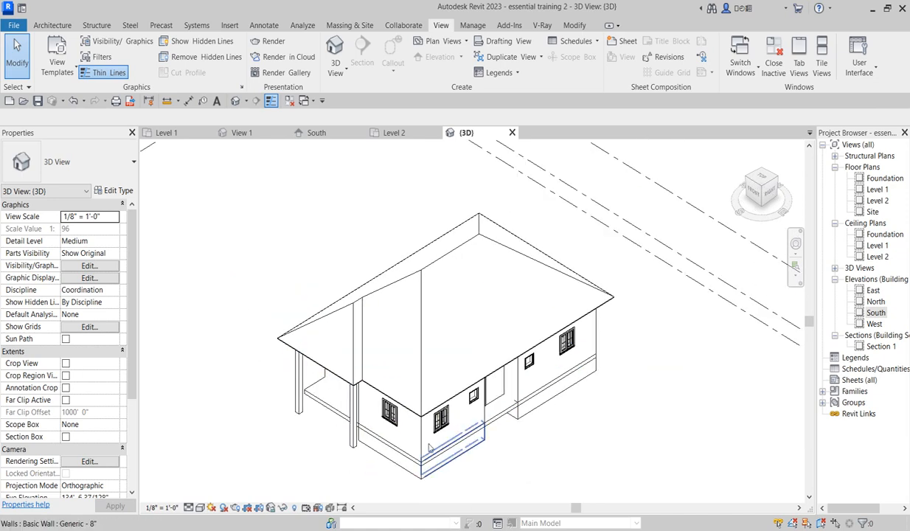
pyautogui.scroll(2, 487, 449)
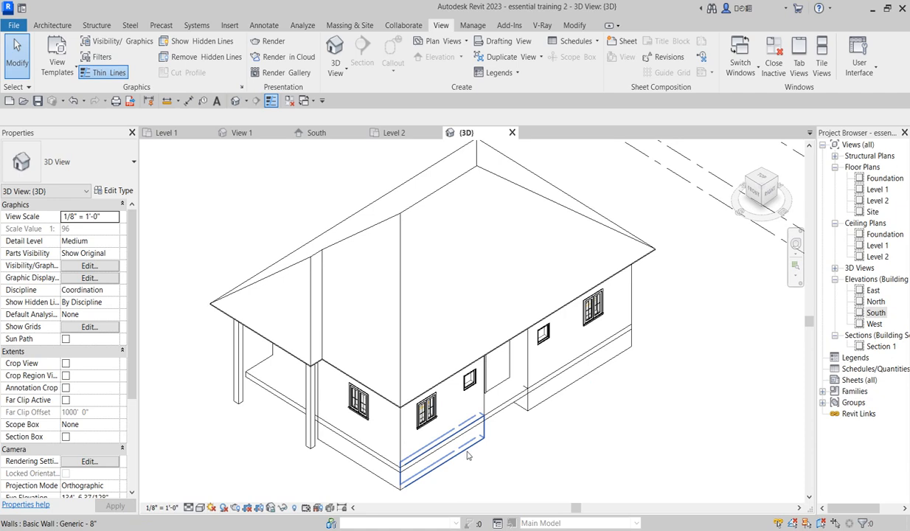